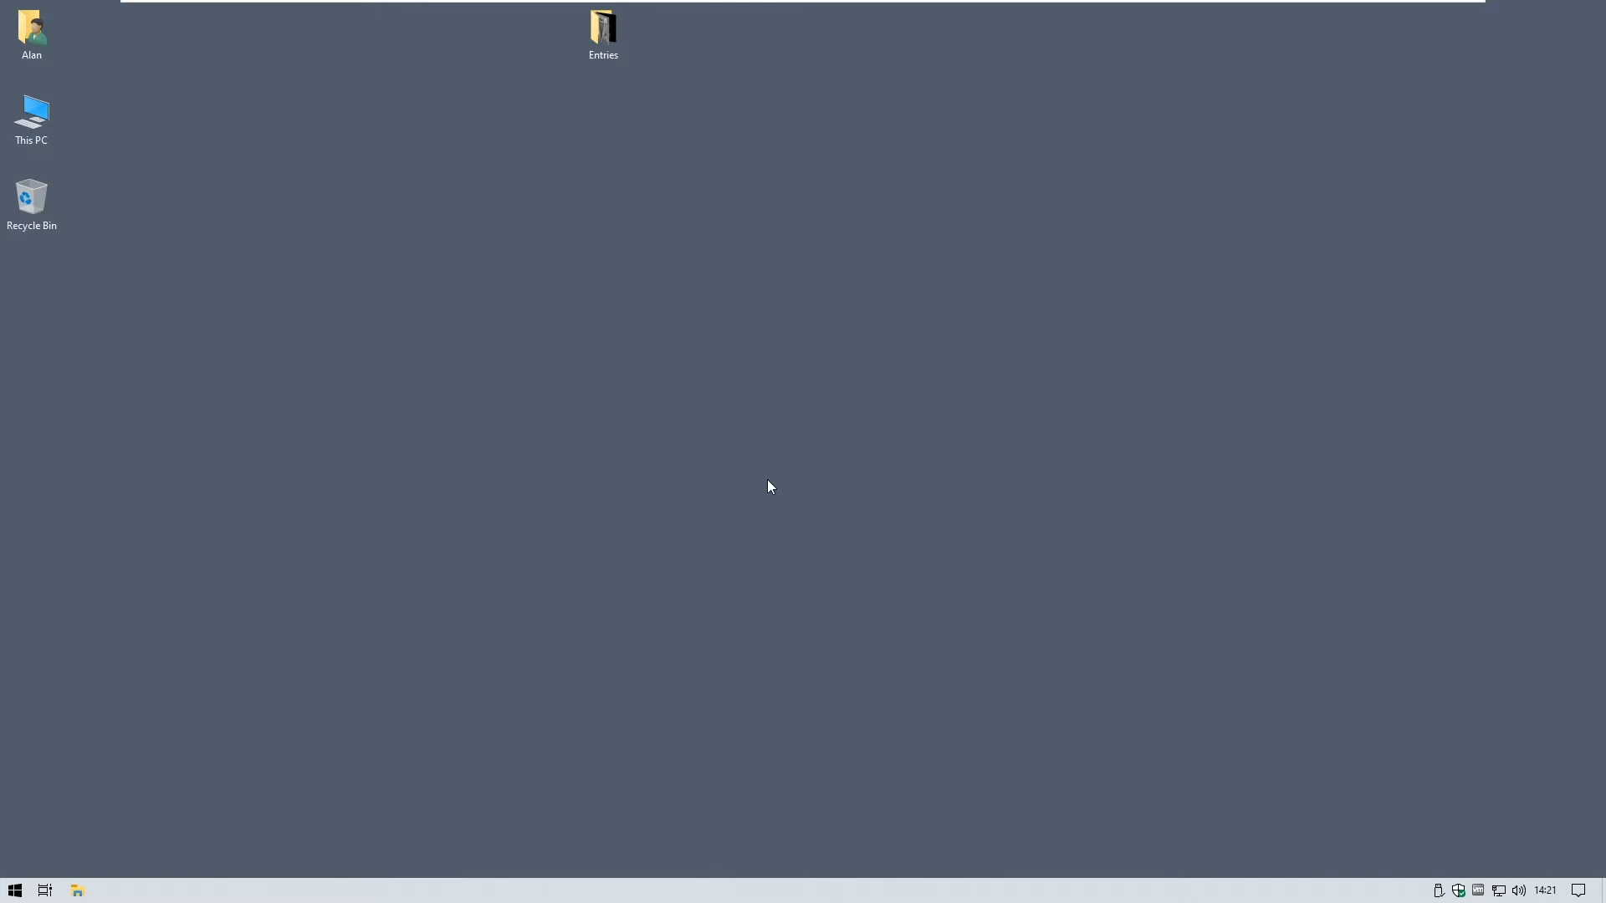
- Check the Entries folder images, then launch LPS Competition Entry Preparer from the Lancaster Photographic Society group
double_click(608, 39)
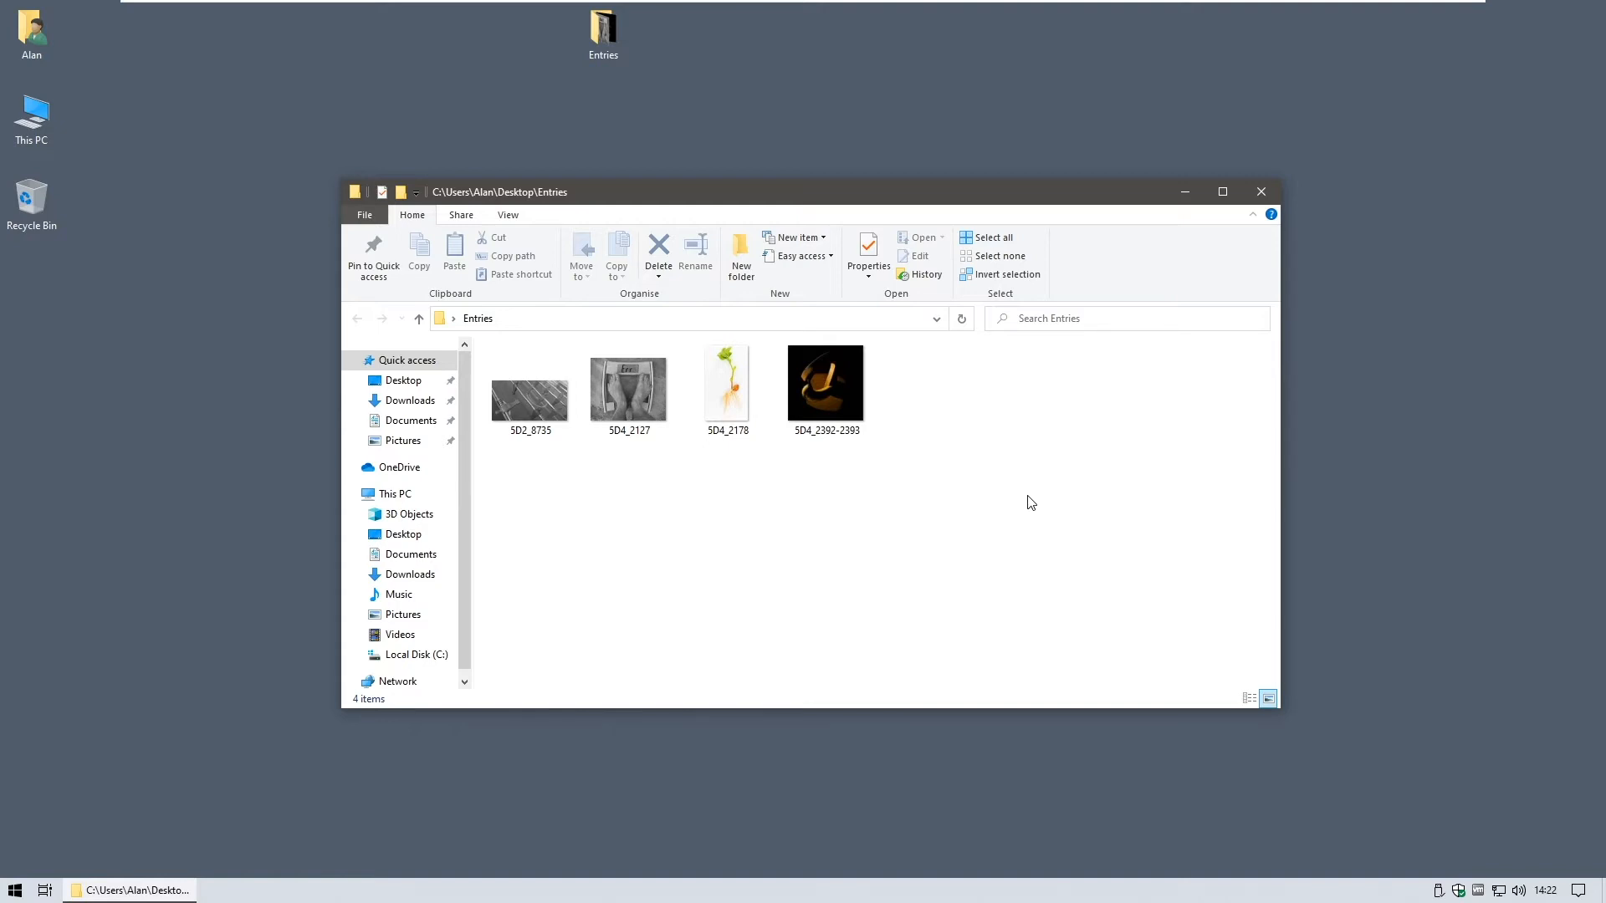
left_click(1263, 198)
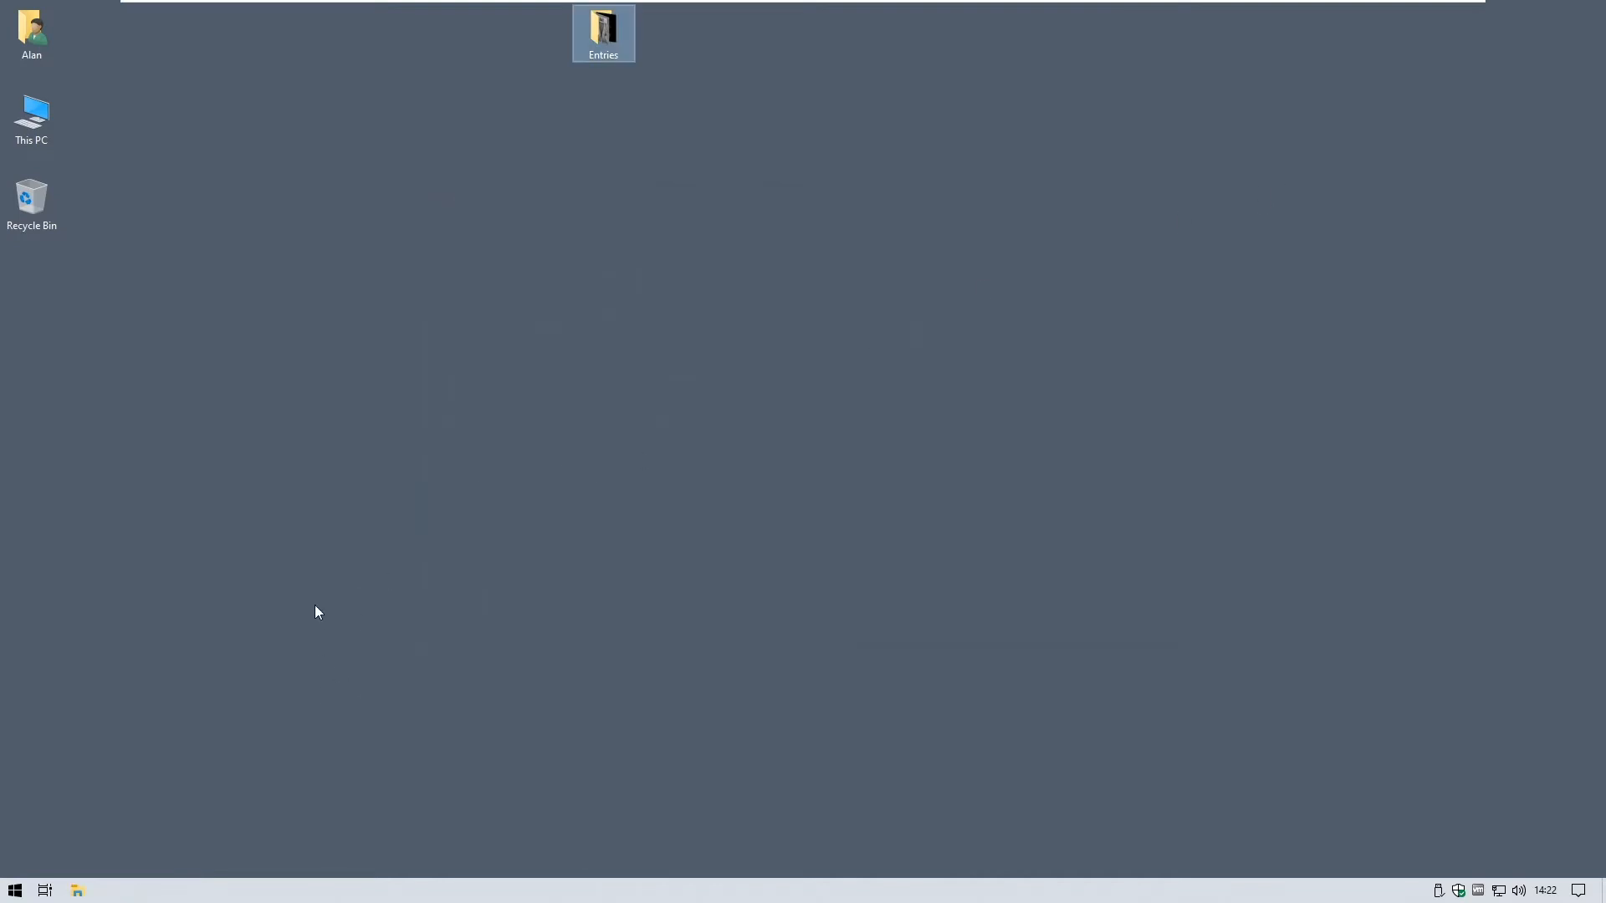
left_click(18, 890)
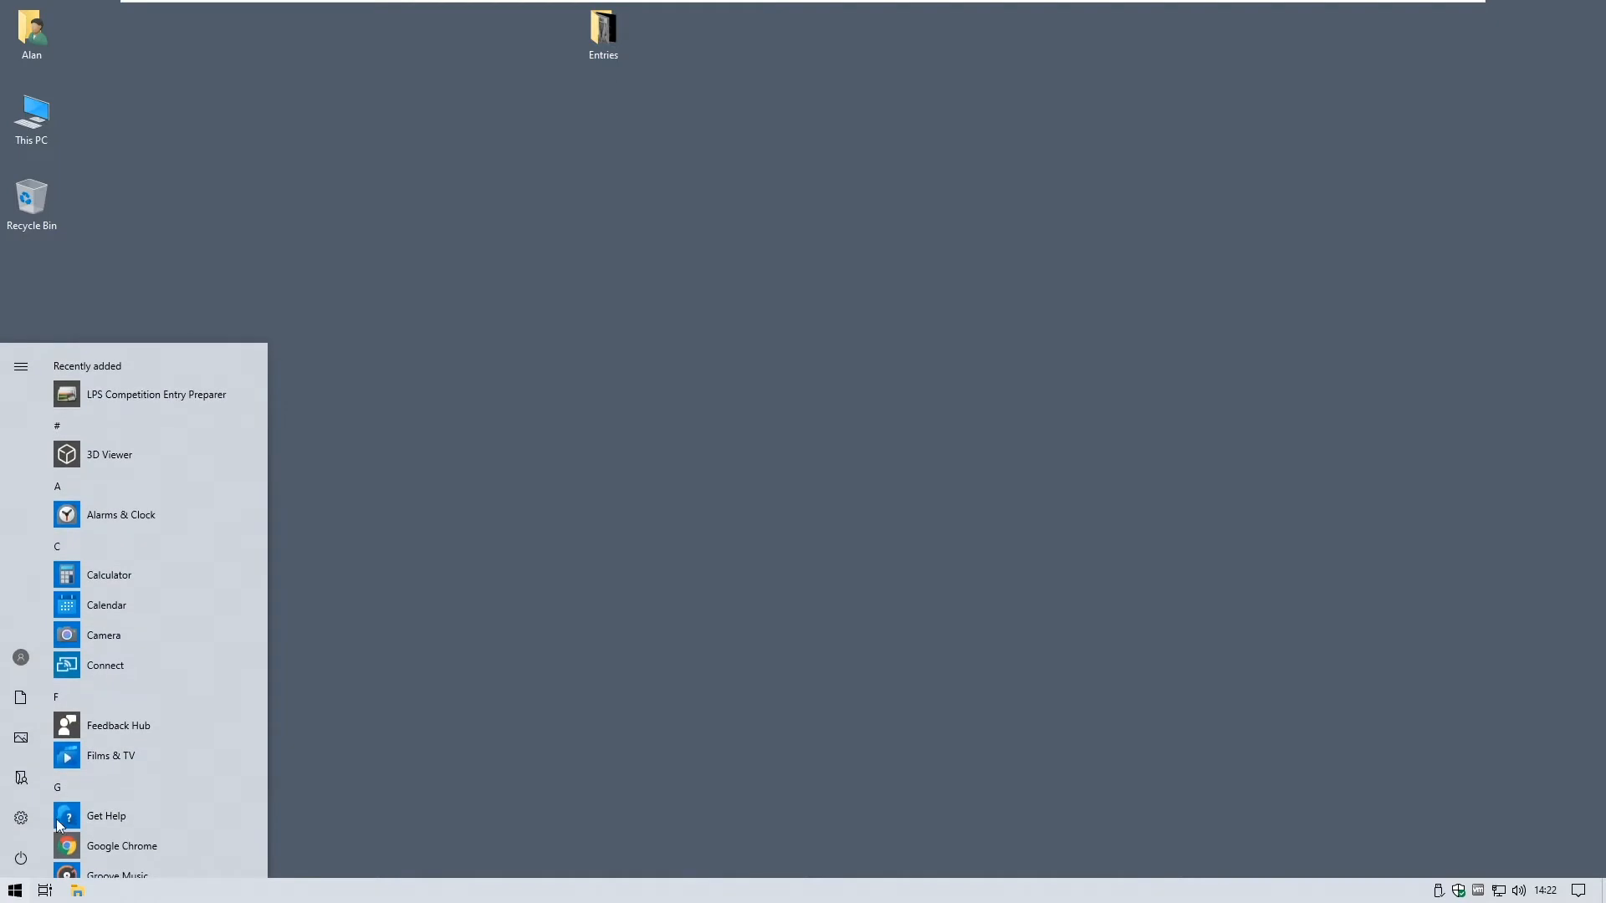
scroll(120, 666, "down", 3)
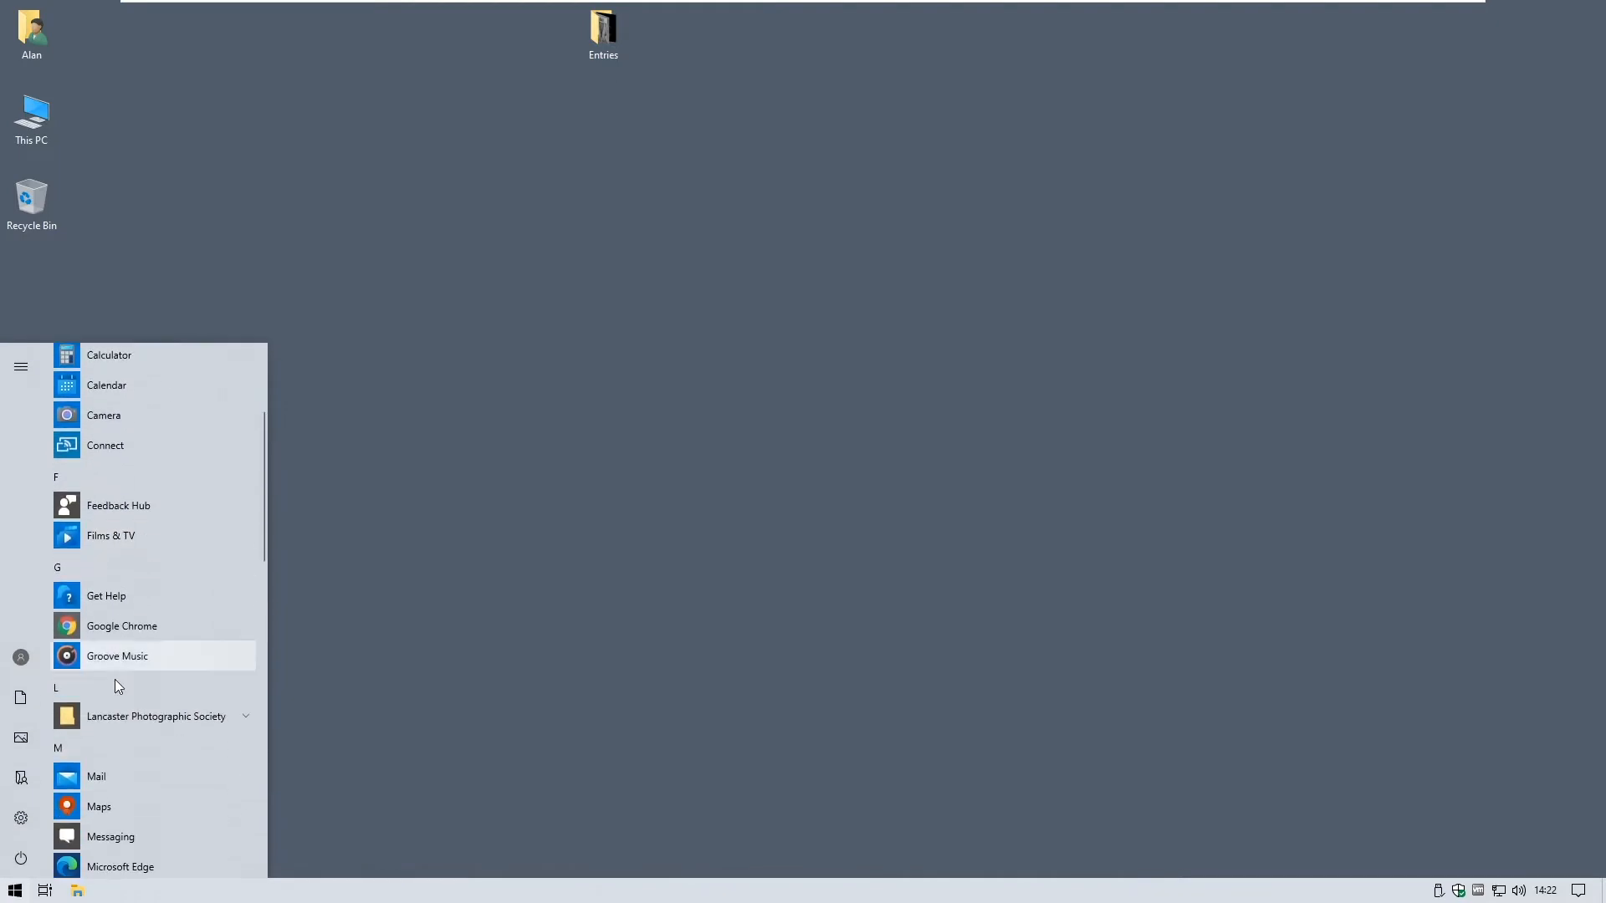
scroll(115, 684, "down", 1)
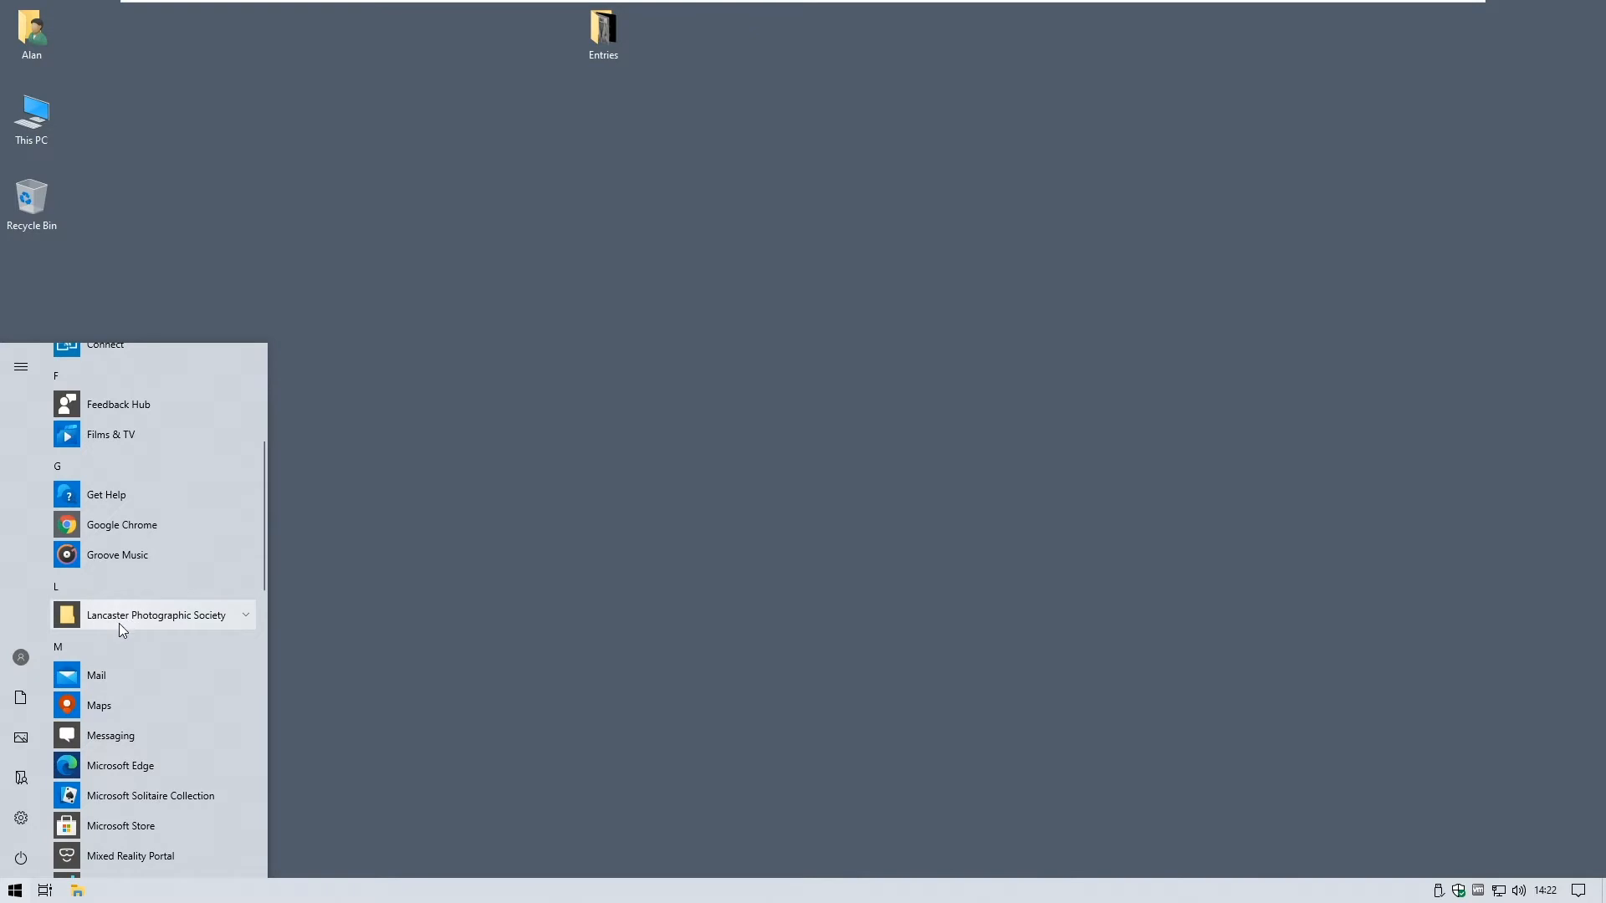
left_click(122, 623)
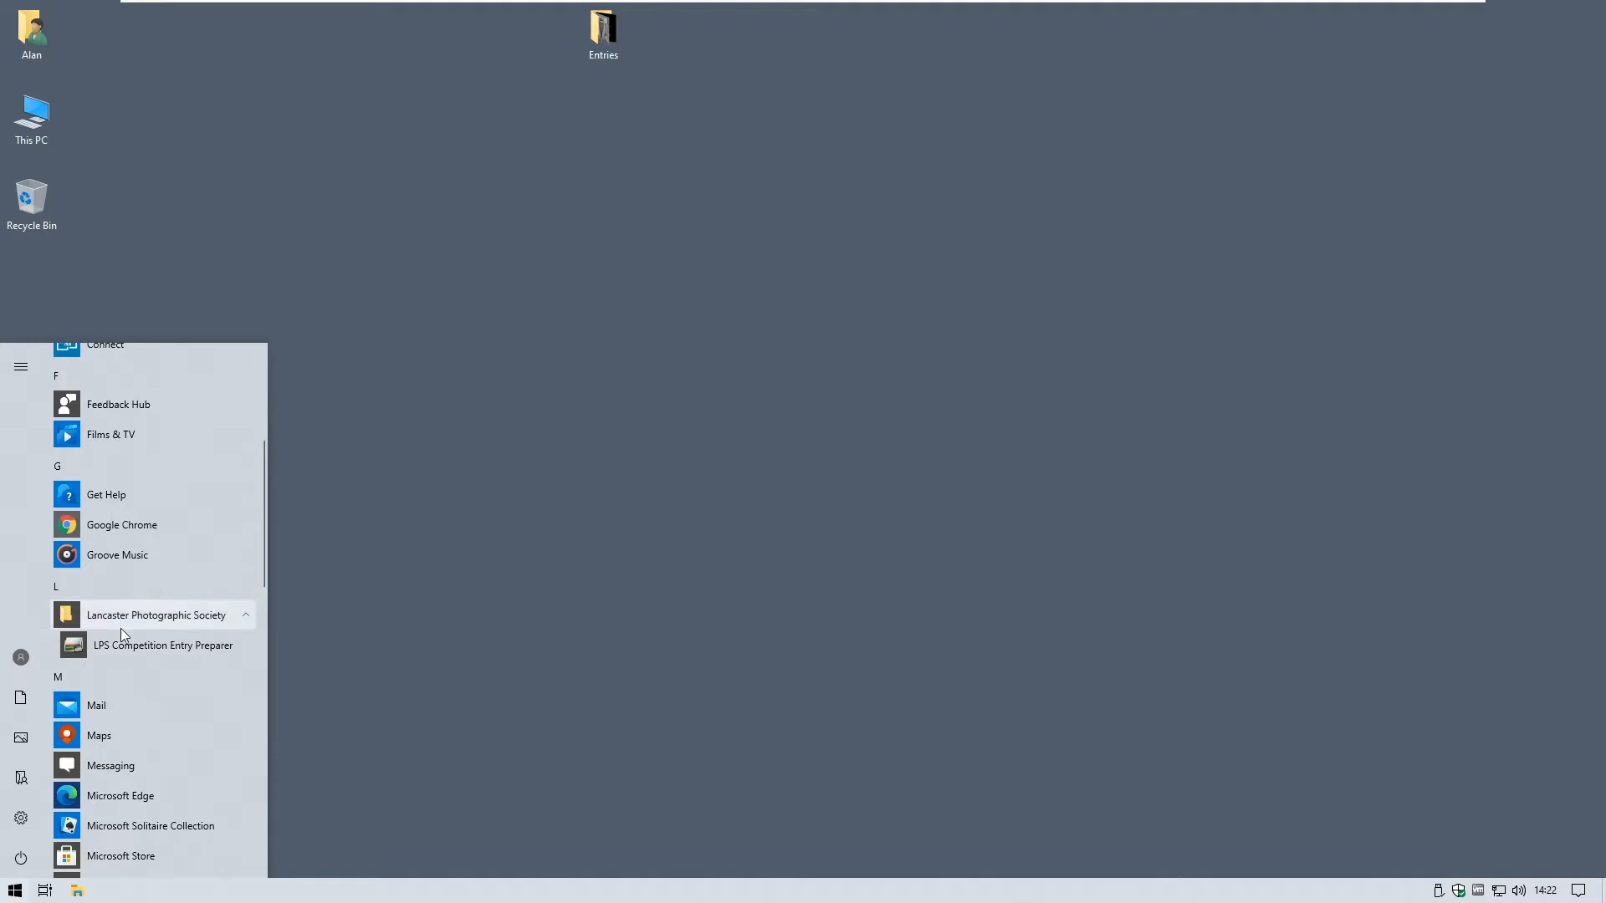
left_click(123, 645)
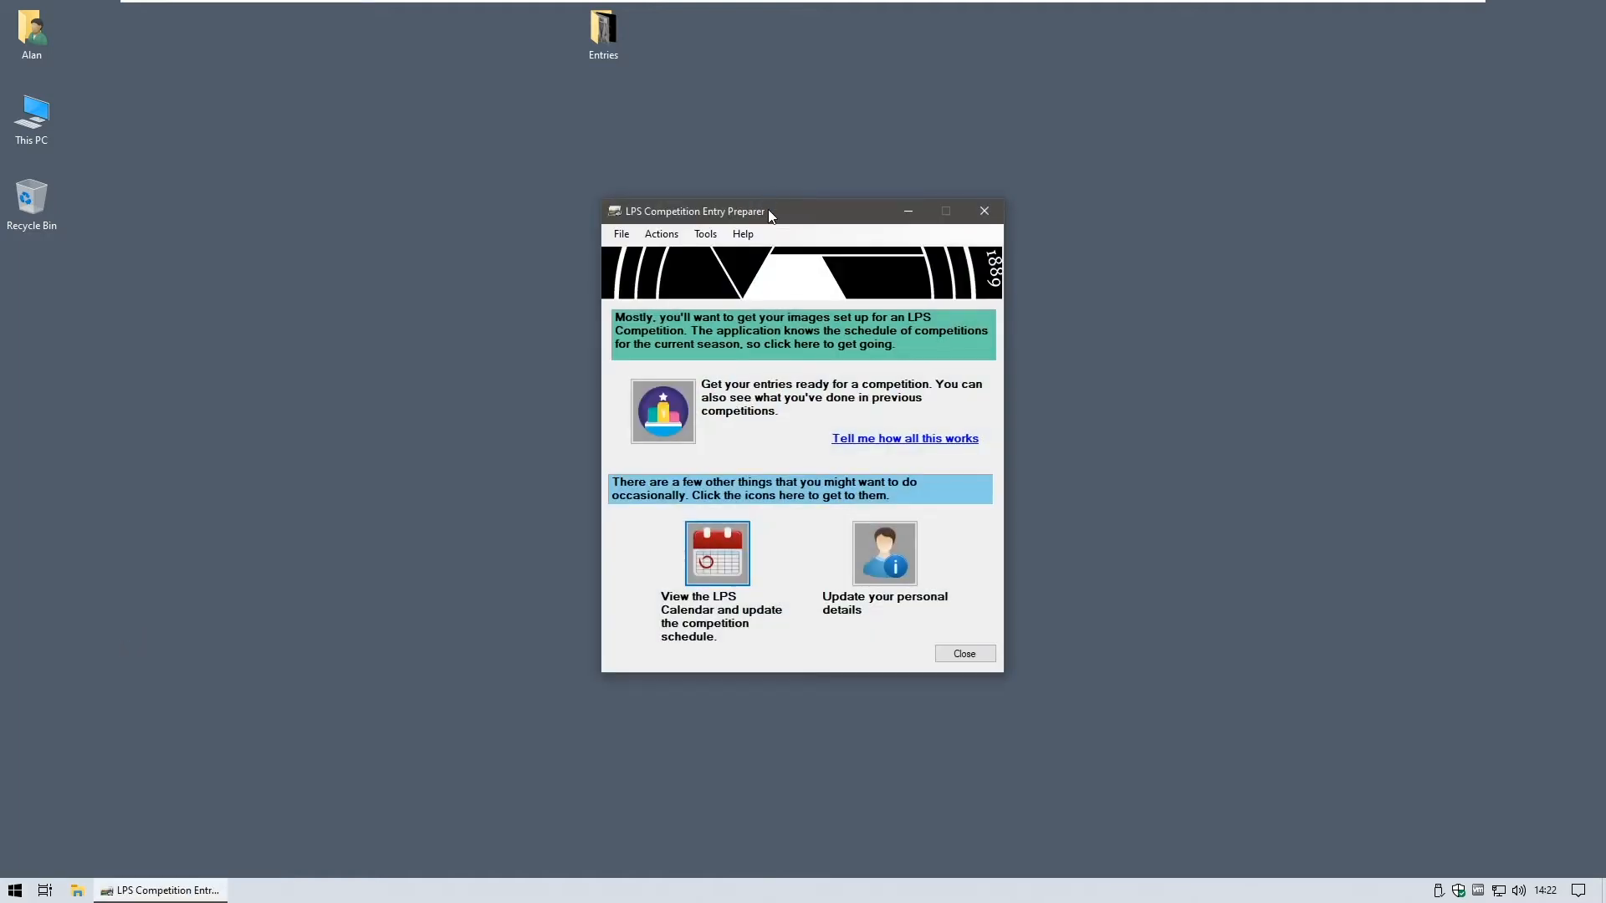
- Open the individual-image competitions guide, PreparingIndividualEntries.pdf
left_click_drag(770, 216, 709, 219)
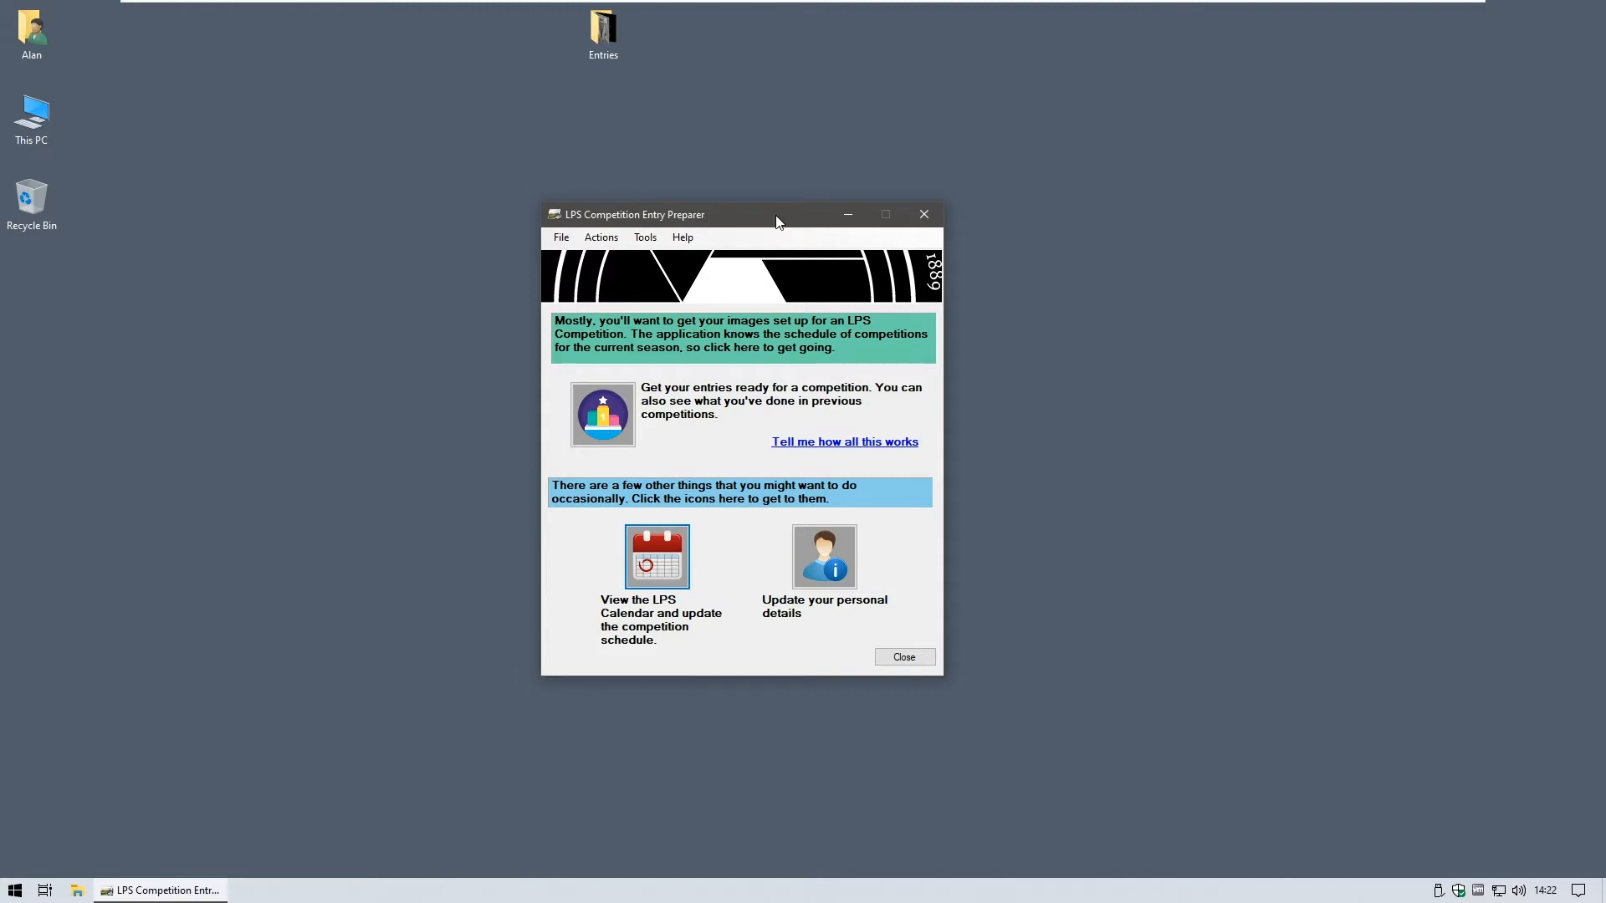
left_click(902, 450)
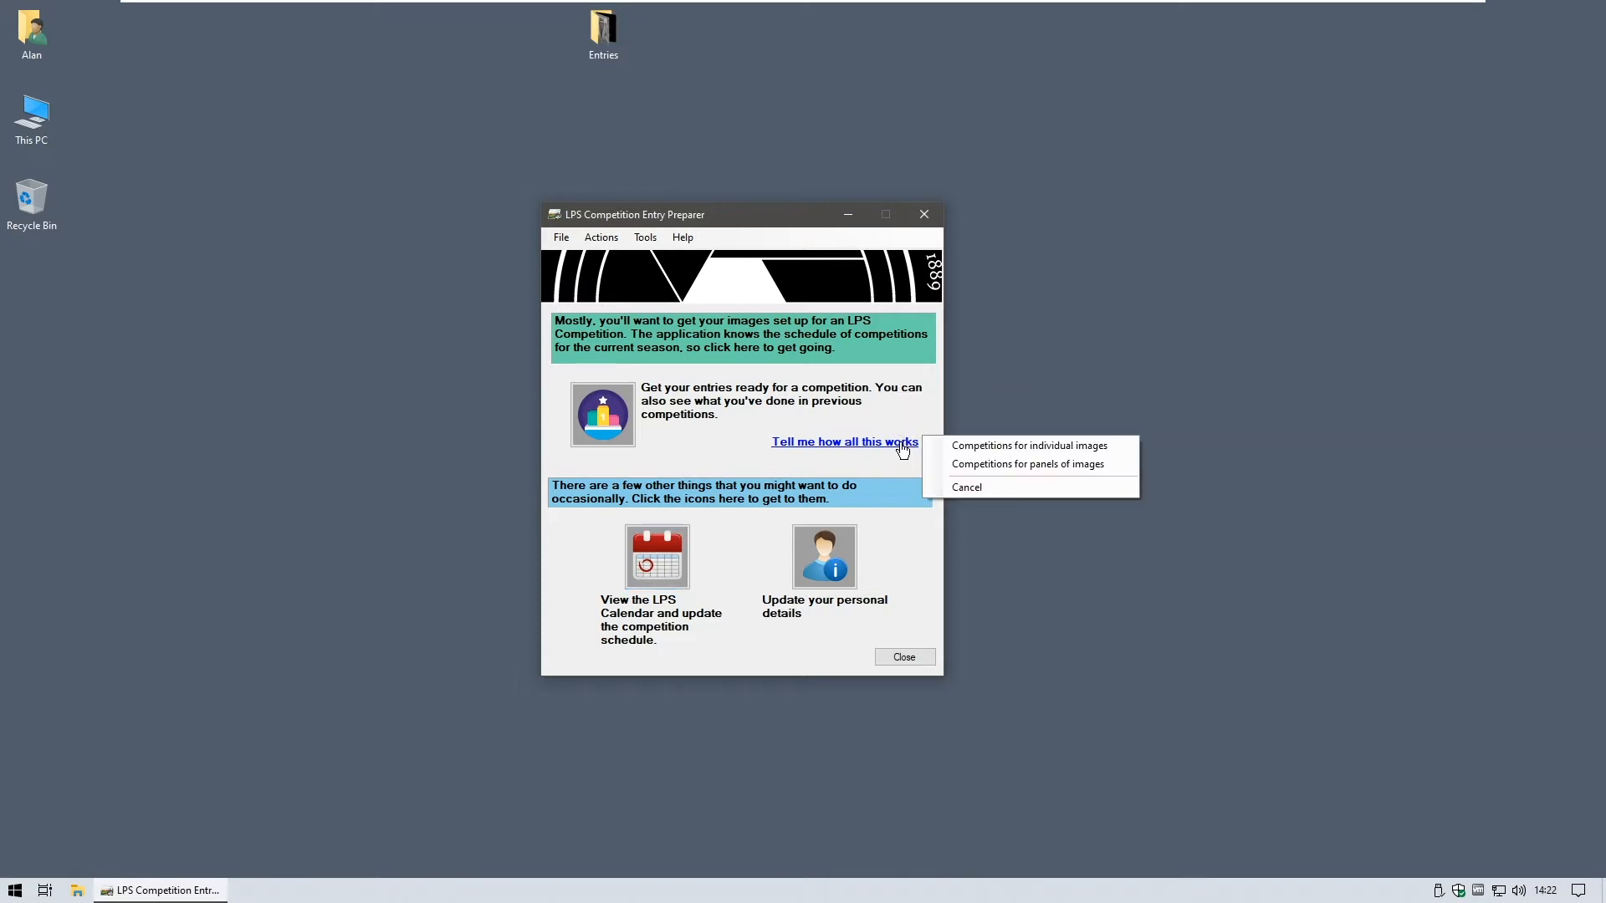
left_click(965, 445)
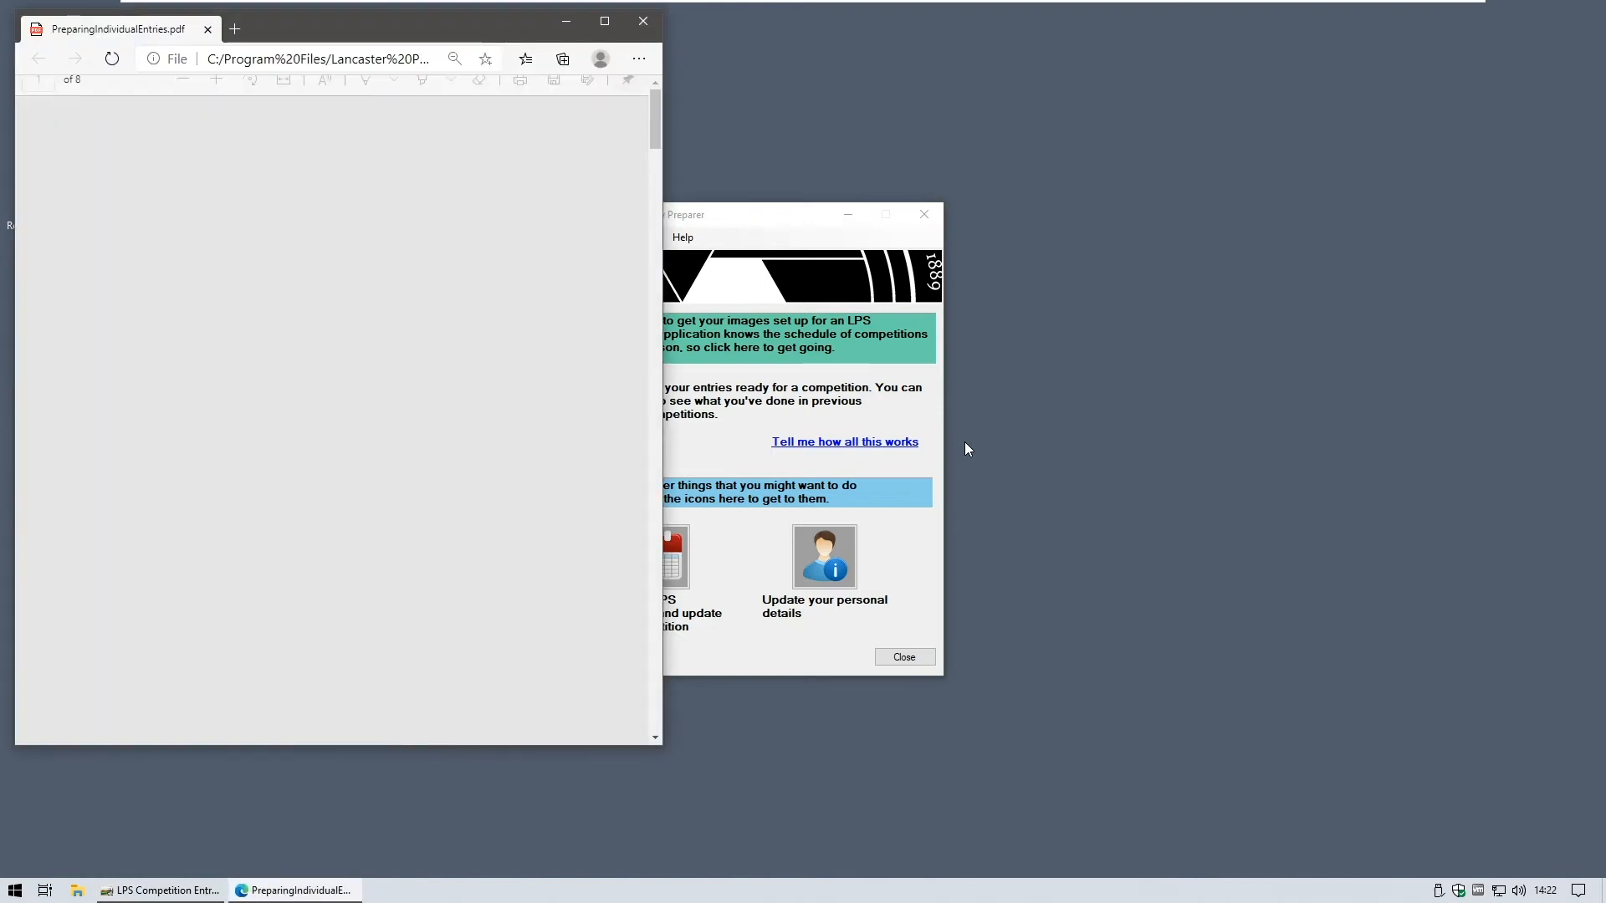
scroll(456, 335, "down", 15)
scroll(457, 334, "down", 15)
scroll(445, 345, "down", 15)
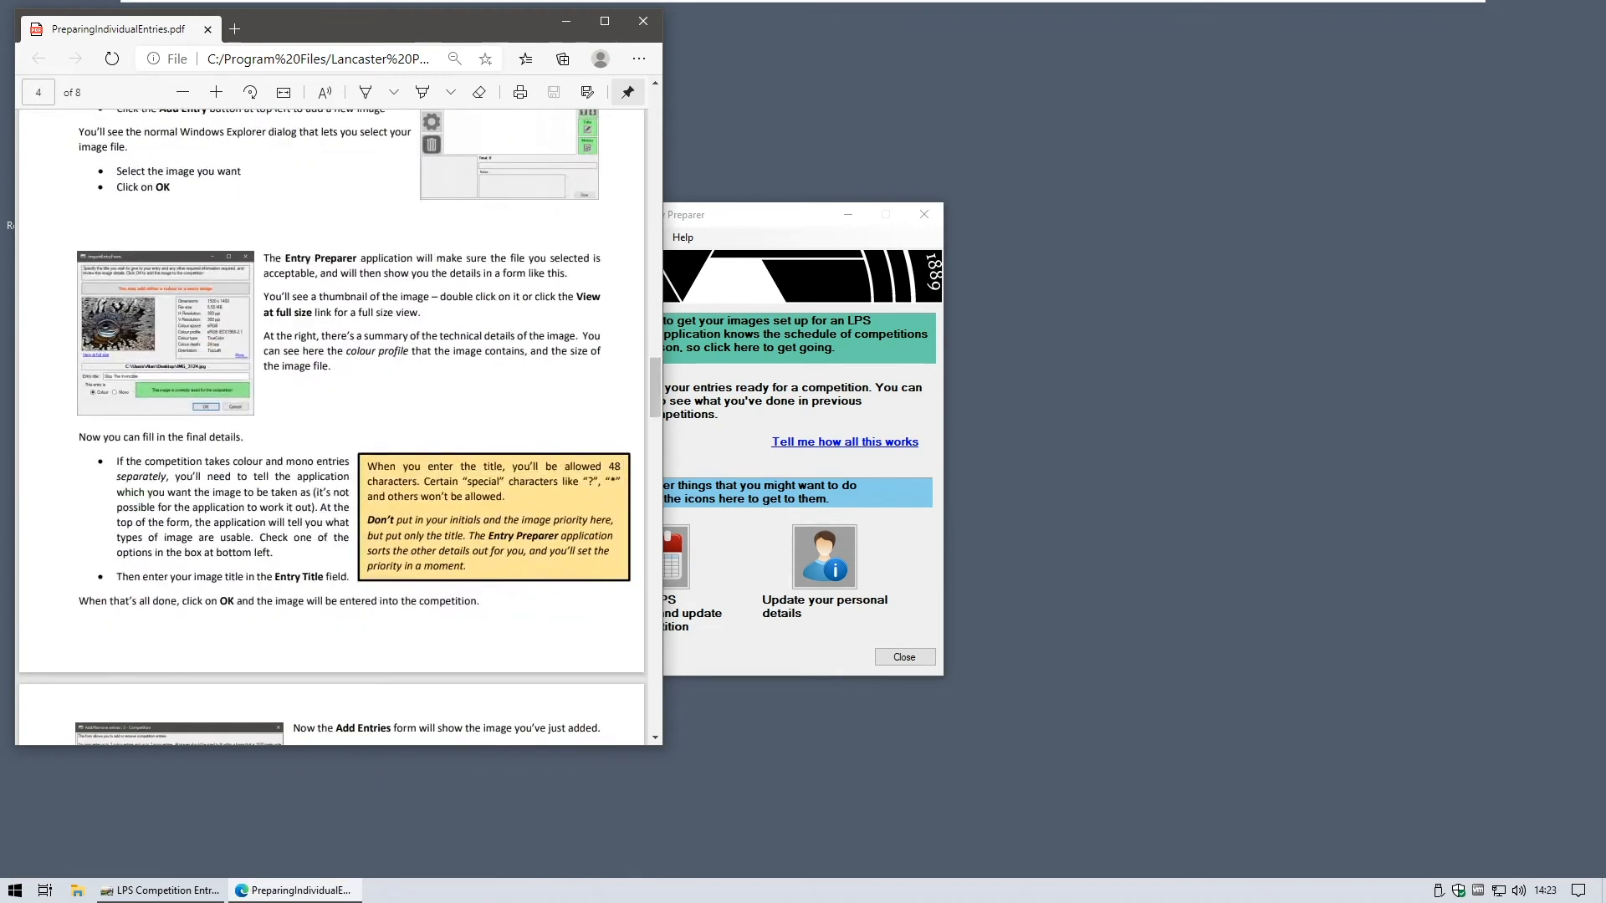
scroll(335, 418, "up", 3)
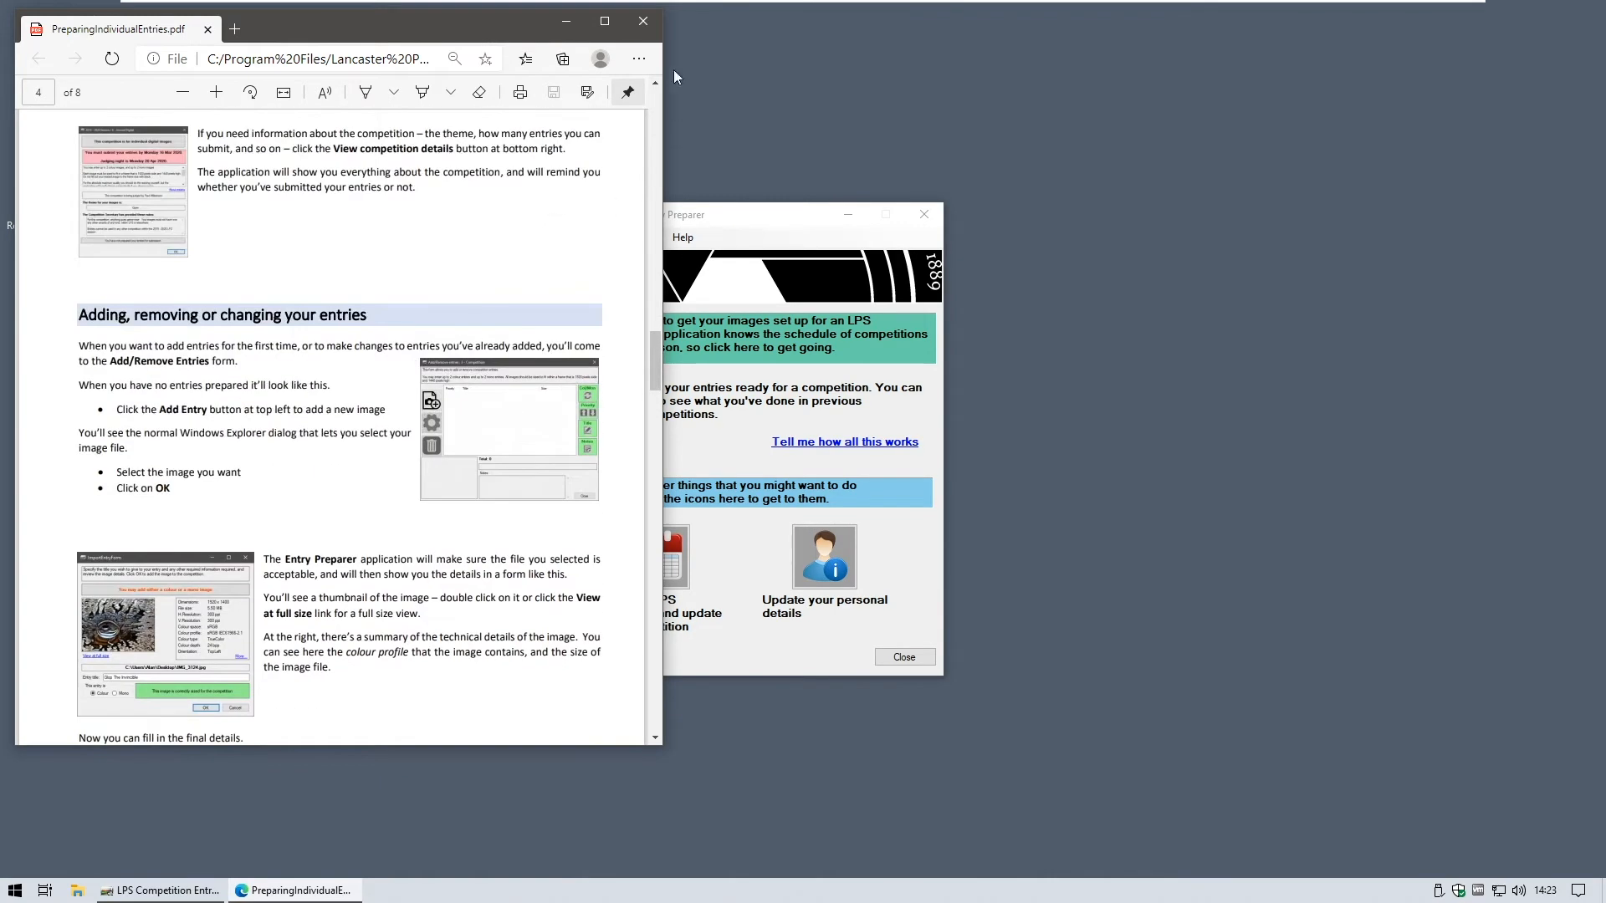
left_click(651, 24)
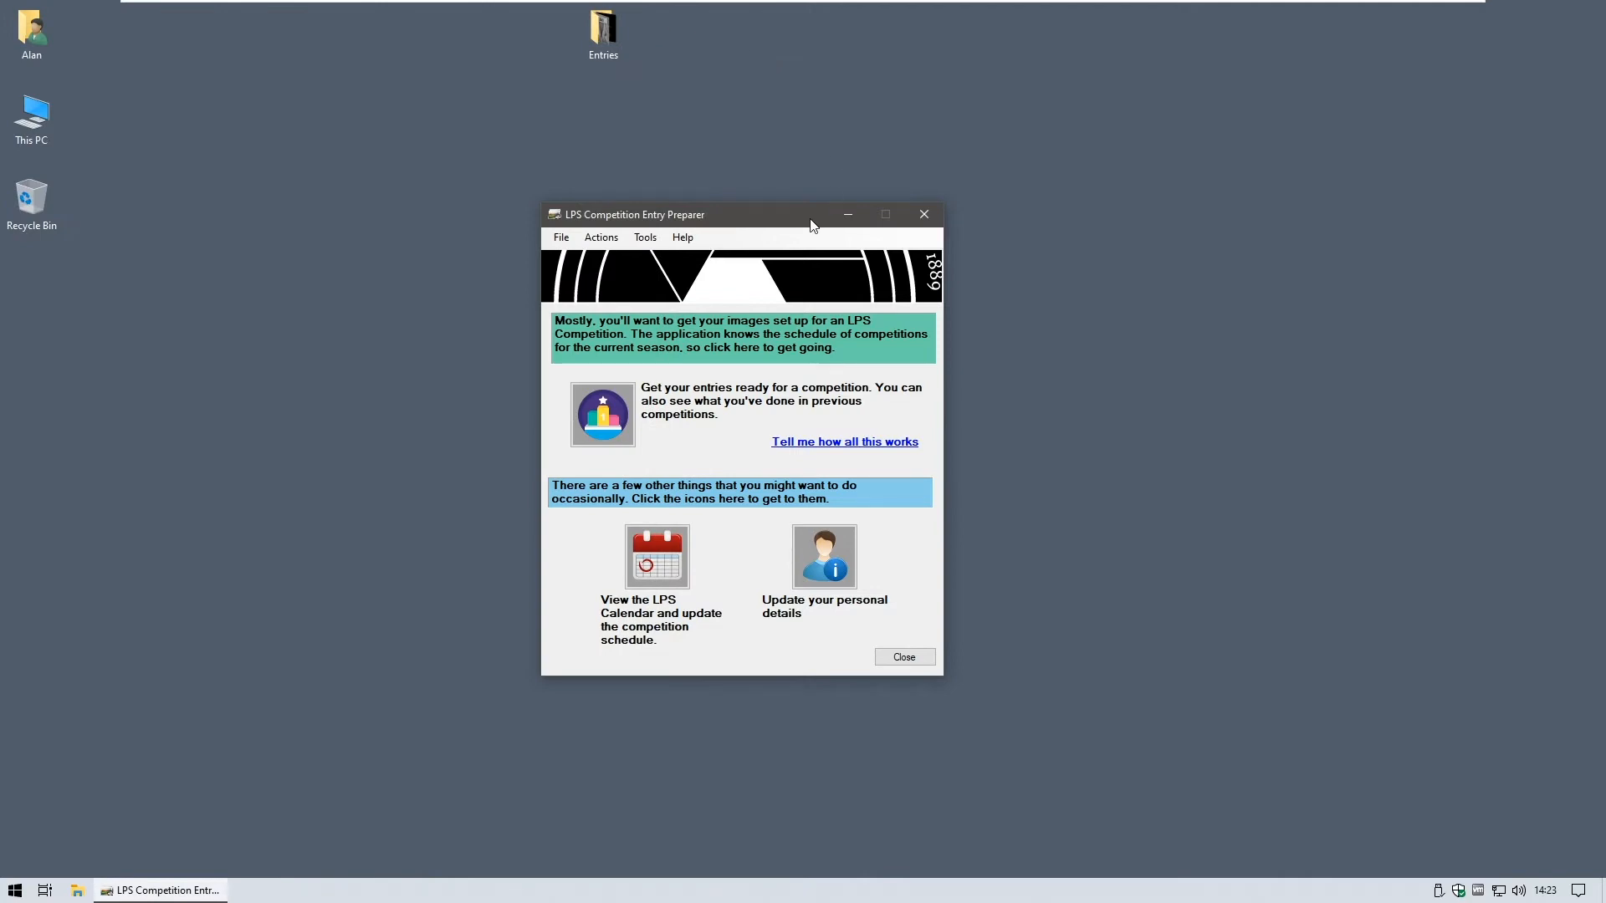
left_click(692, 241)
mouse_move(715, 283)
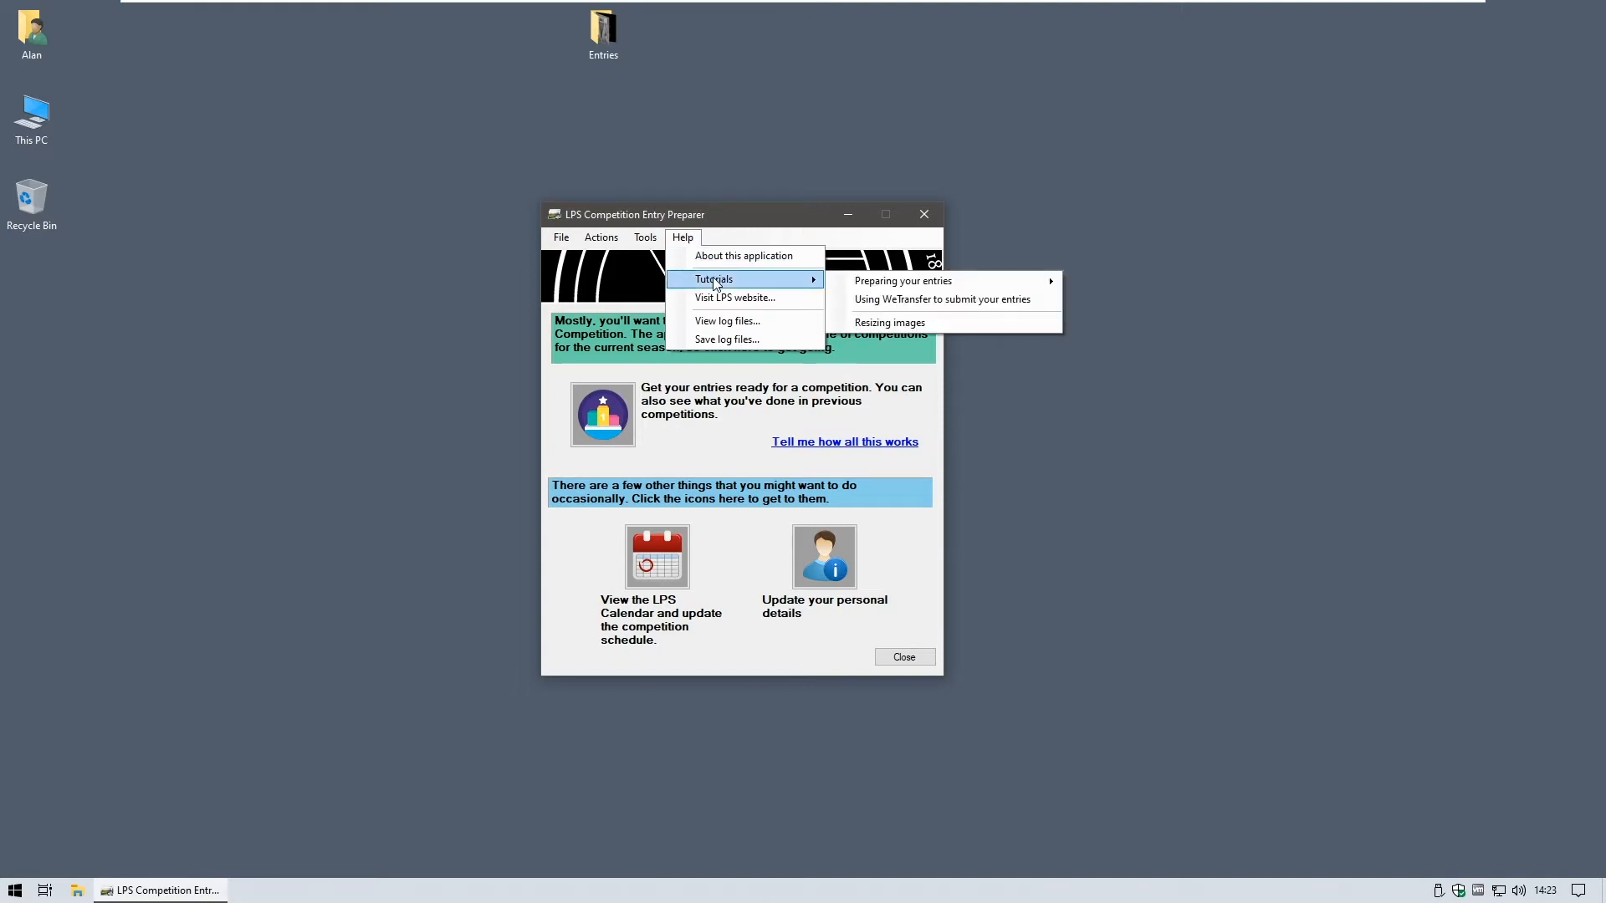
left_click(732, 216)
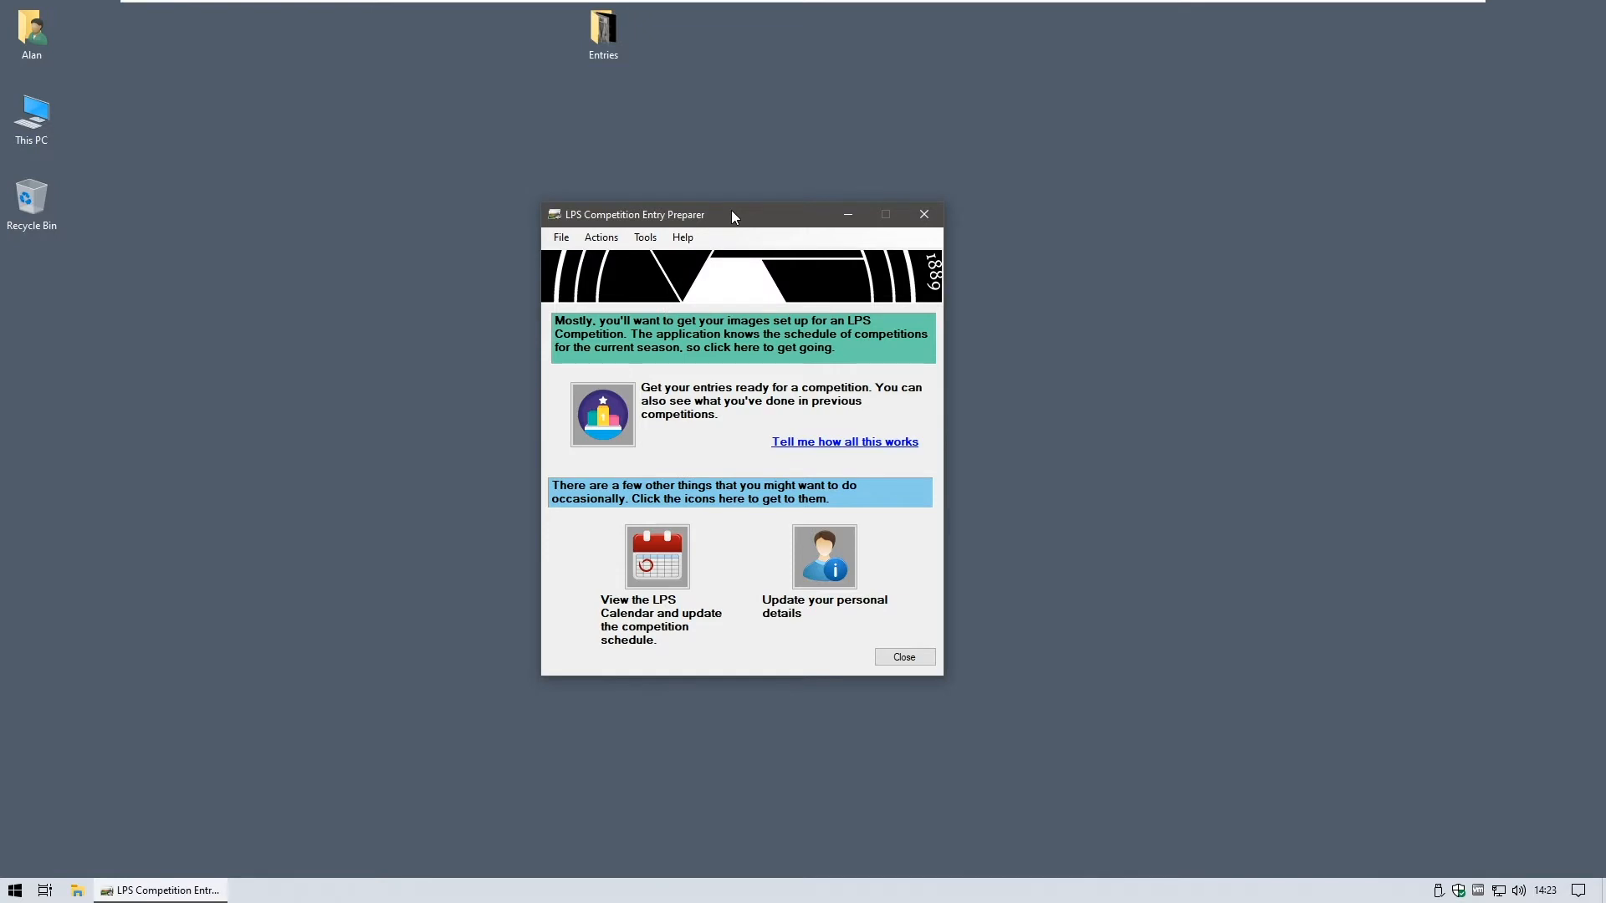
left_click_drag(733, 217, 671, 185)
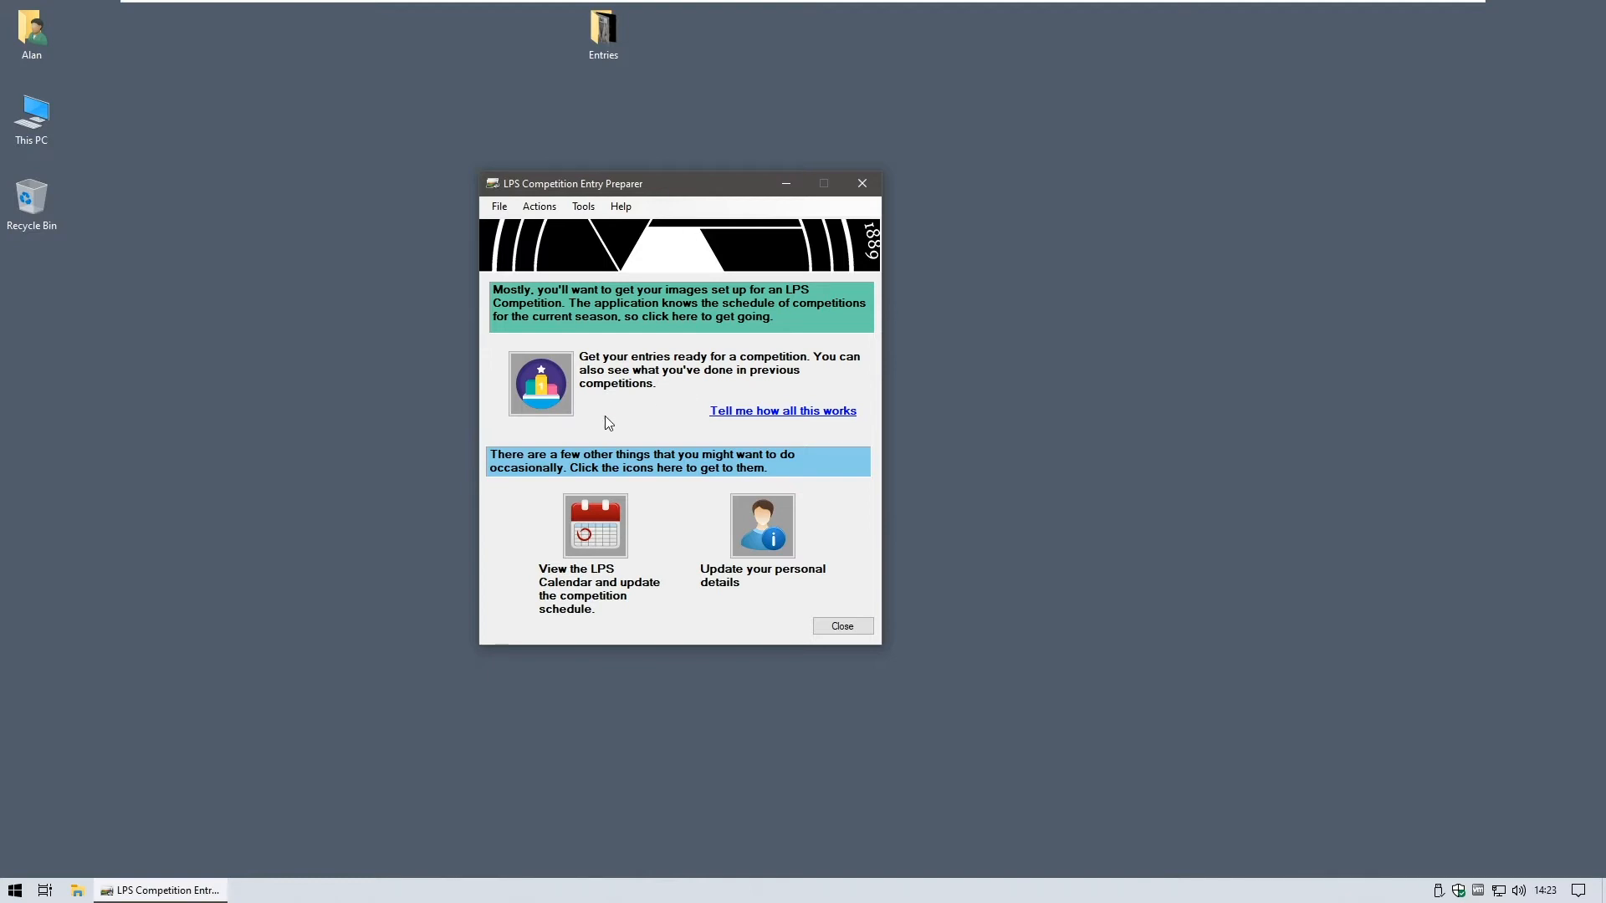
- Review Competition 1's dates and entry rules, then open Competition 1 of the 2020 - 2021 season
left_click(537, 378)
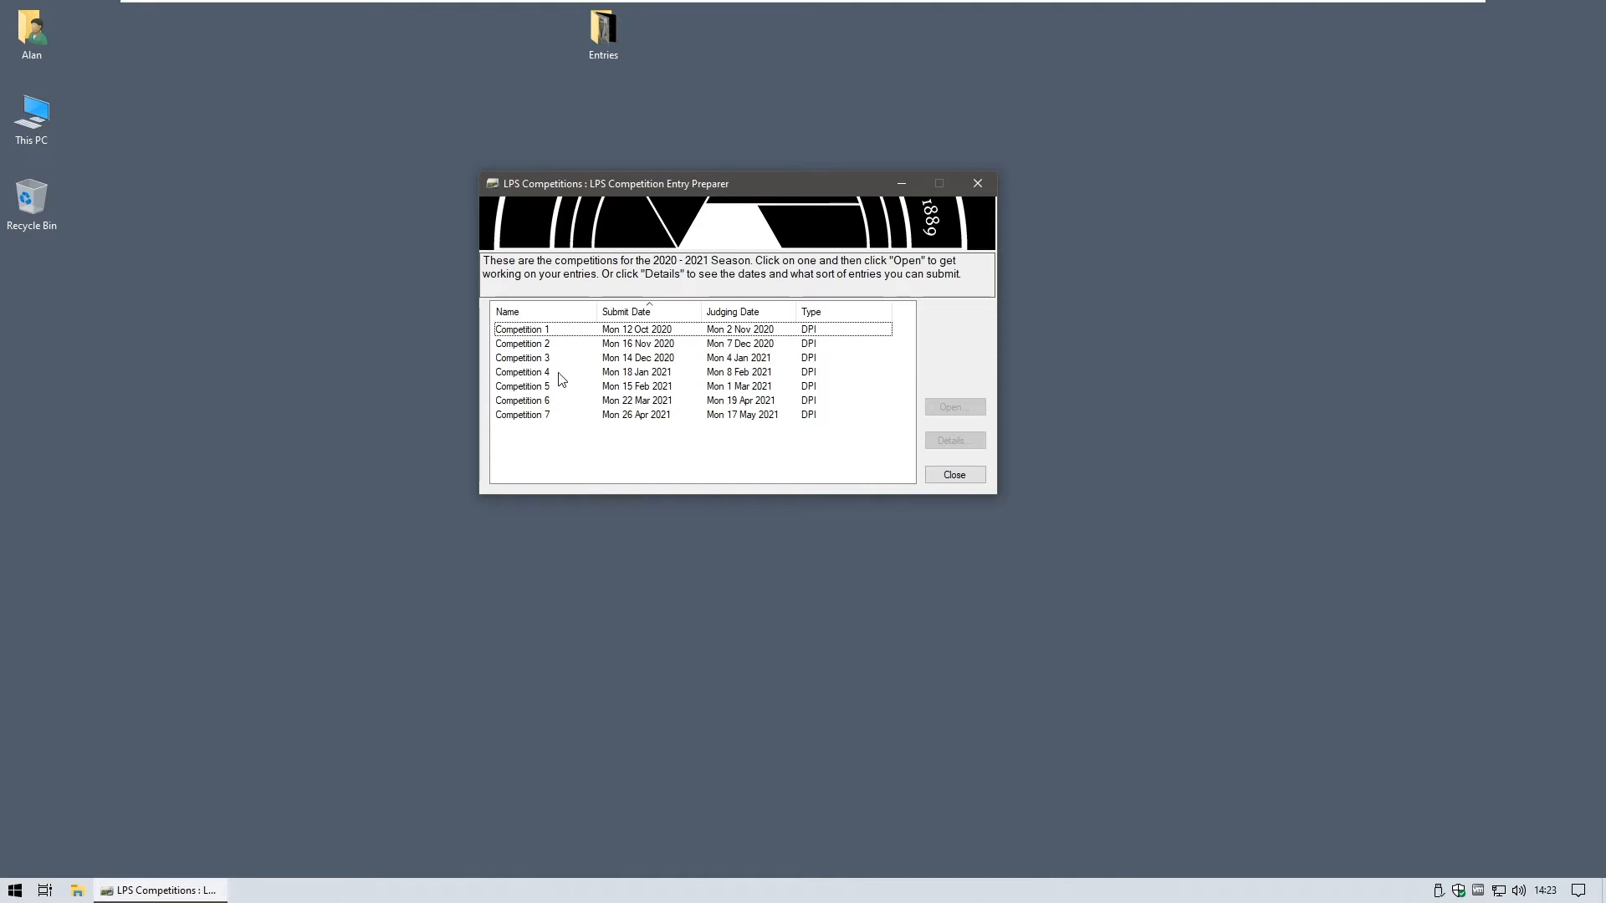
left_click(502, 333)
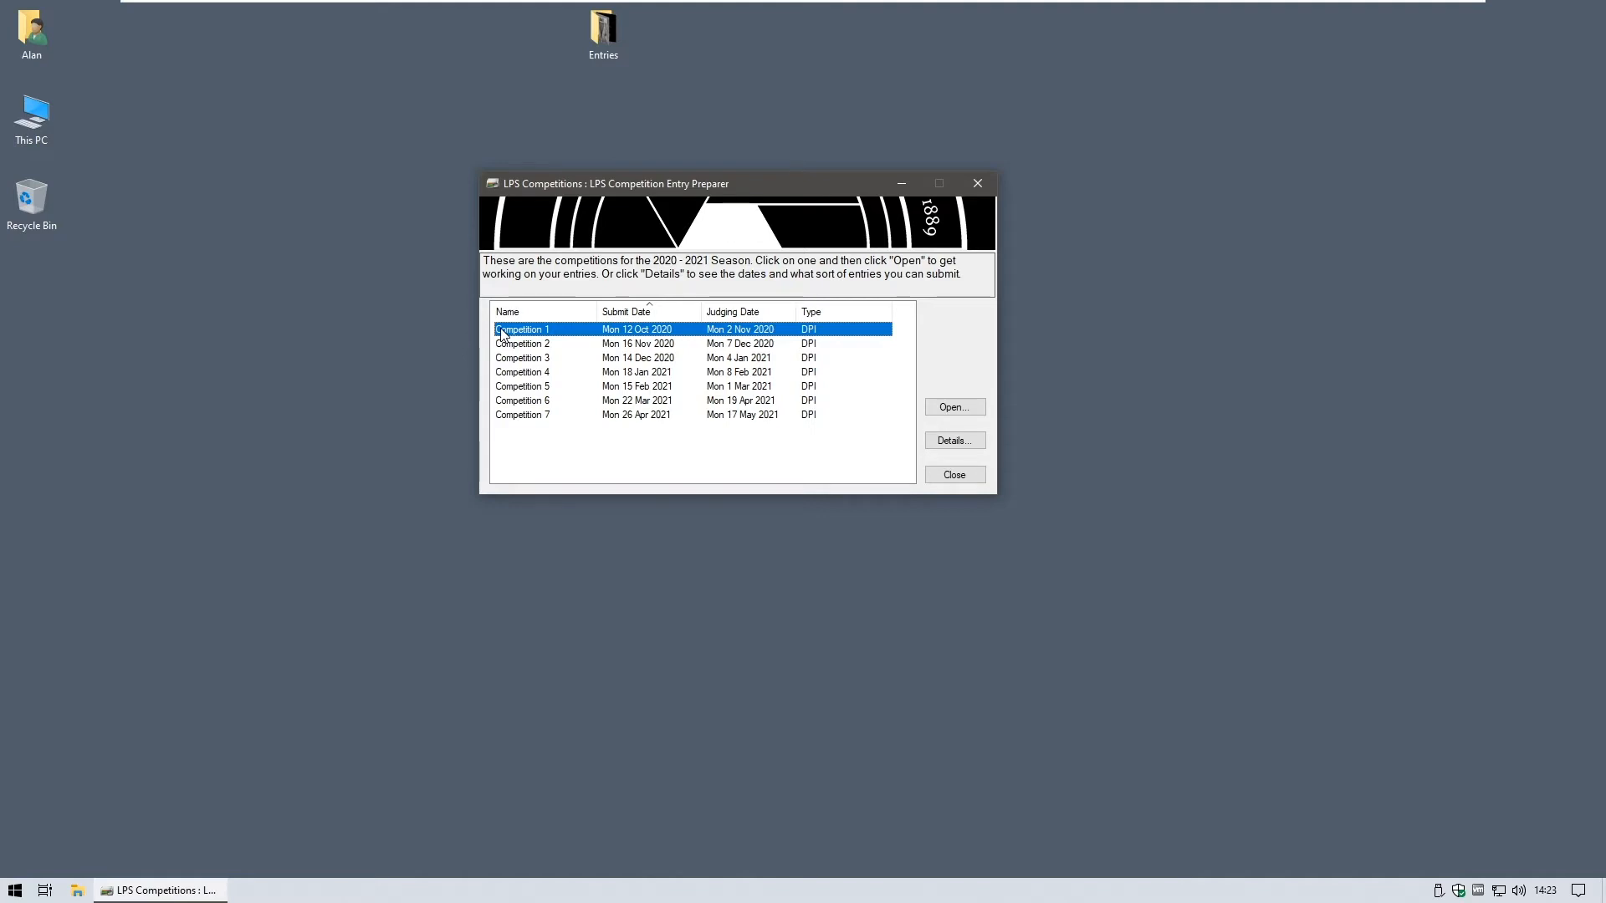
left_click(953, 449)
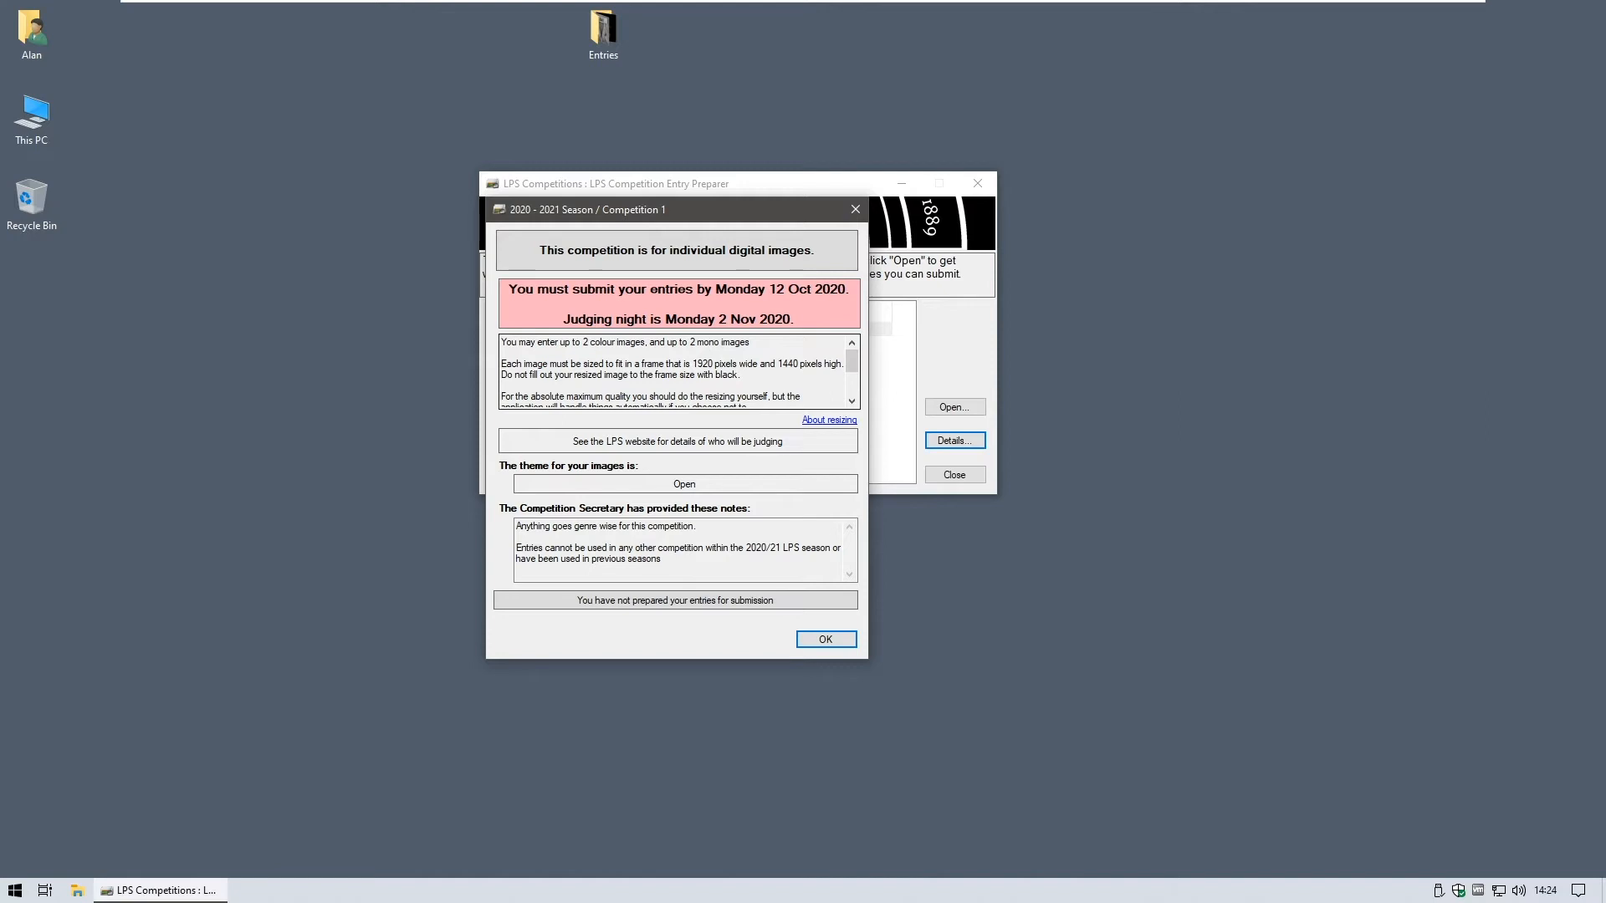
left_click(828, 638)
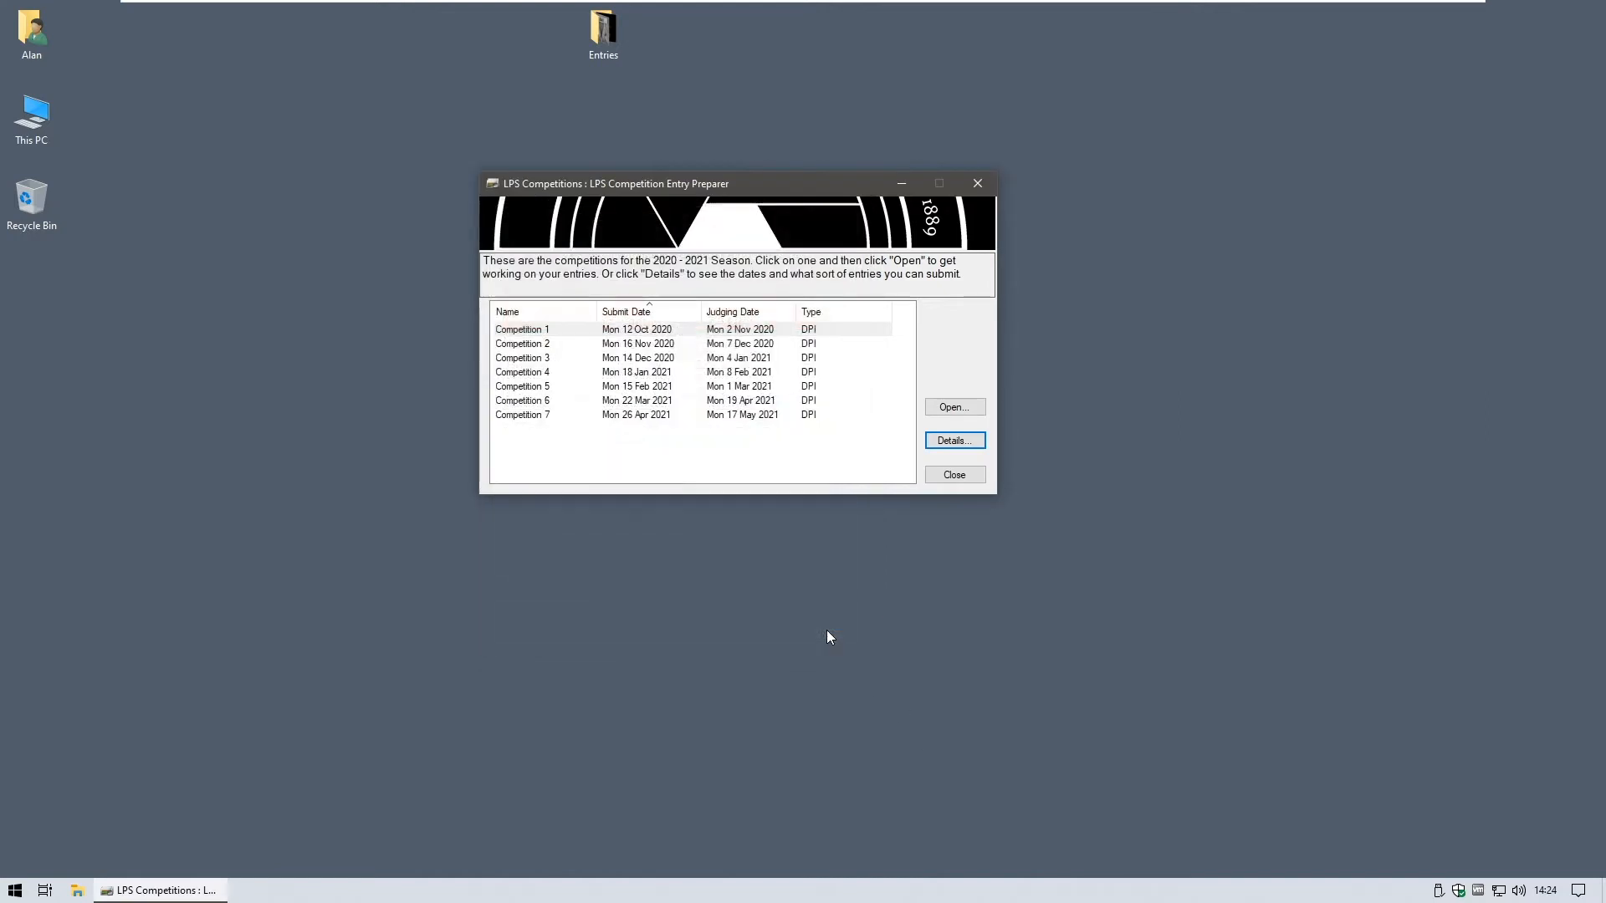
left_click(592, 332)
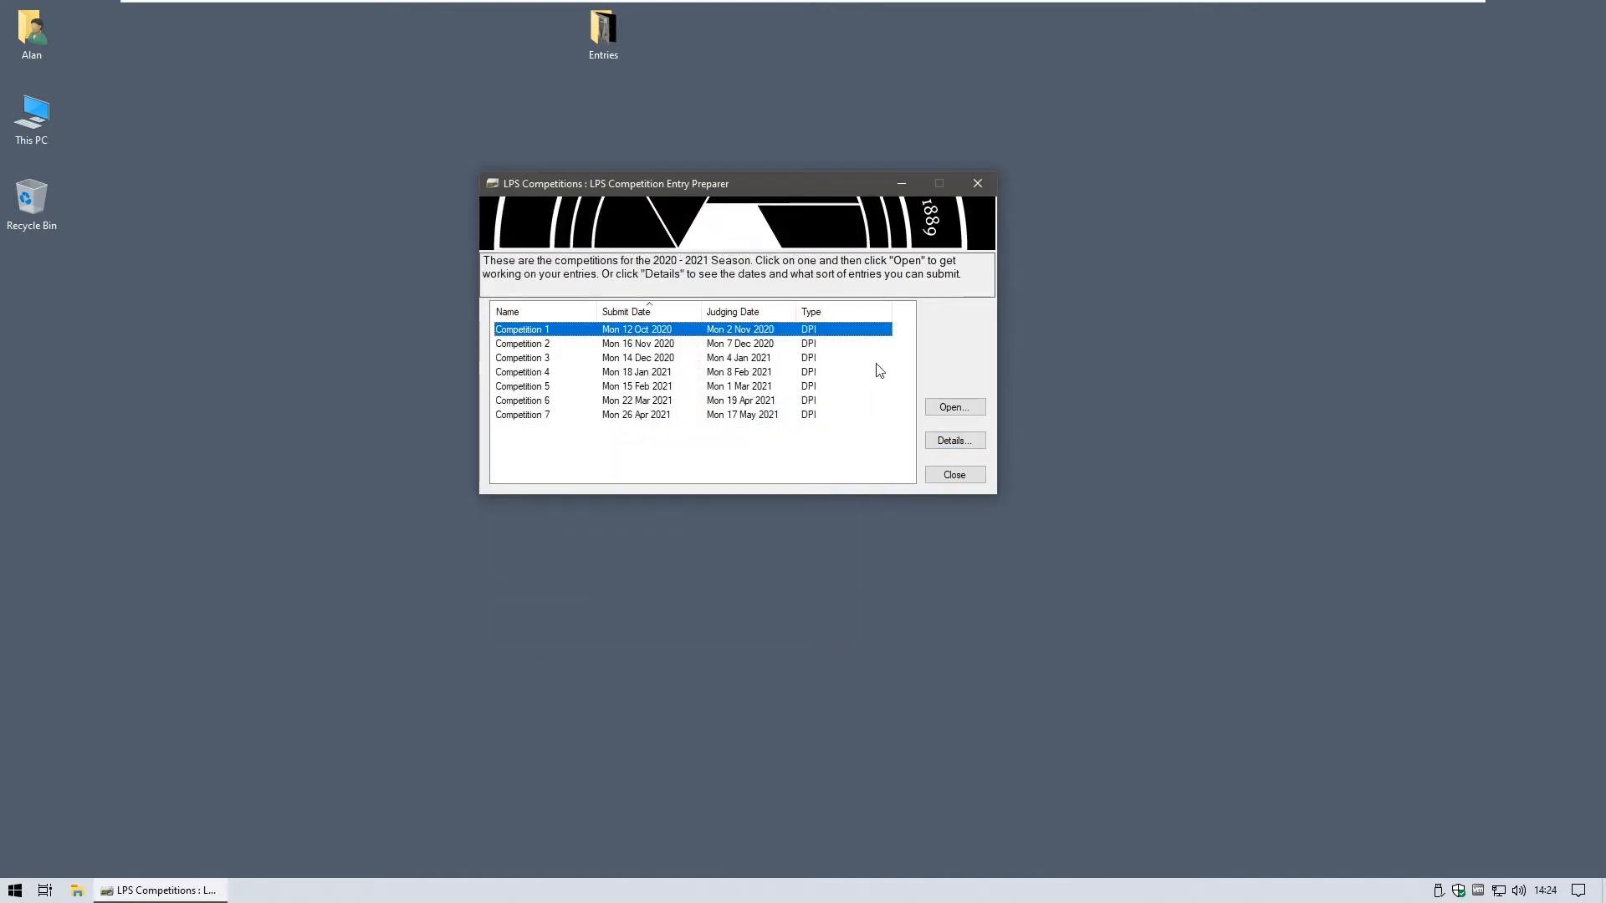
left_click(959, 410)
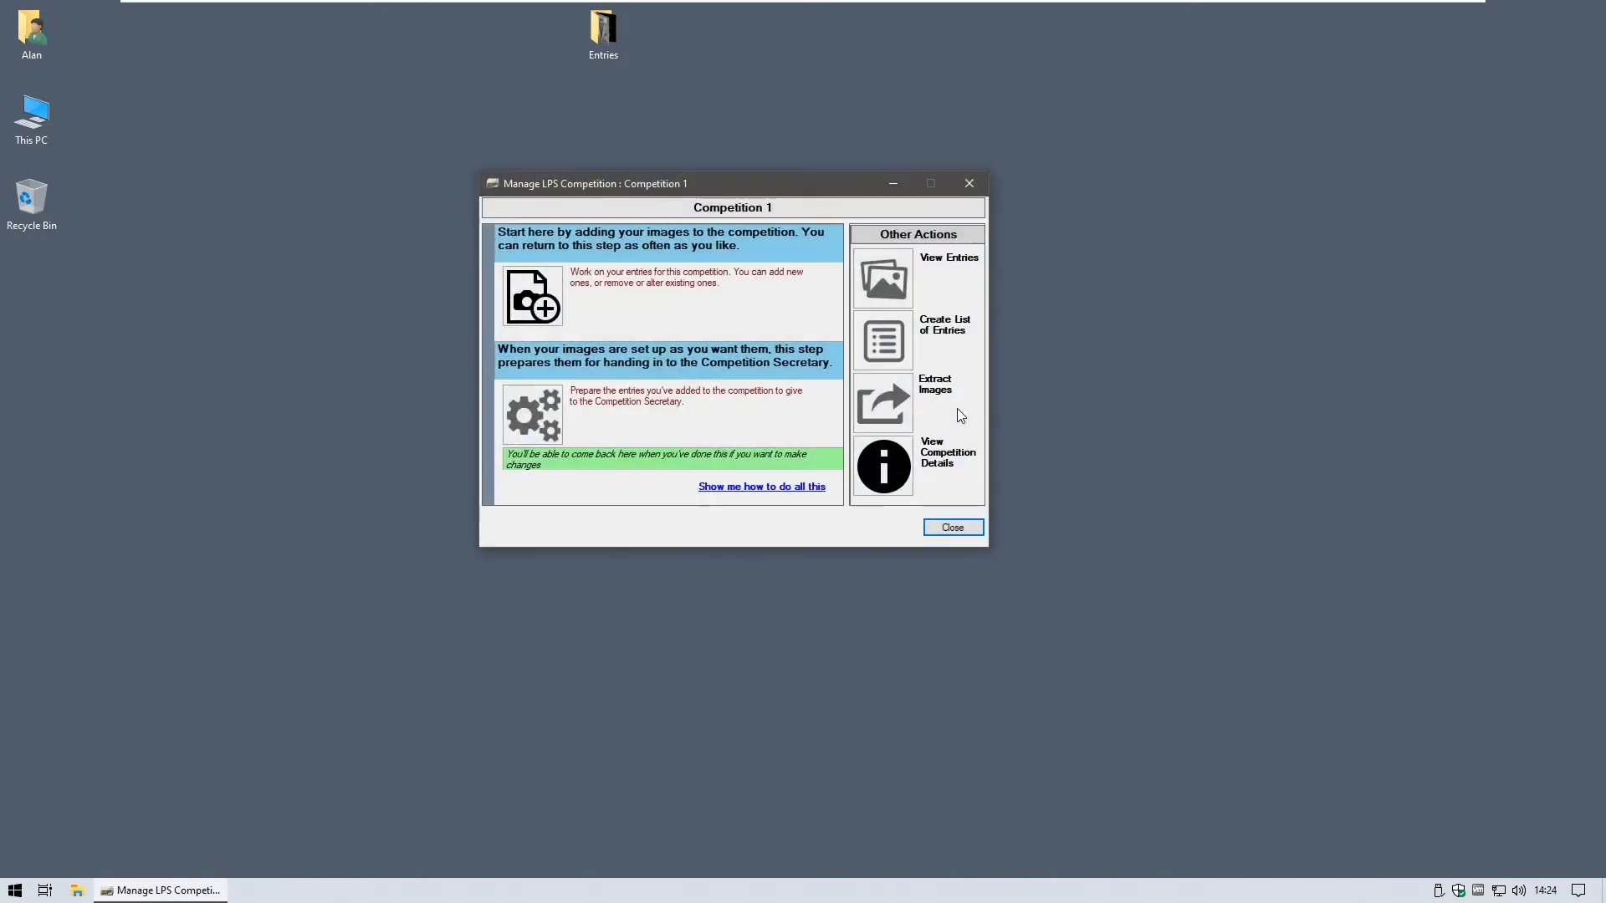
- Review Competition 1's details again, then start a new image entry from the Entries folder
left_click_drag(713, 180, 666, 202)
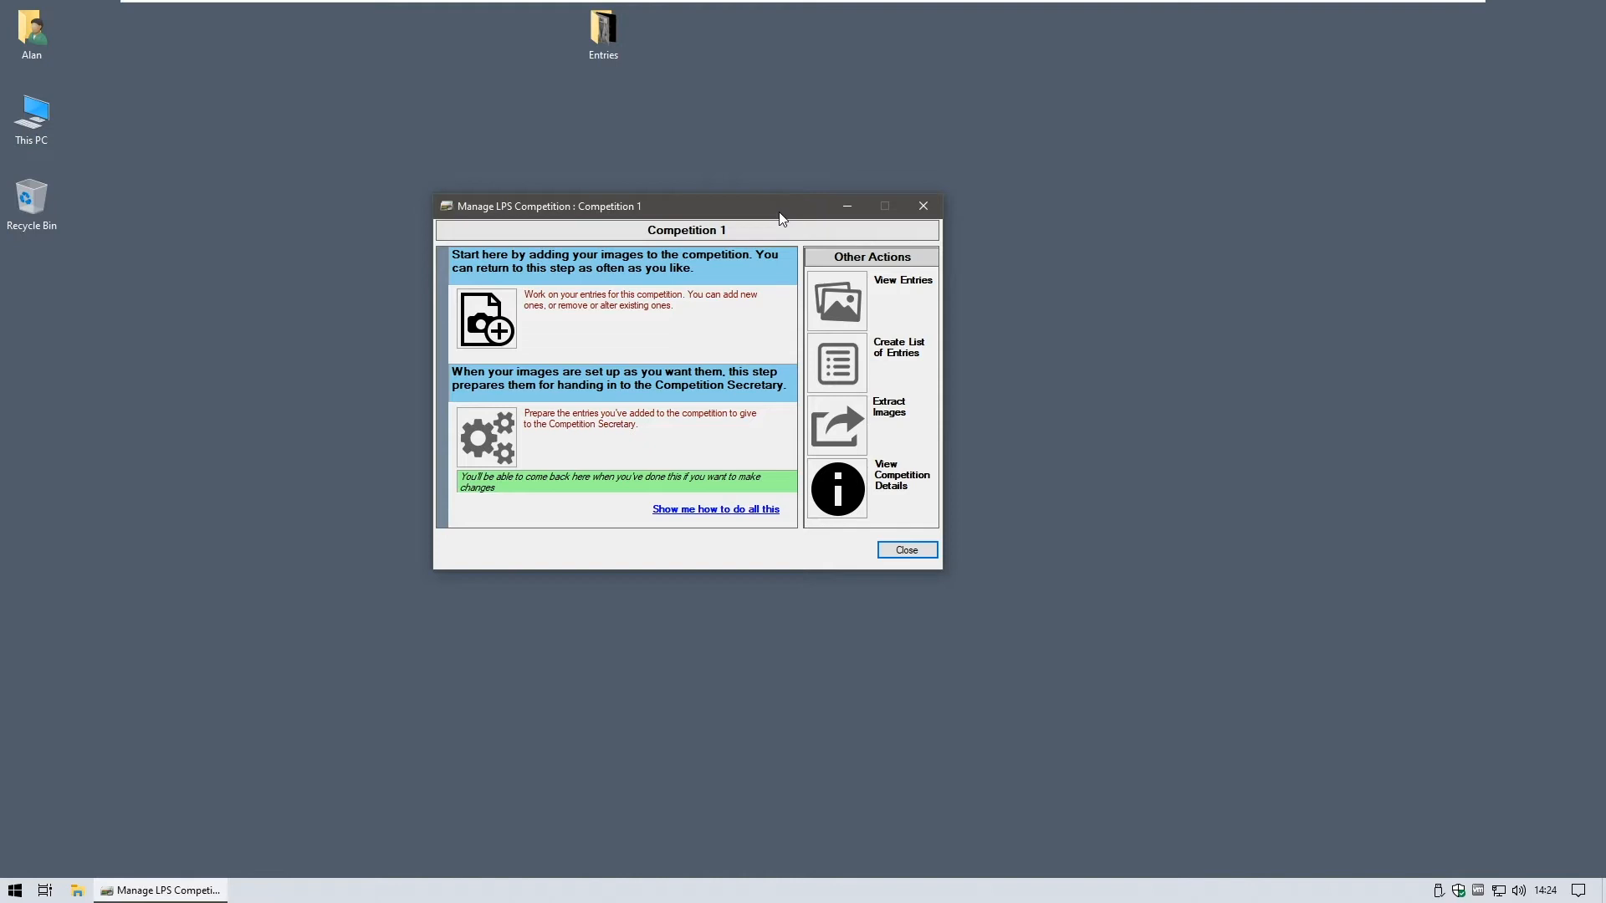
left_click(839, 492)
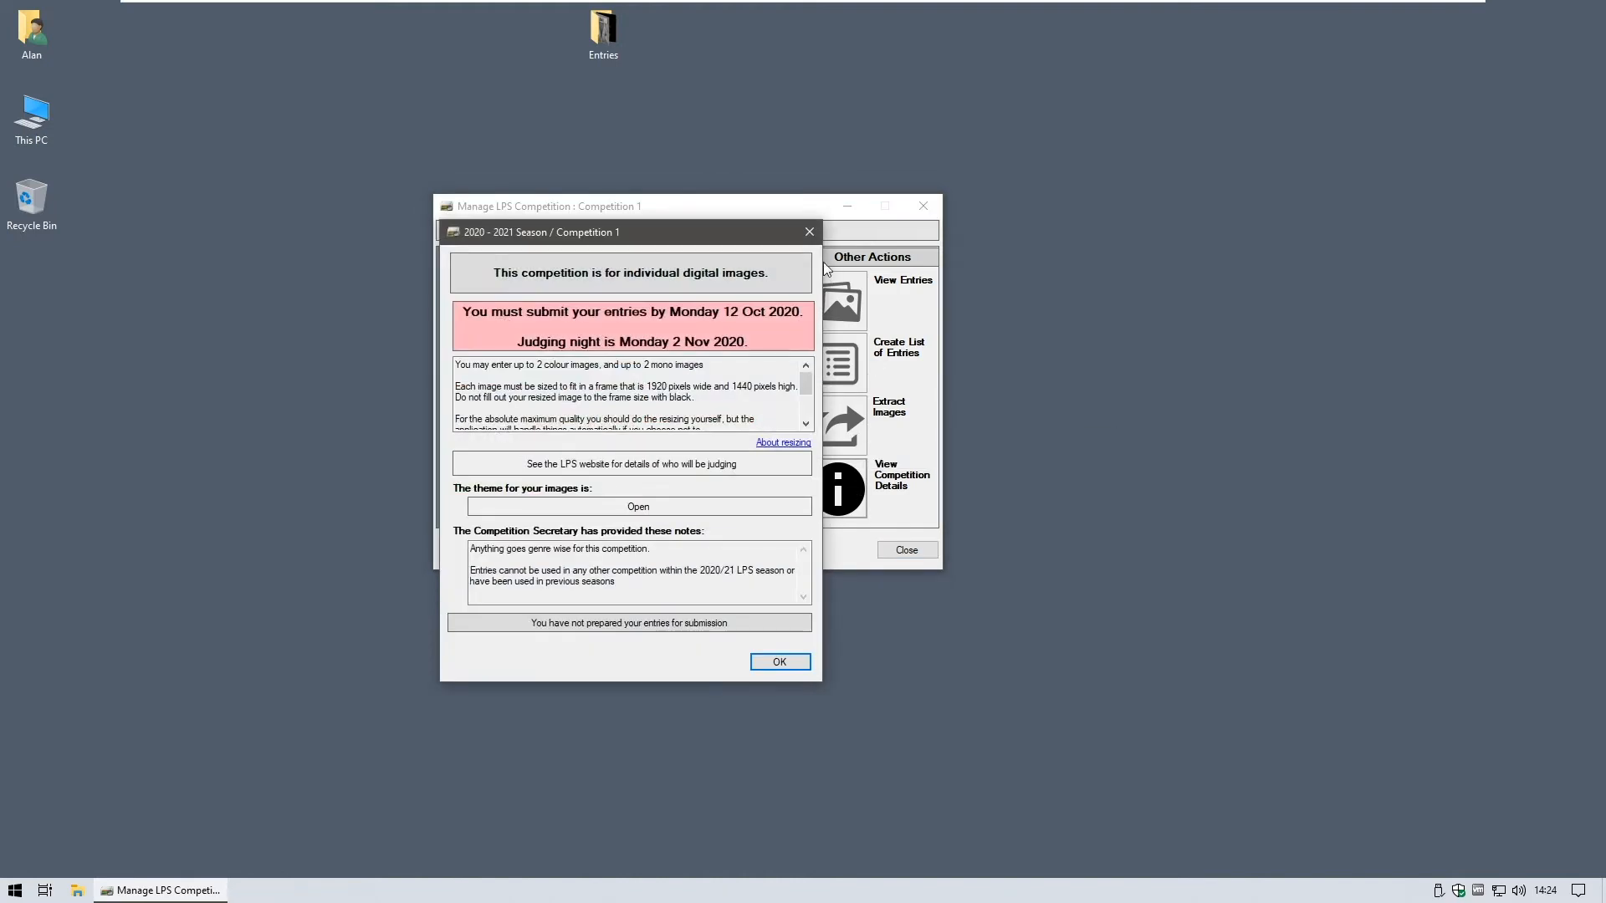
left_click(810, 233)
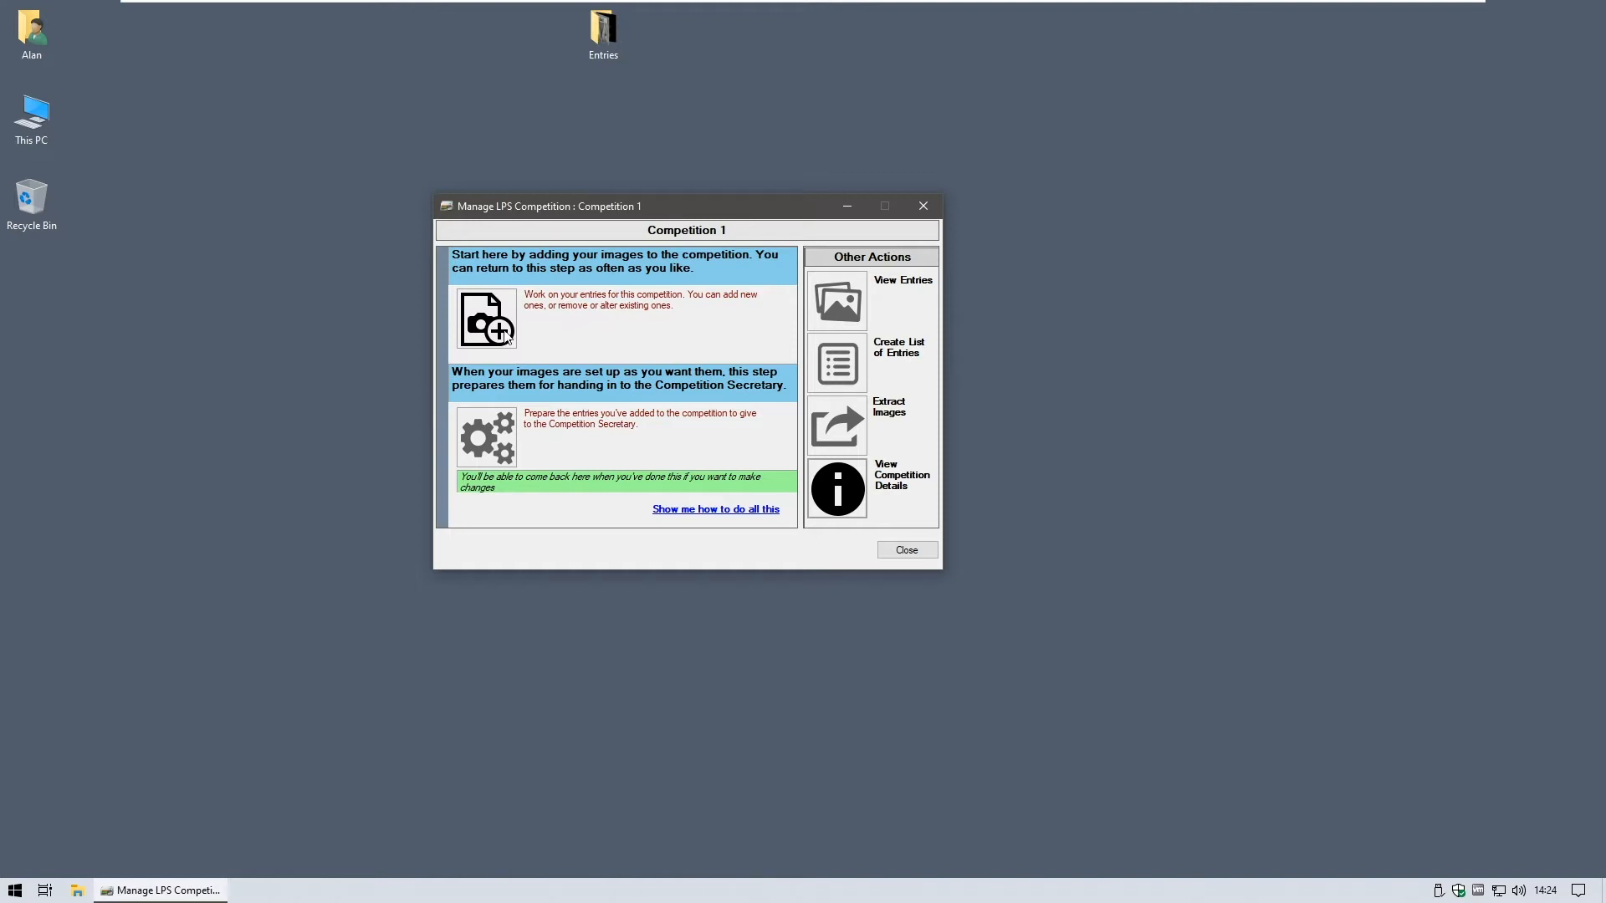
left_click(481, 332)
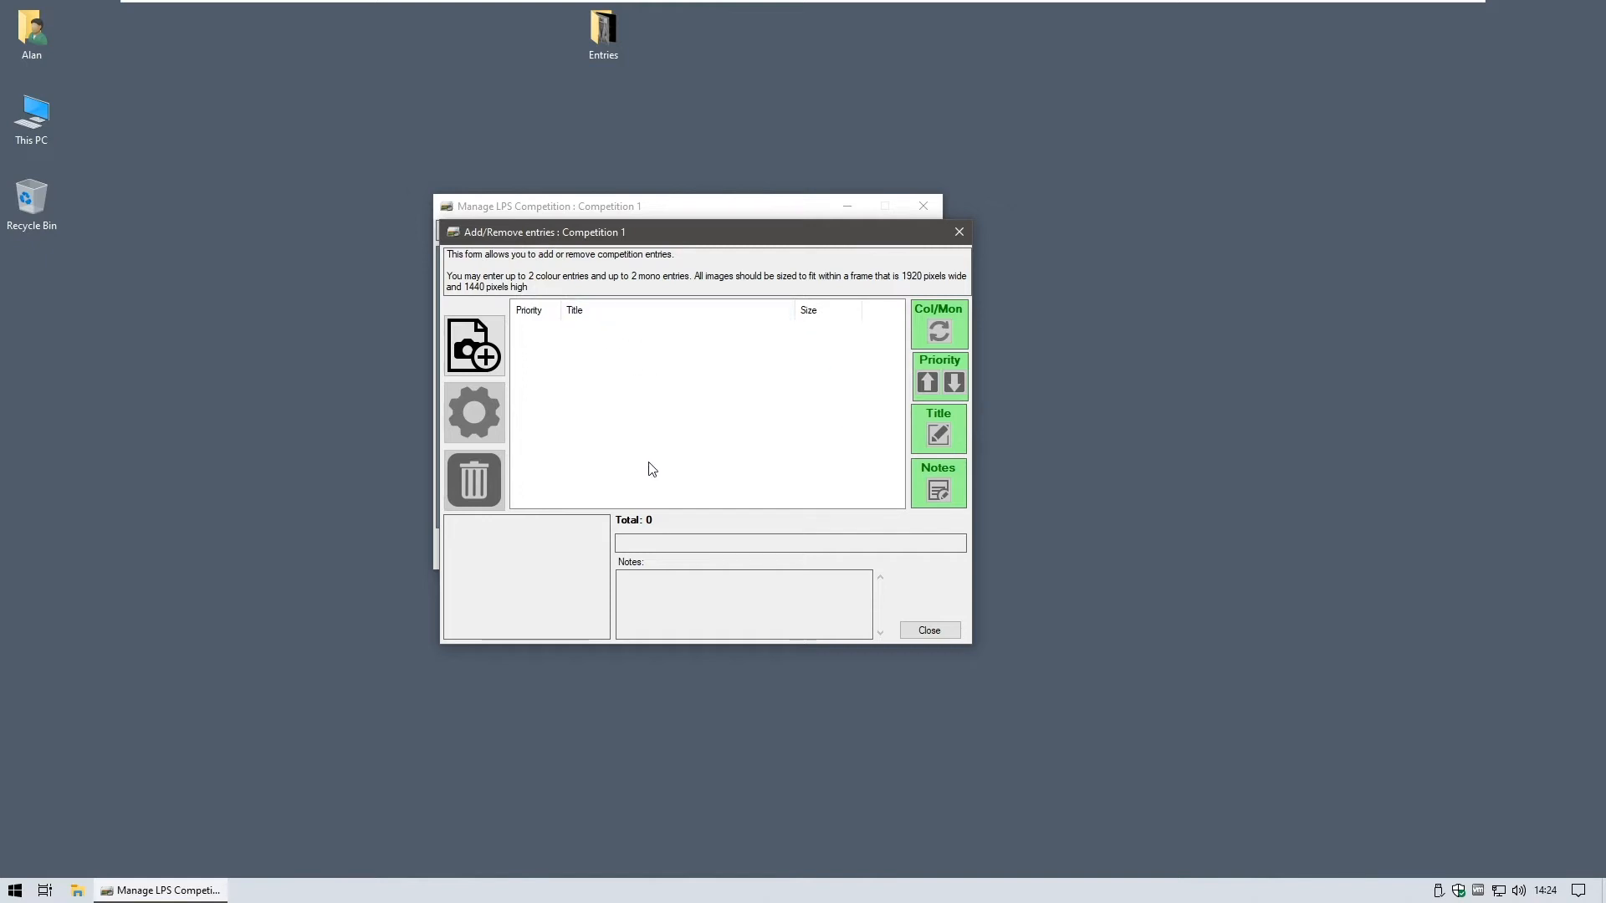
left_click(479, 358)
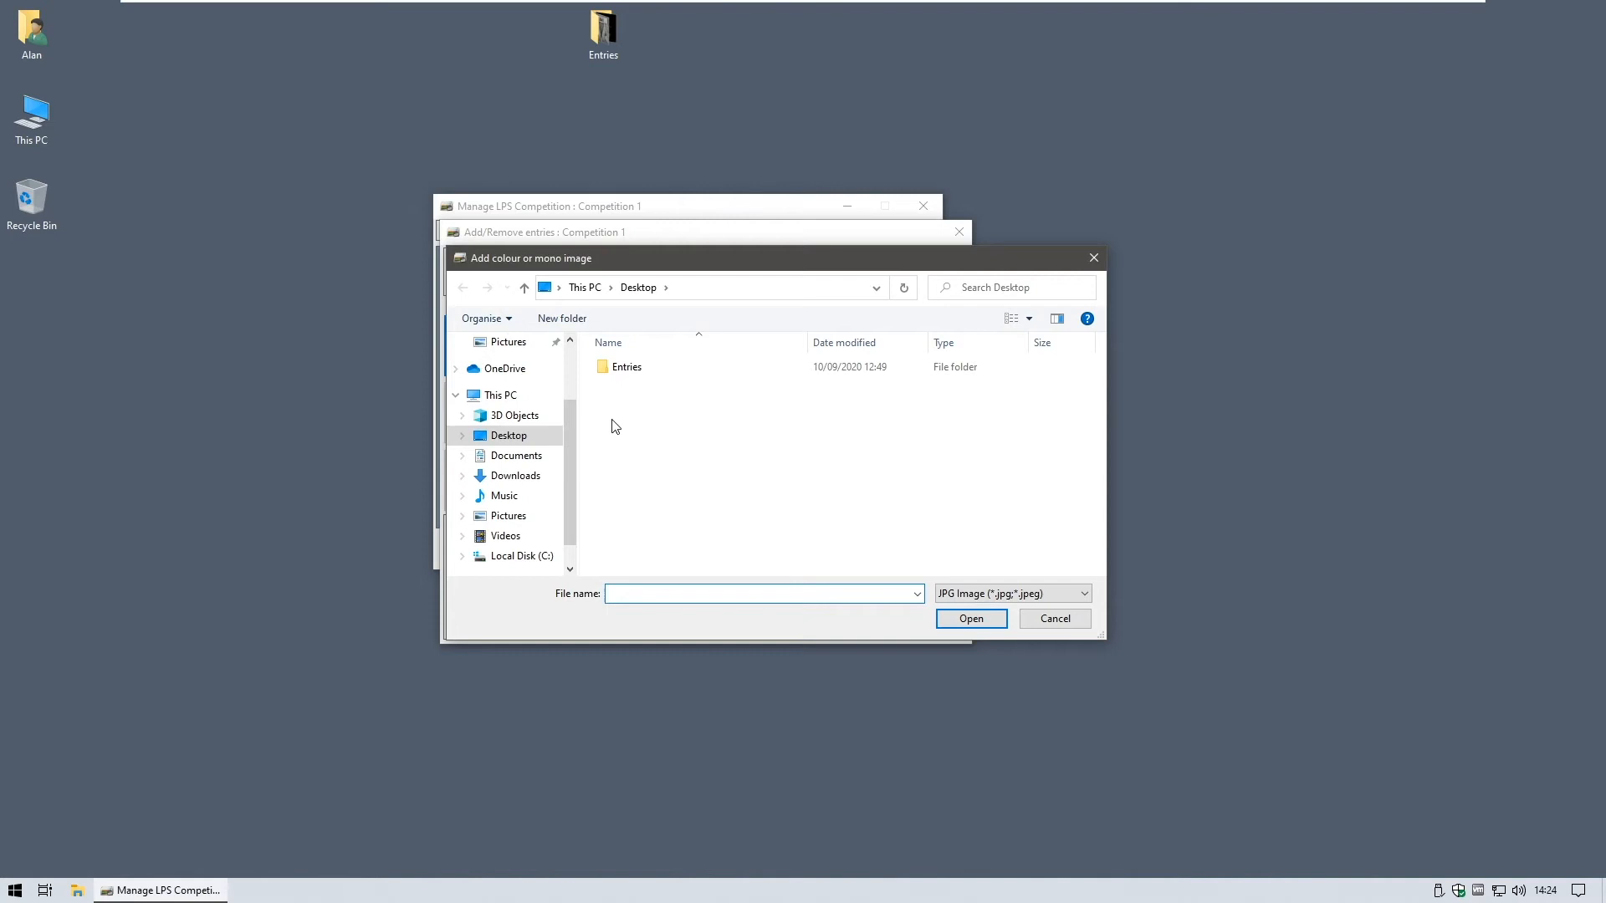
- Load 5D4_2178.jpg (809 x 1440, 430.69 KB) from the Entries folder into the import form
double_click(619, 372)
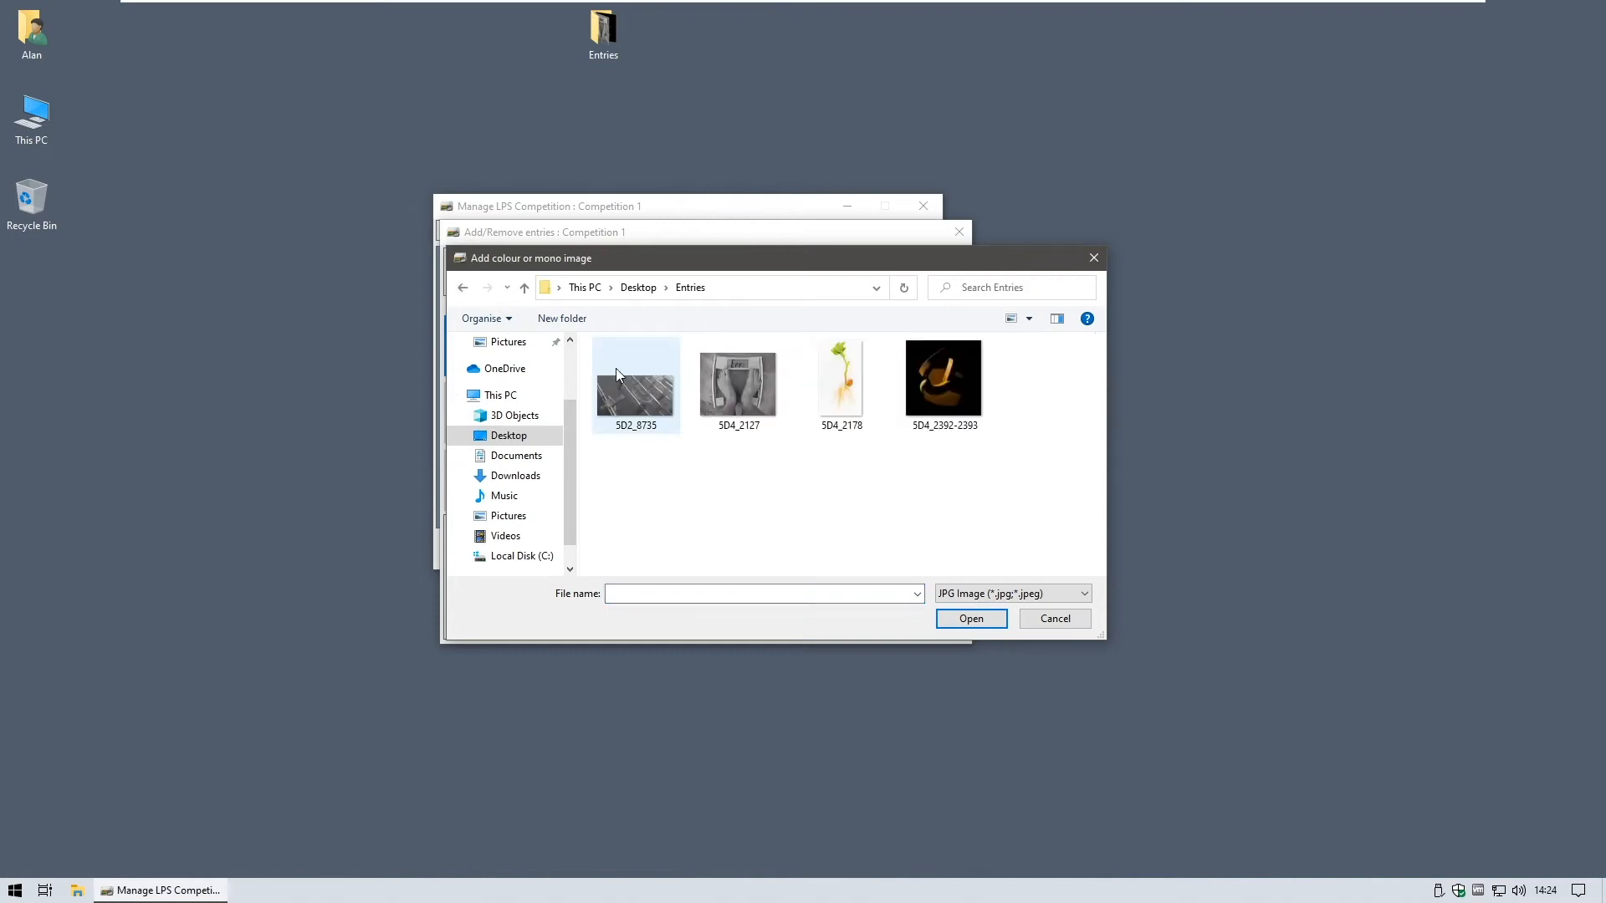
left_click(840, 380)
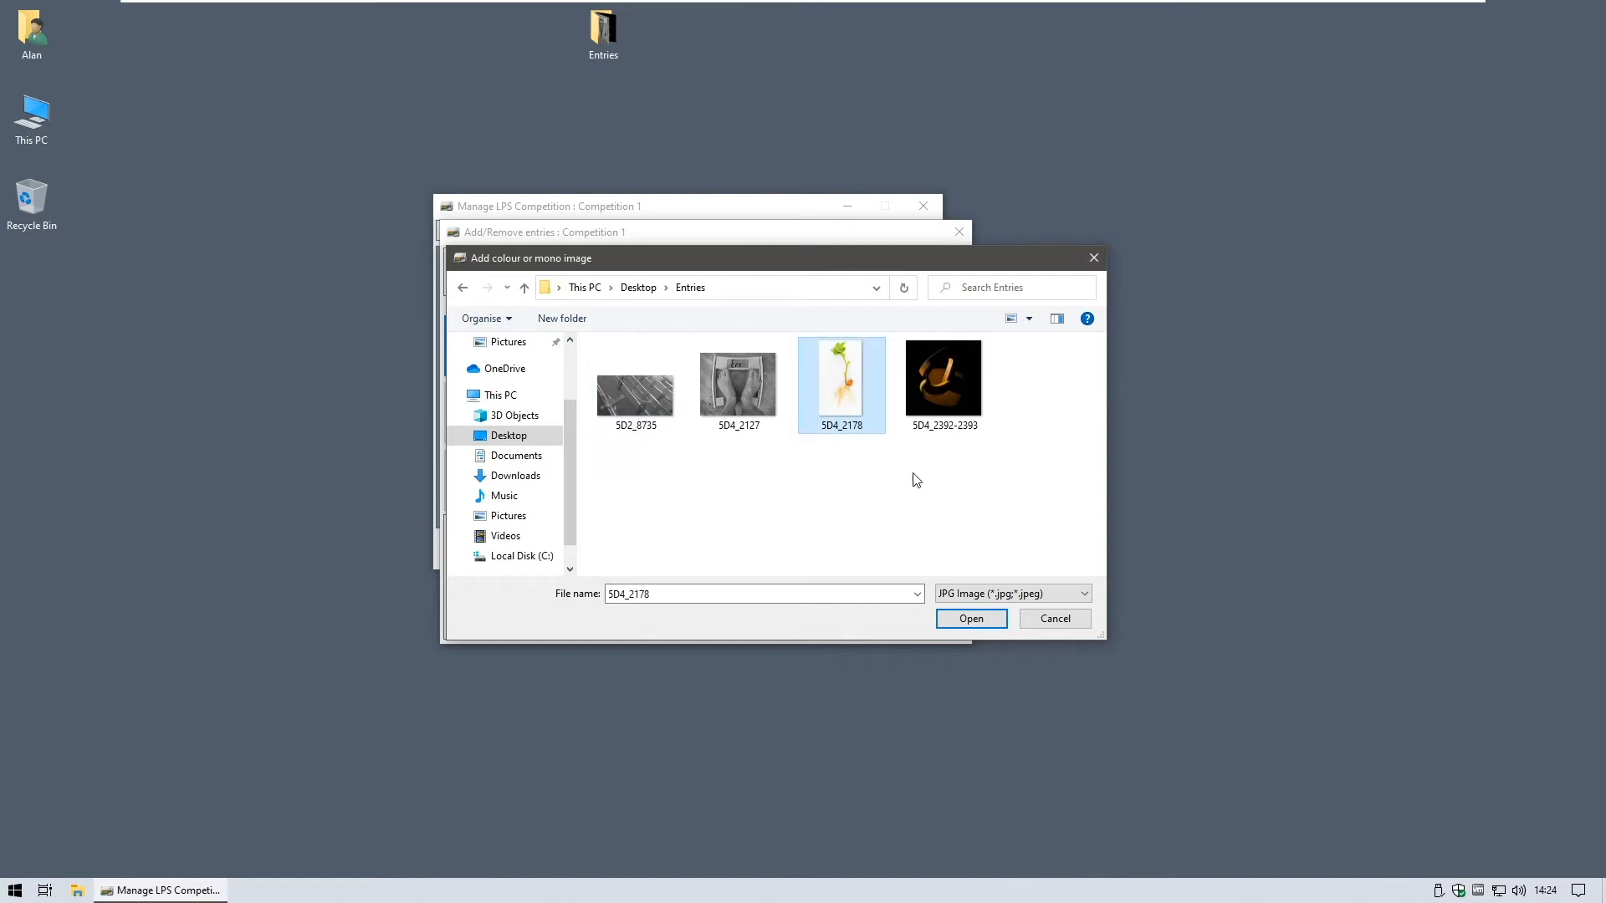
left_click(971, 619)
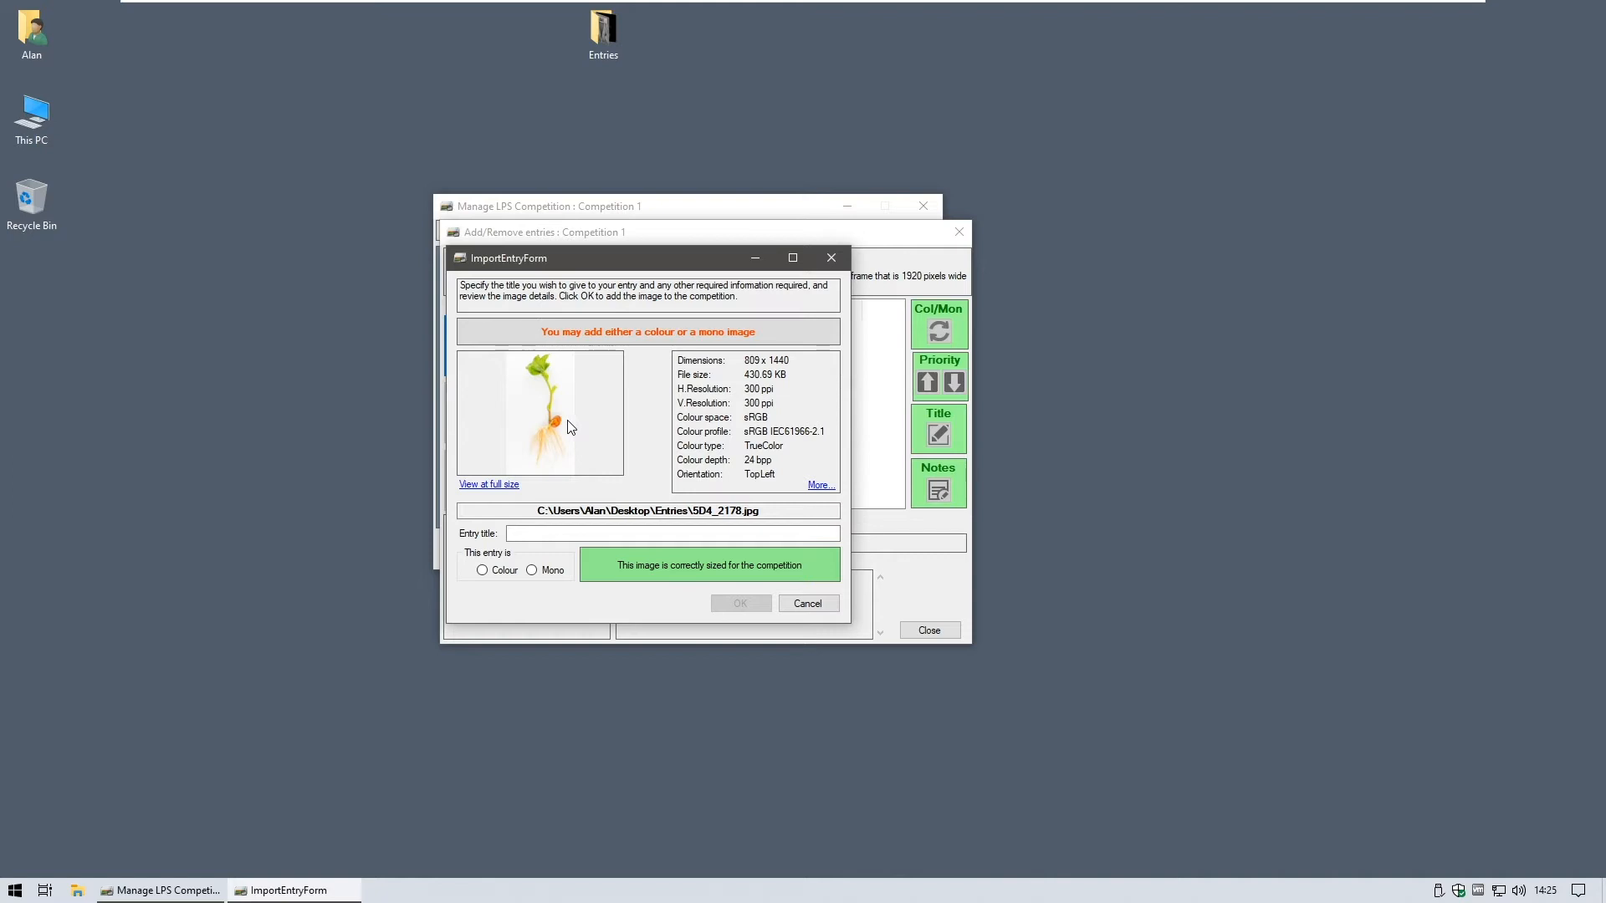
- Inspect the 5D4_2178 bean seedling photo at full size in an enlarged viewer
left_click(513, 483)
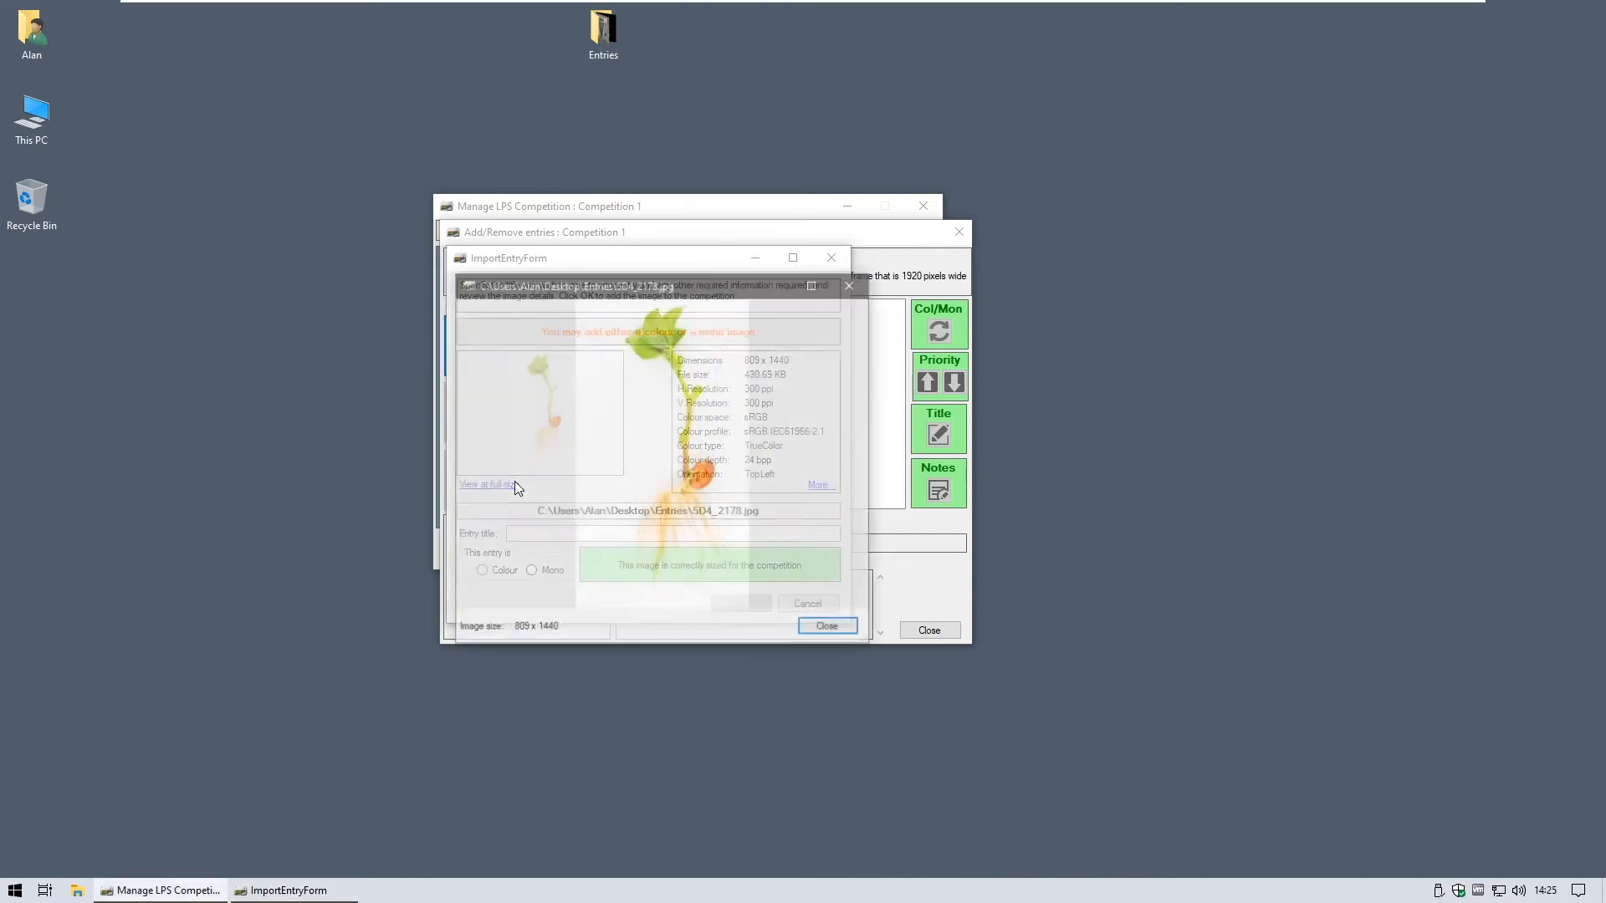
left_click_drag(869, 632, 1099, 805)
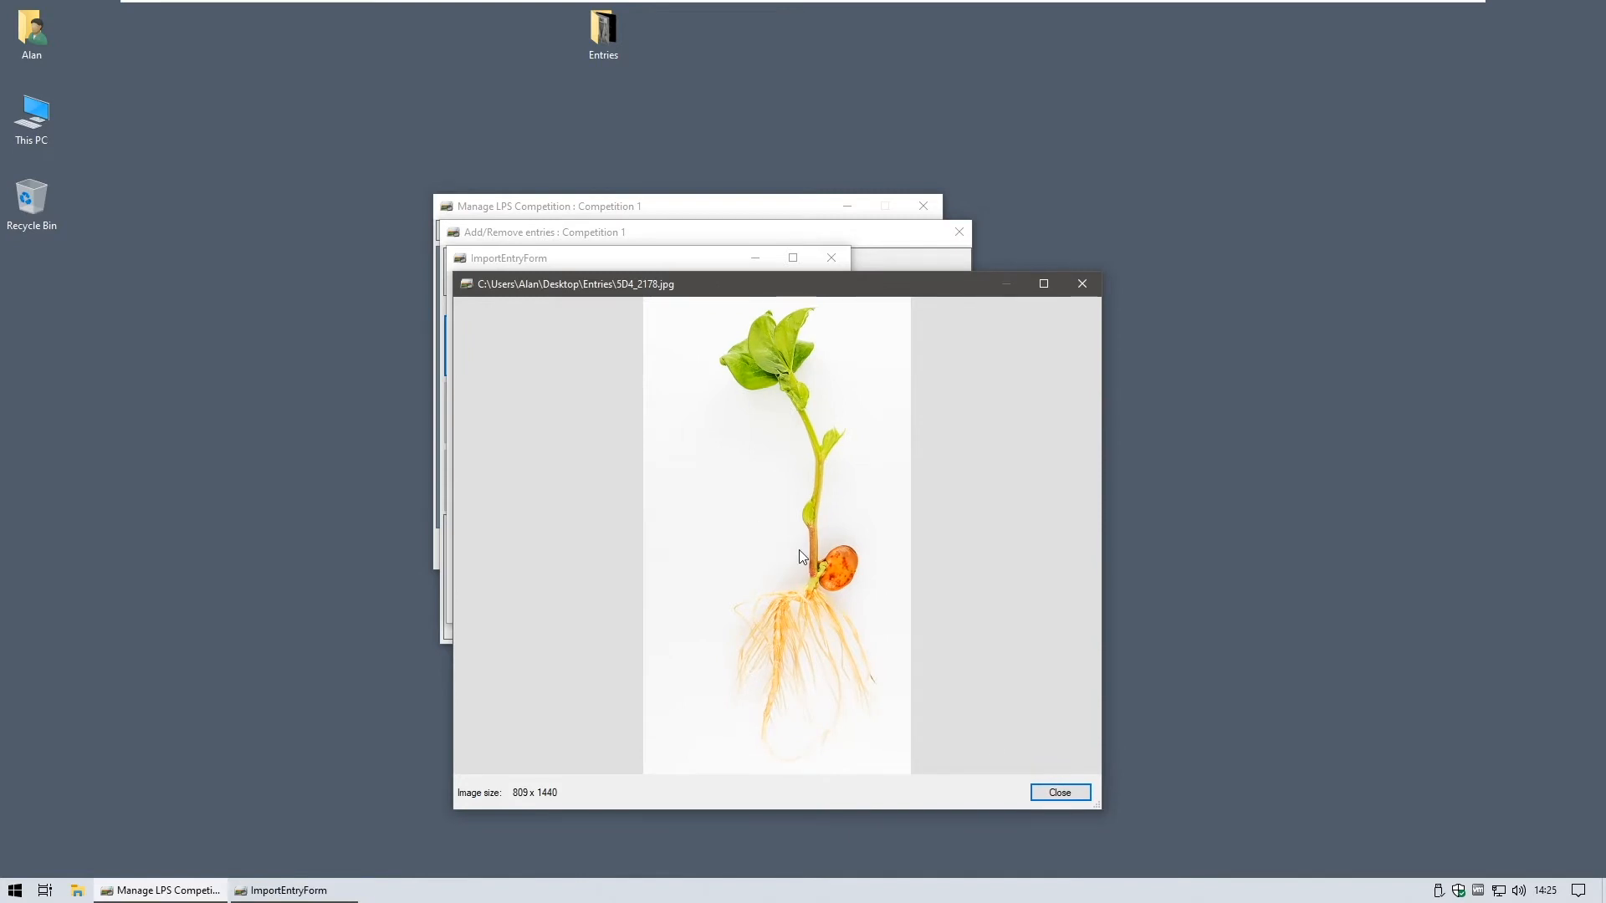
left_click(1080, 286)
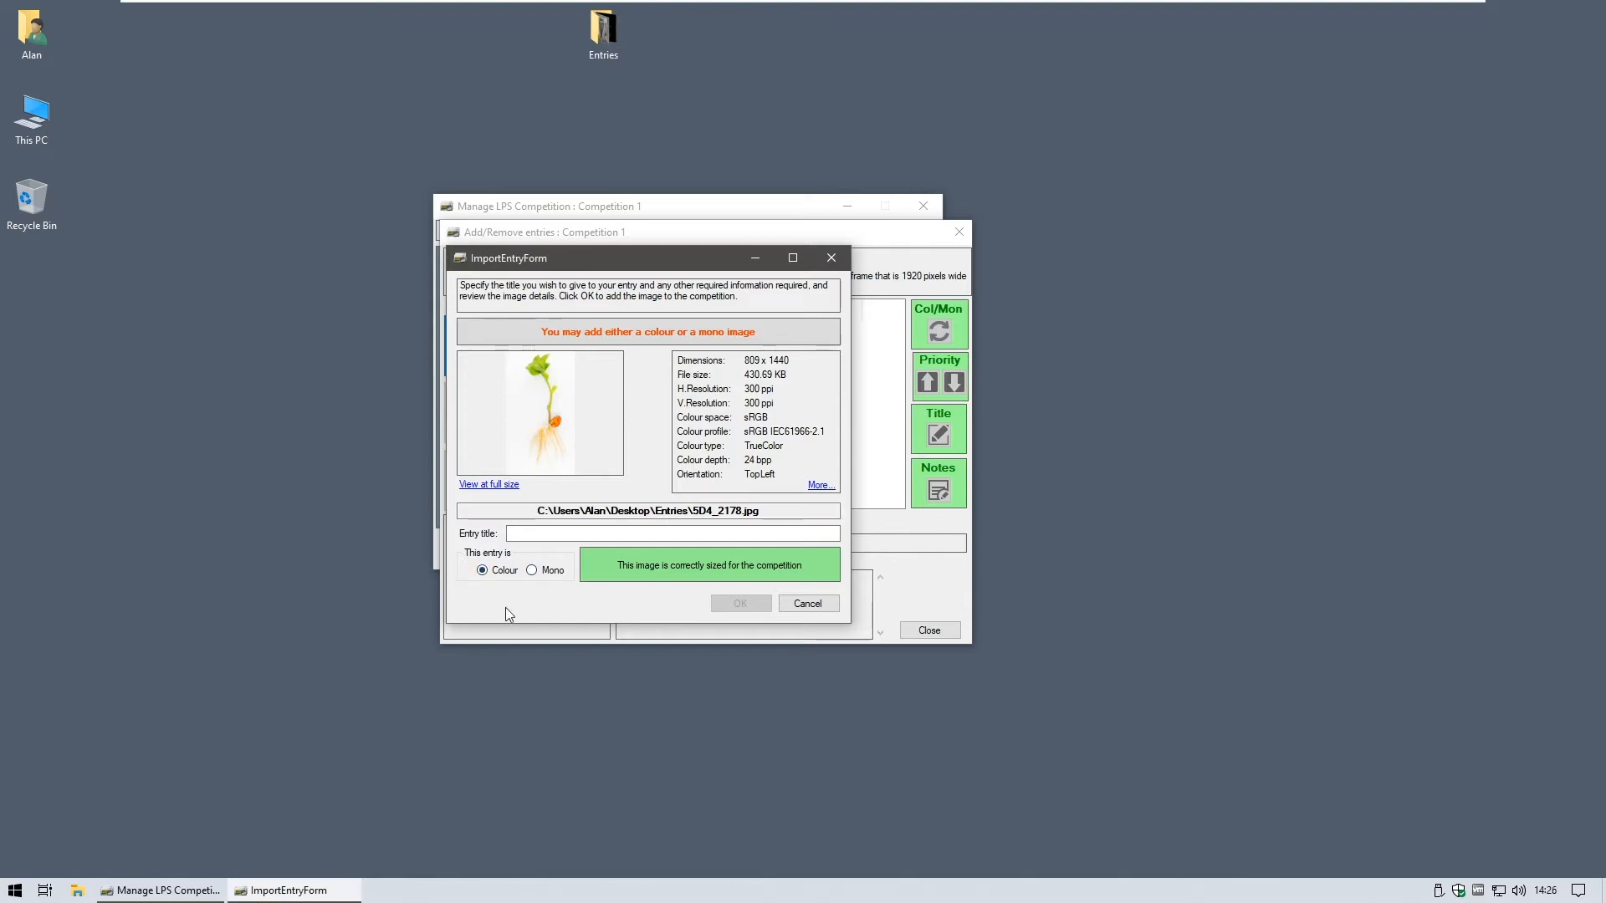
- Title the seedling entry 'Broad Bean', add it to Competition 1, and preview its image
left_click(586, 534)
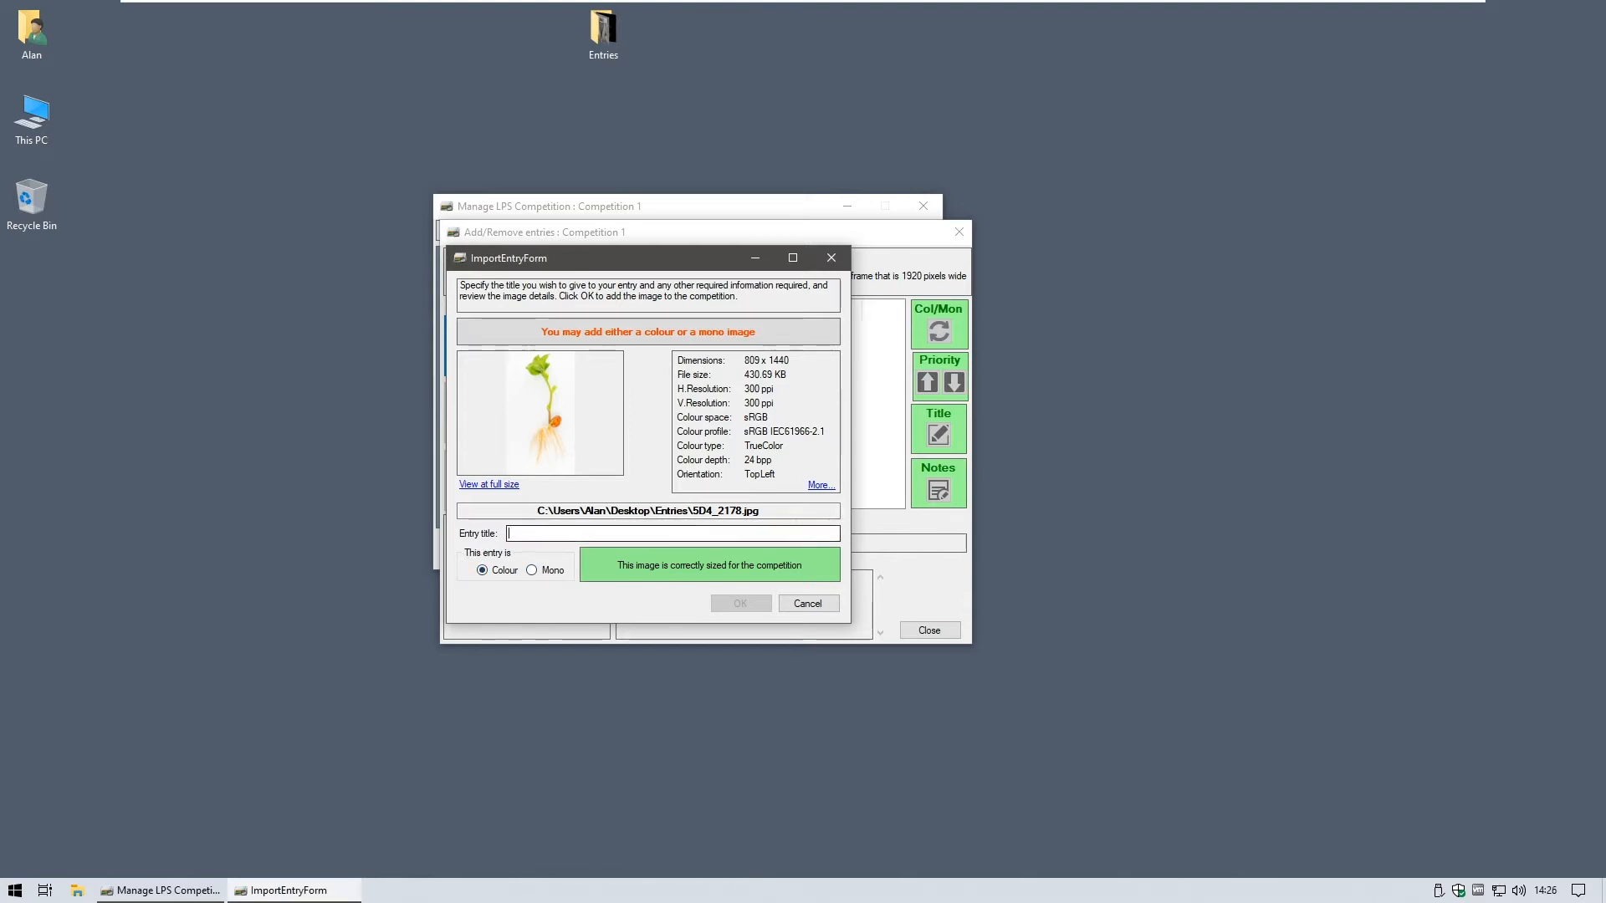
type("Broad Bean")
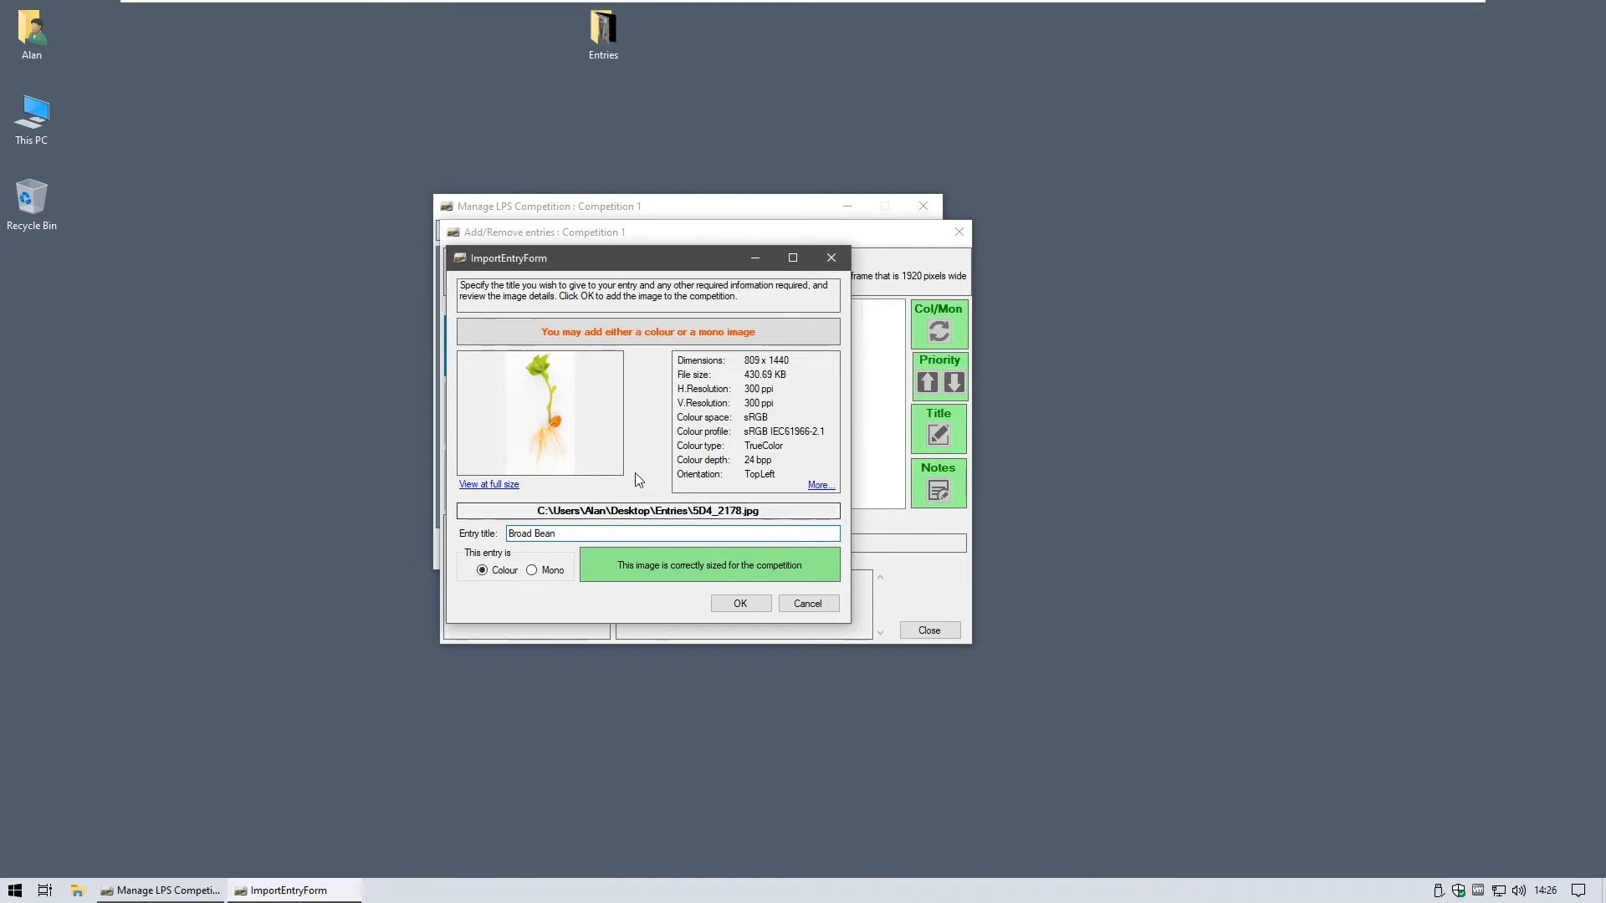
left_click(727, 603)
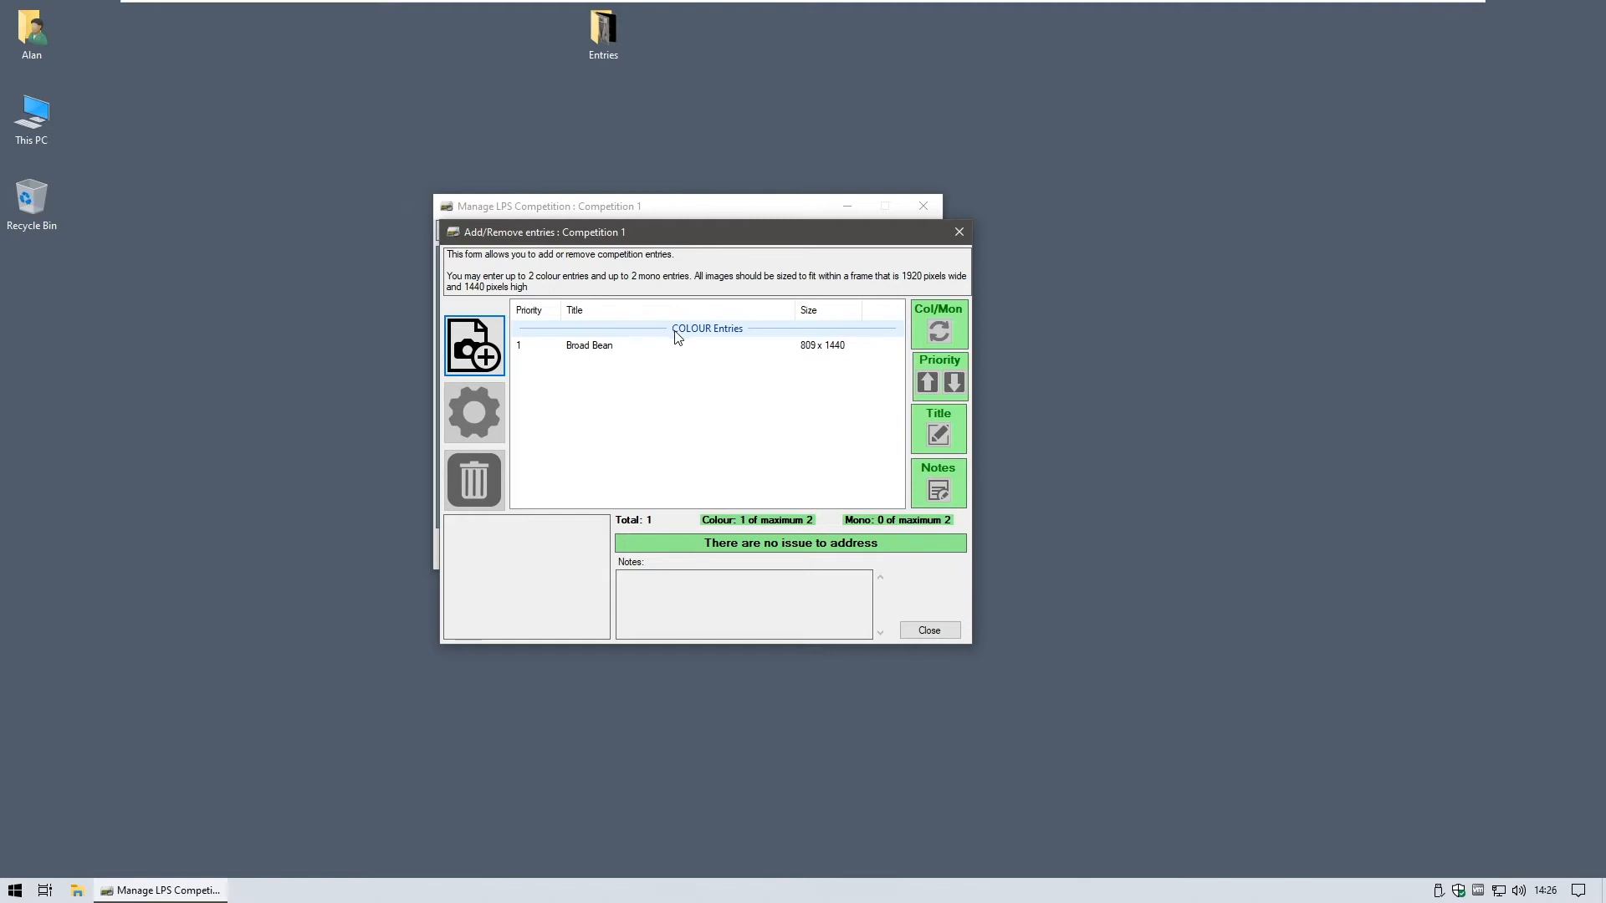
left_click(590, 354)
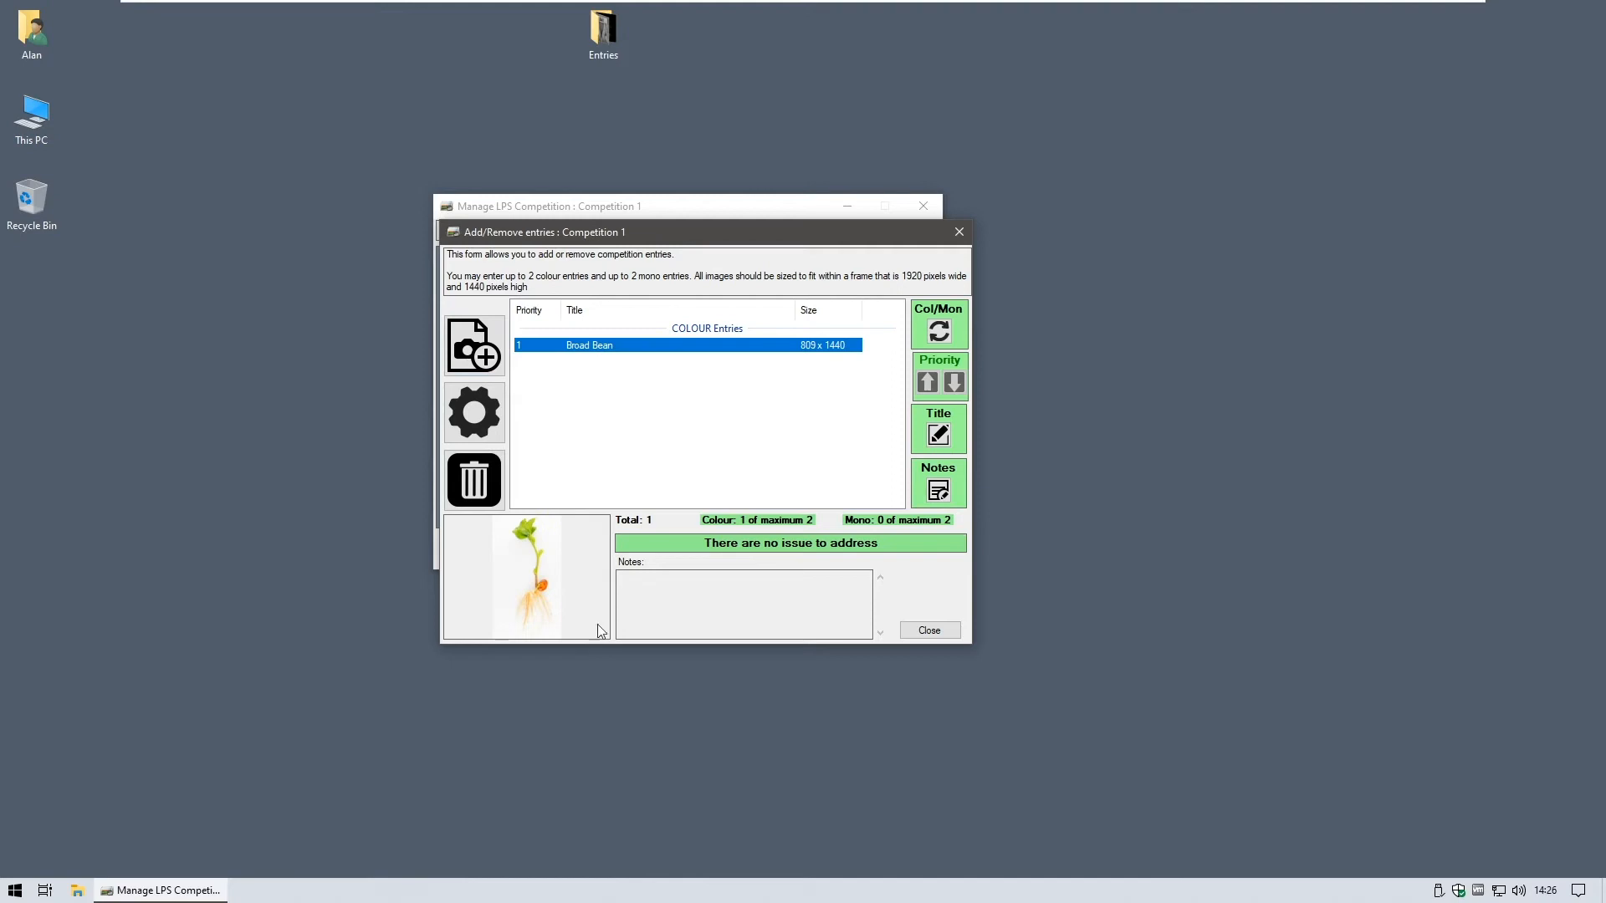
left_click(460, 359)
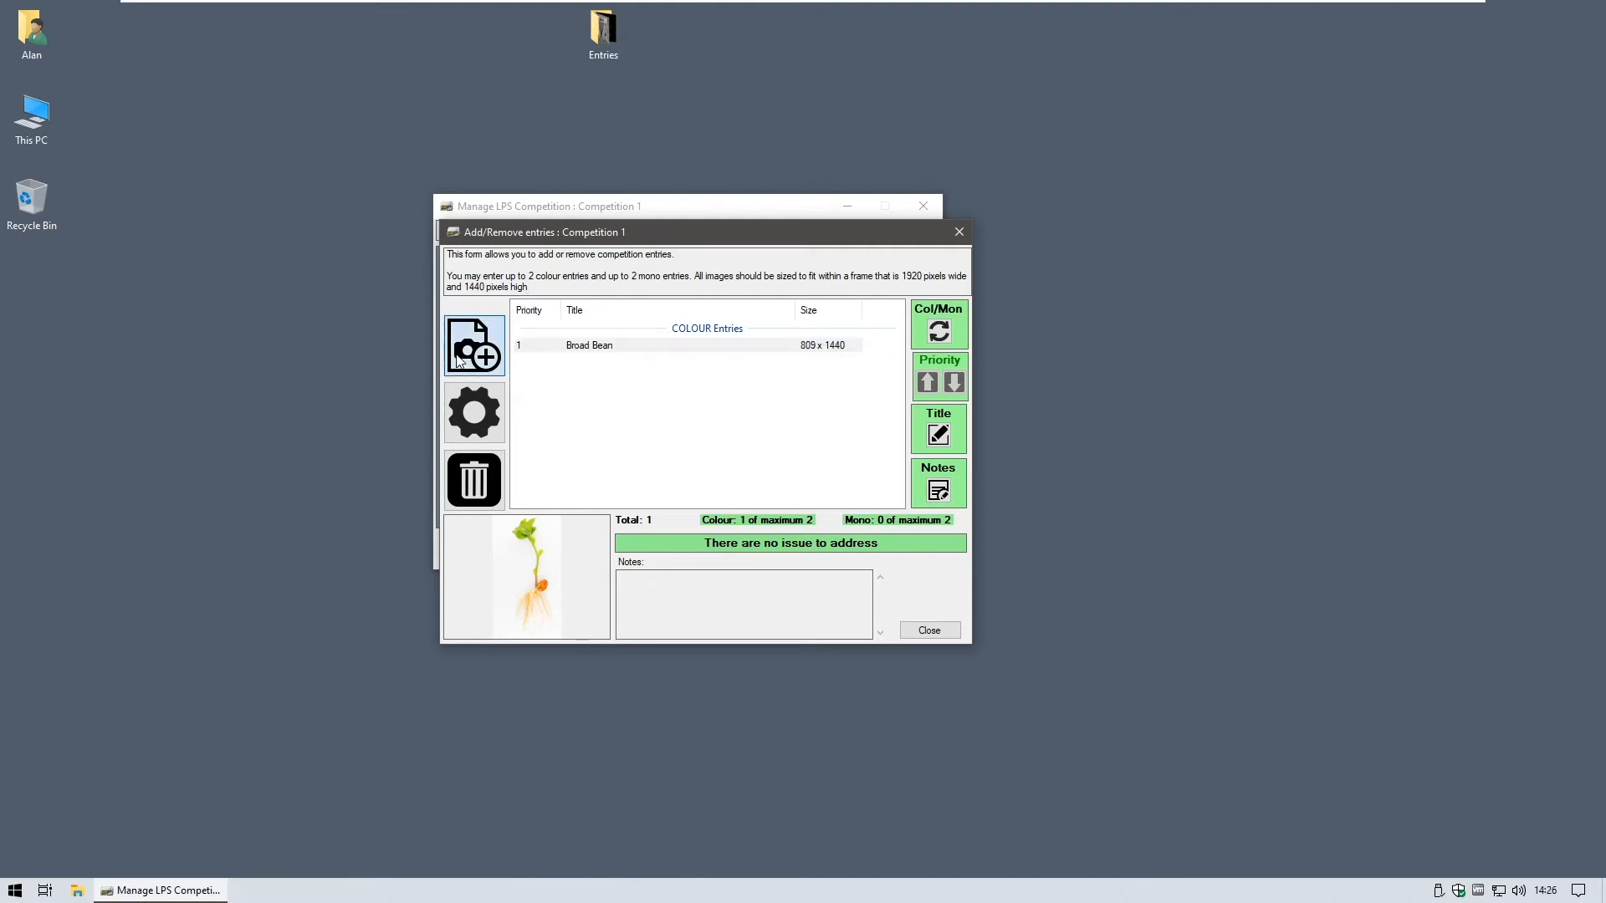
- Import 5D4_2392-2393 as the second colour entry titled 'Banana' (1440 x 1440)
left_click(931, 373)
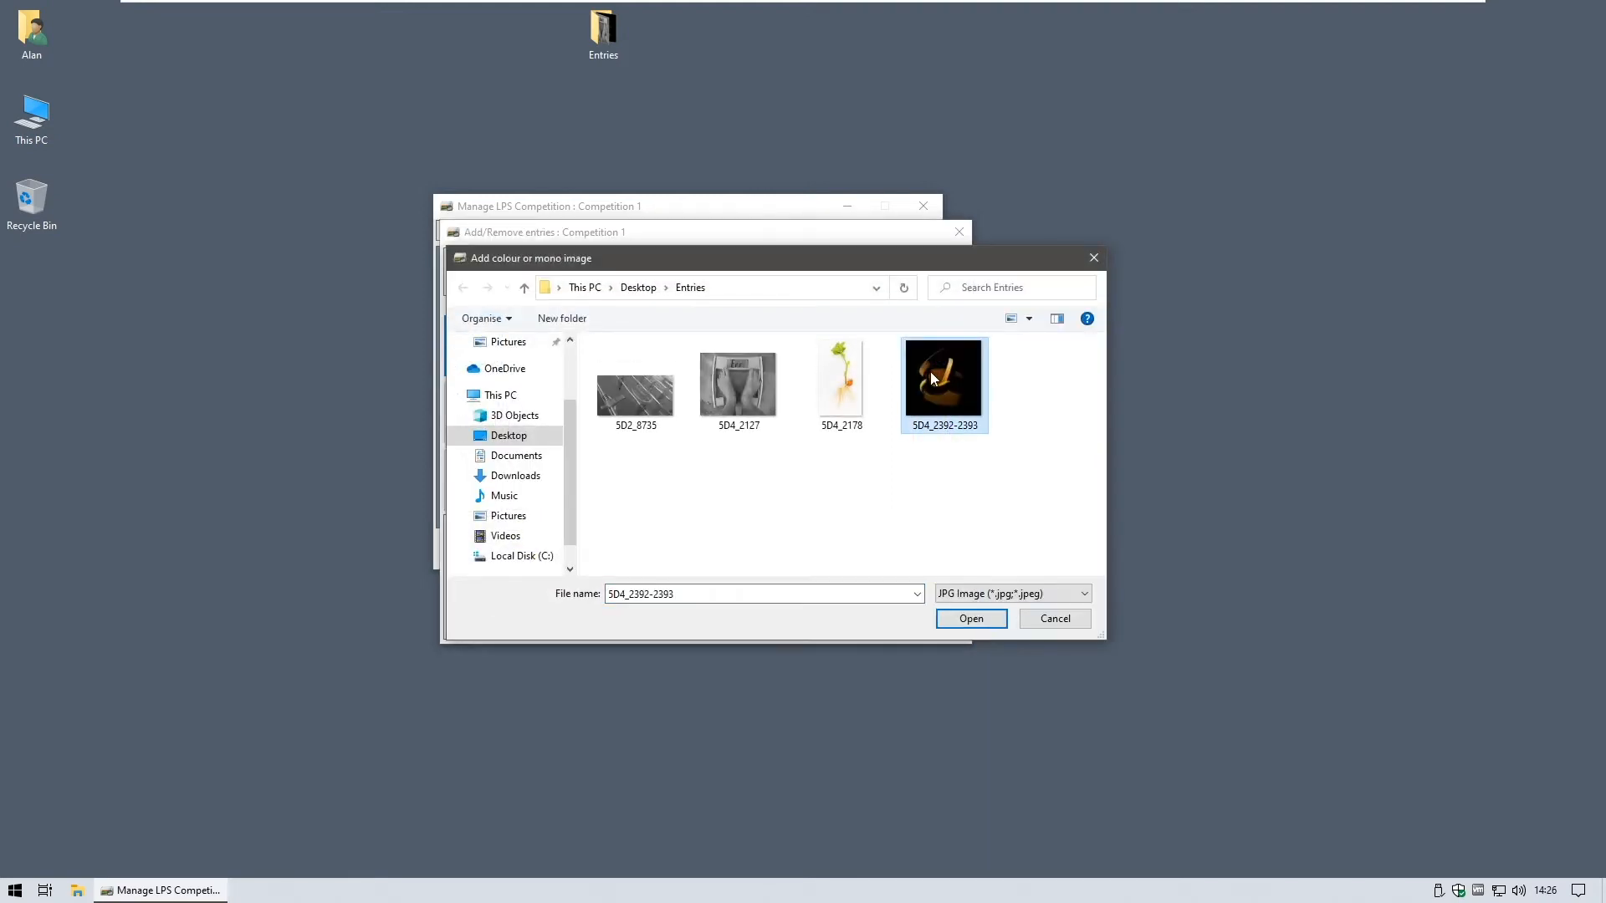
left_click(970, 619)
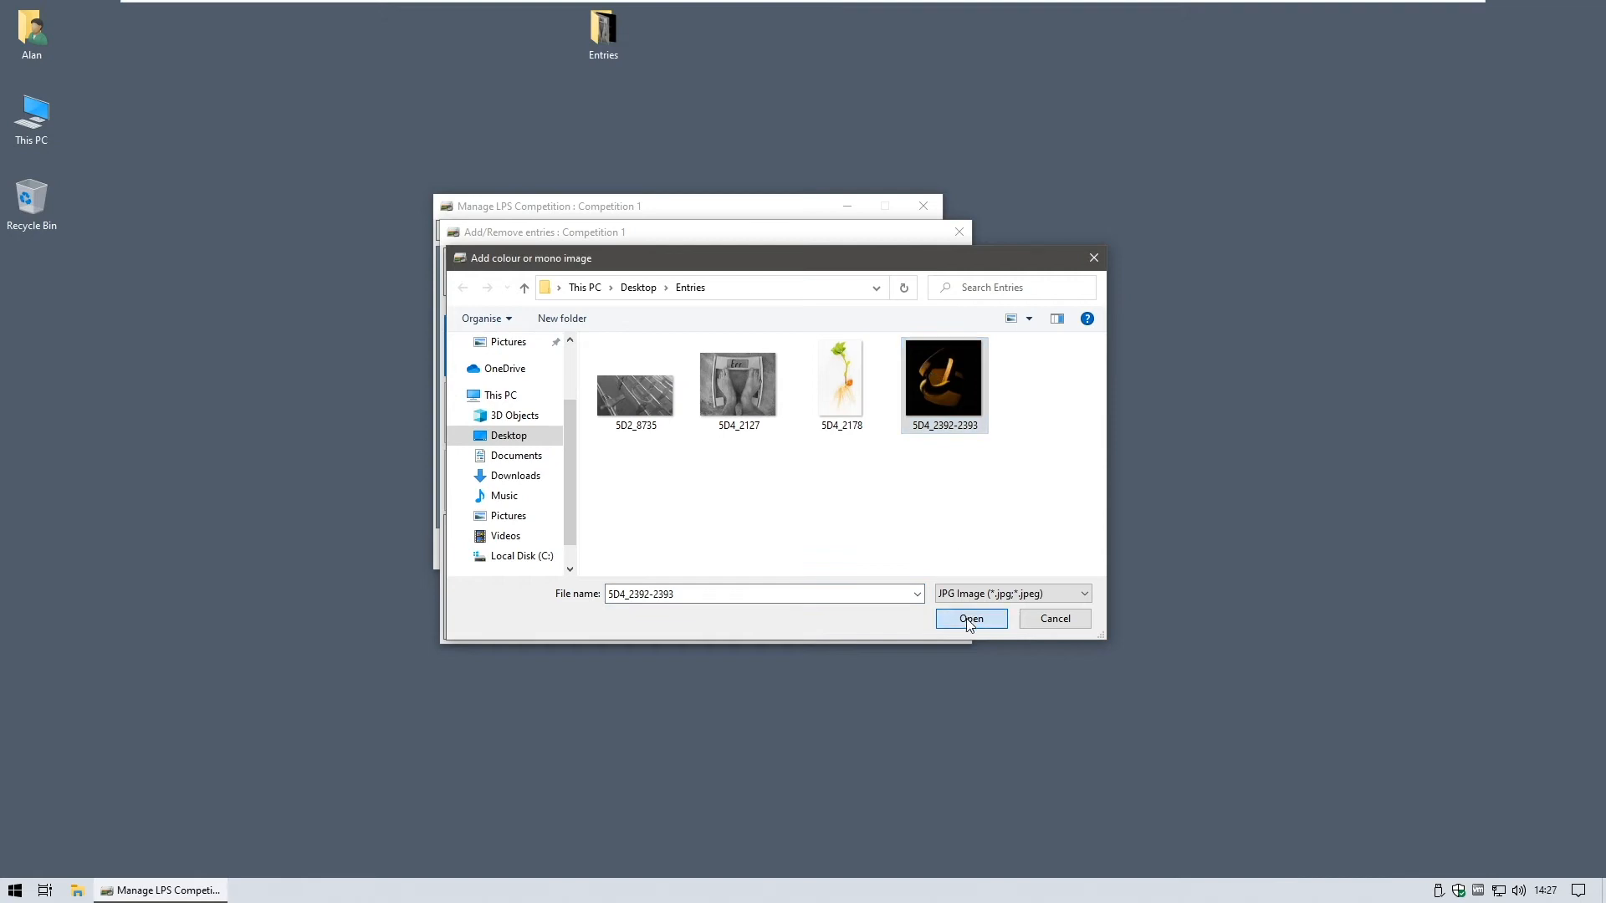
type("Banana")
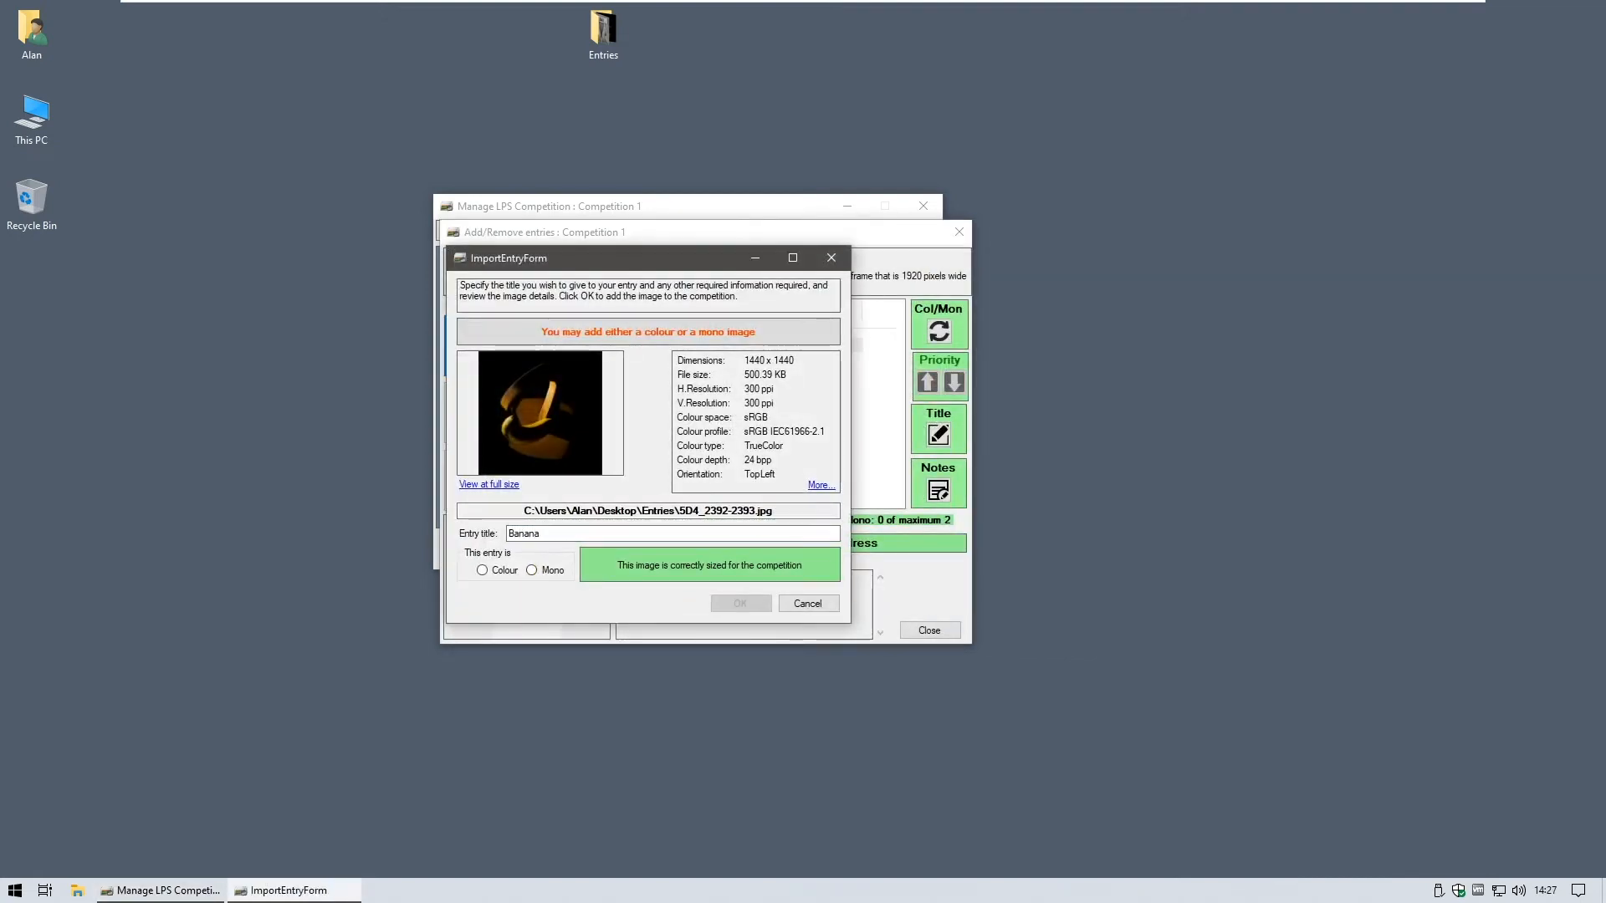
left_click(499, 574)
left_click(740, 603)
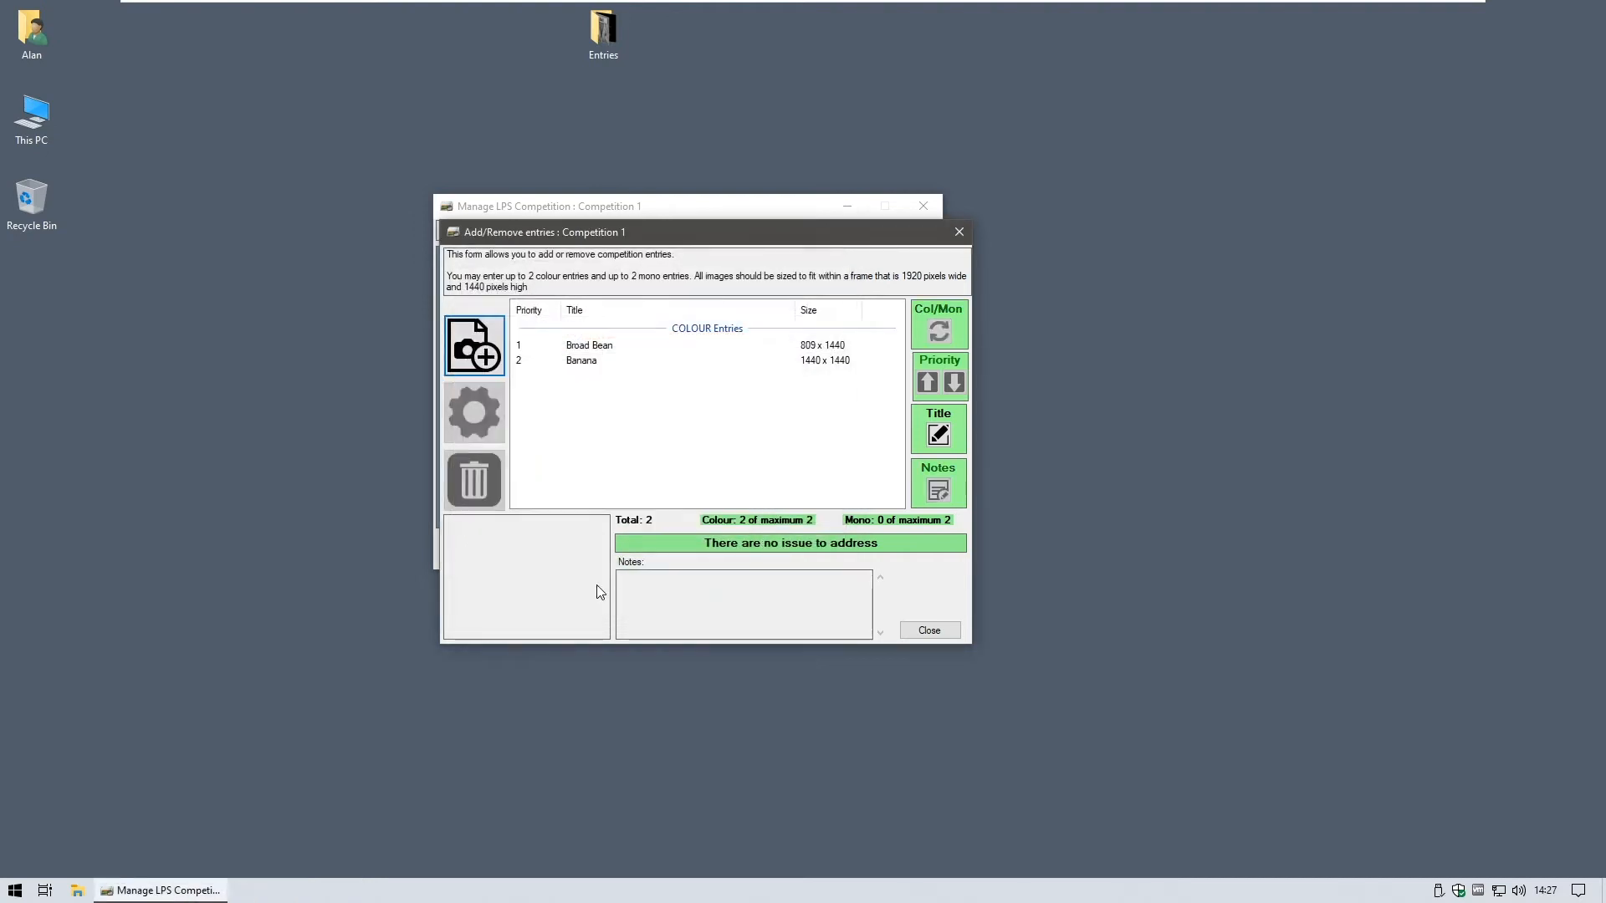
left_click(570, 374)
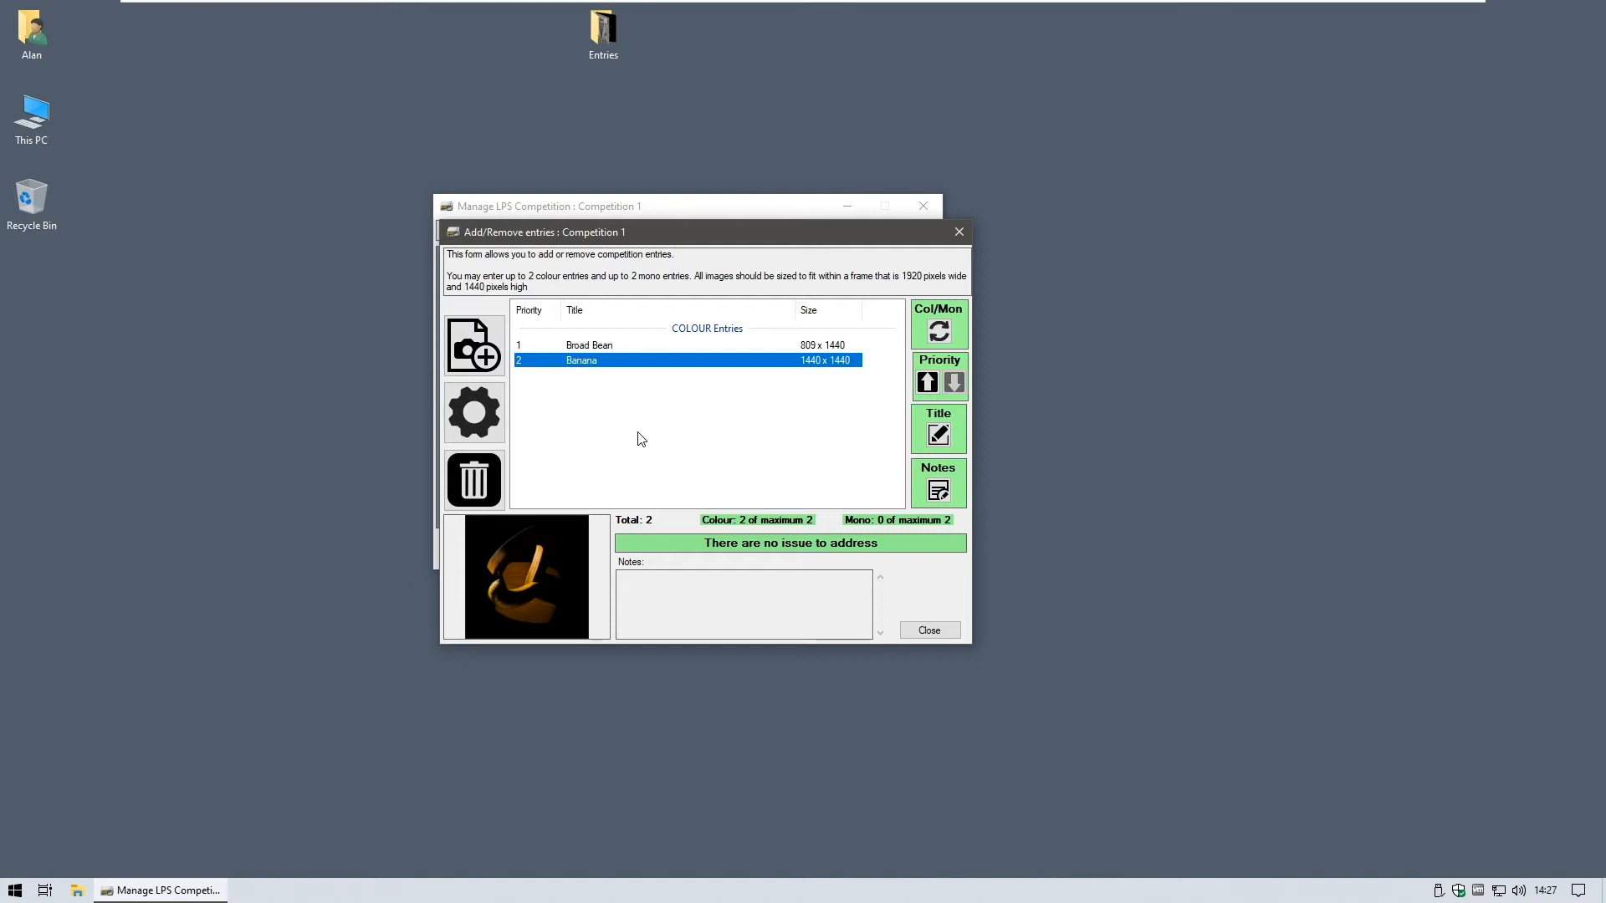
- Import the 5D4_2127 scales photo as a mono entry and title it 'Feet'
left_click(474, 346)
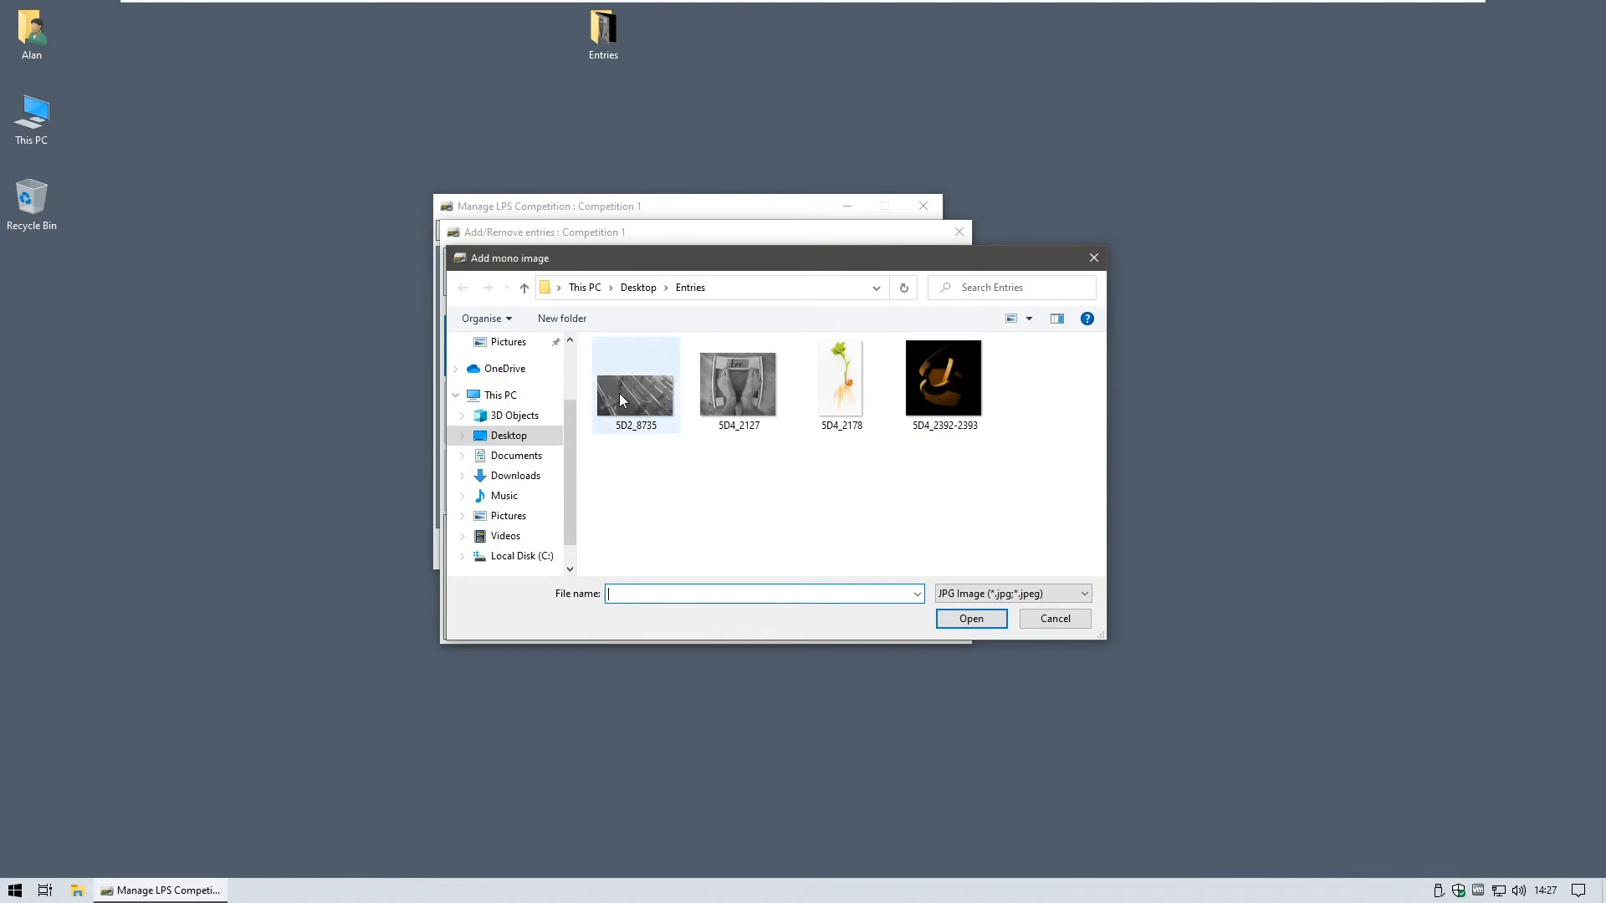
left_click(745, 396)
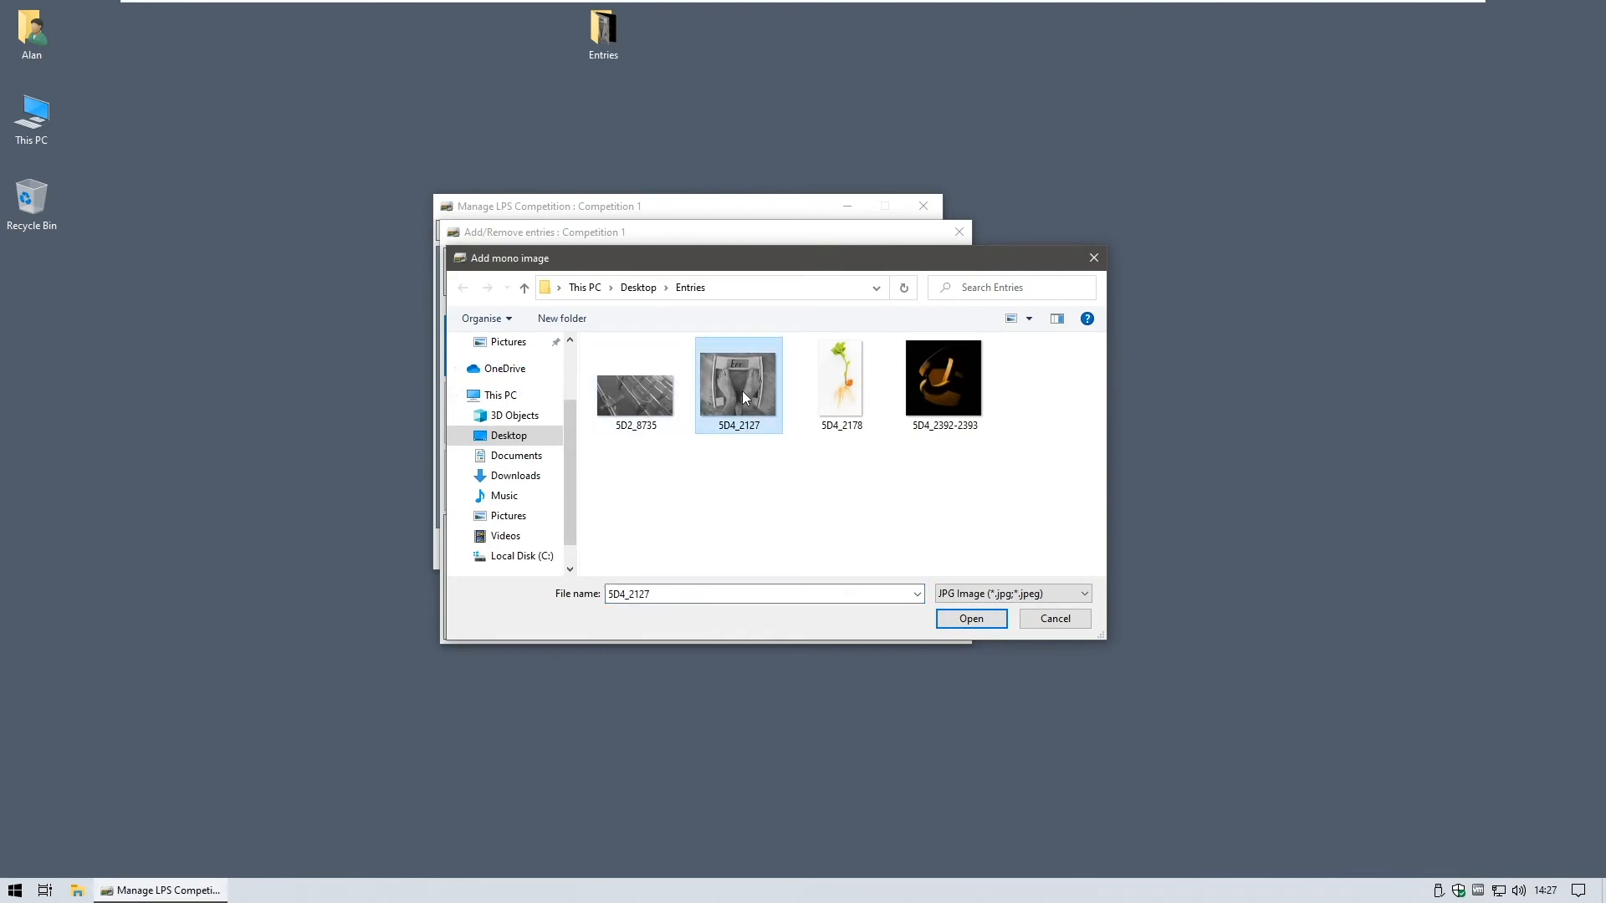
left_click(973, 622)
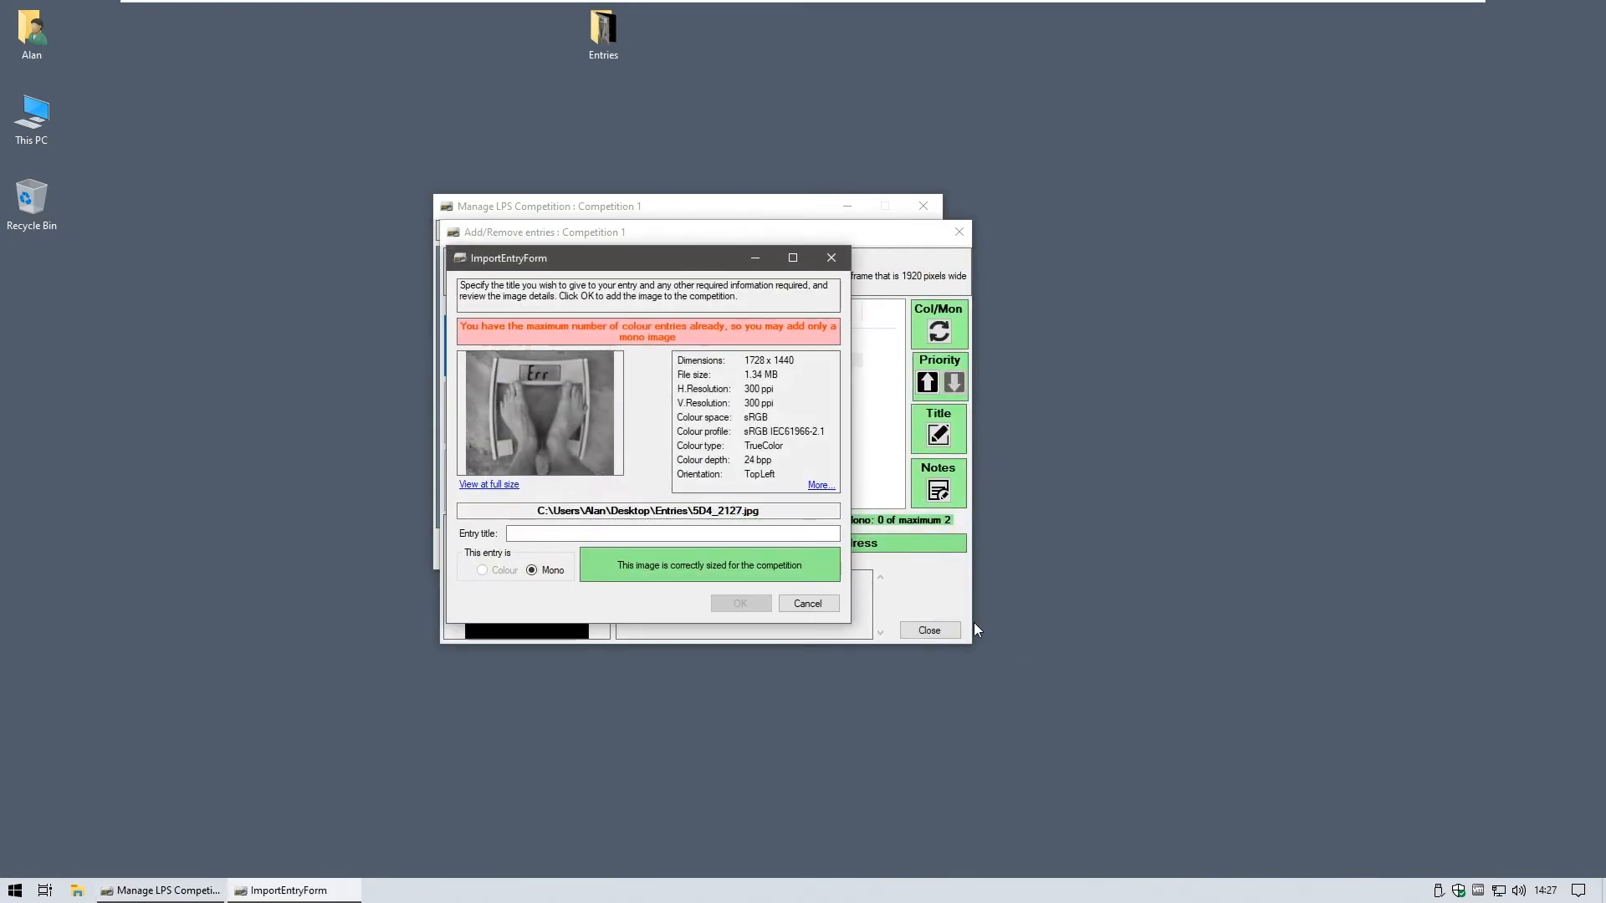
left_click(592, 534)
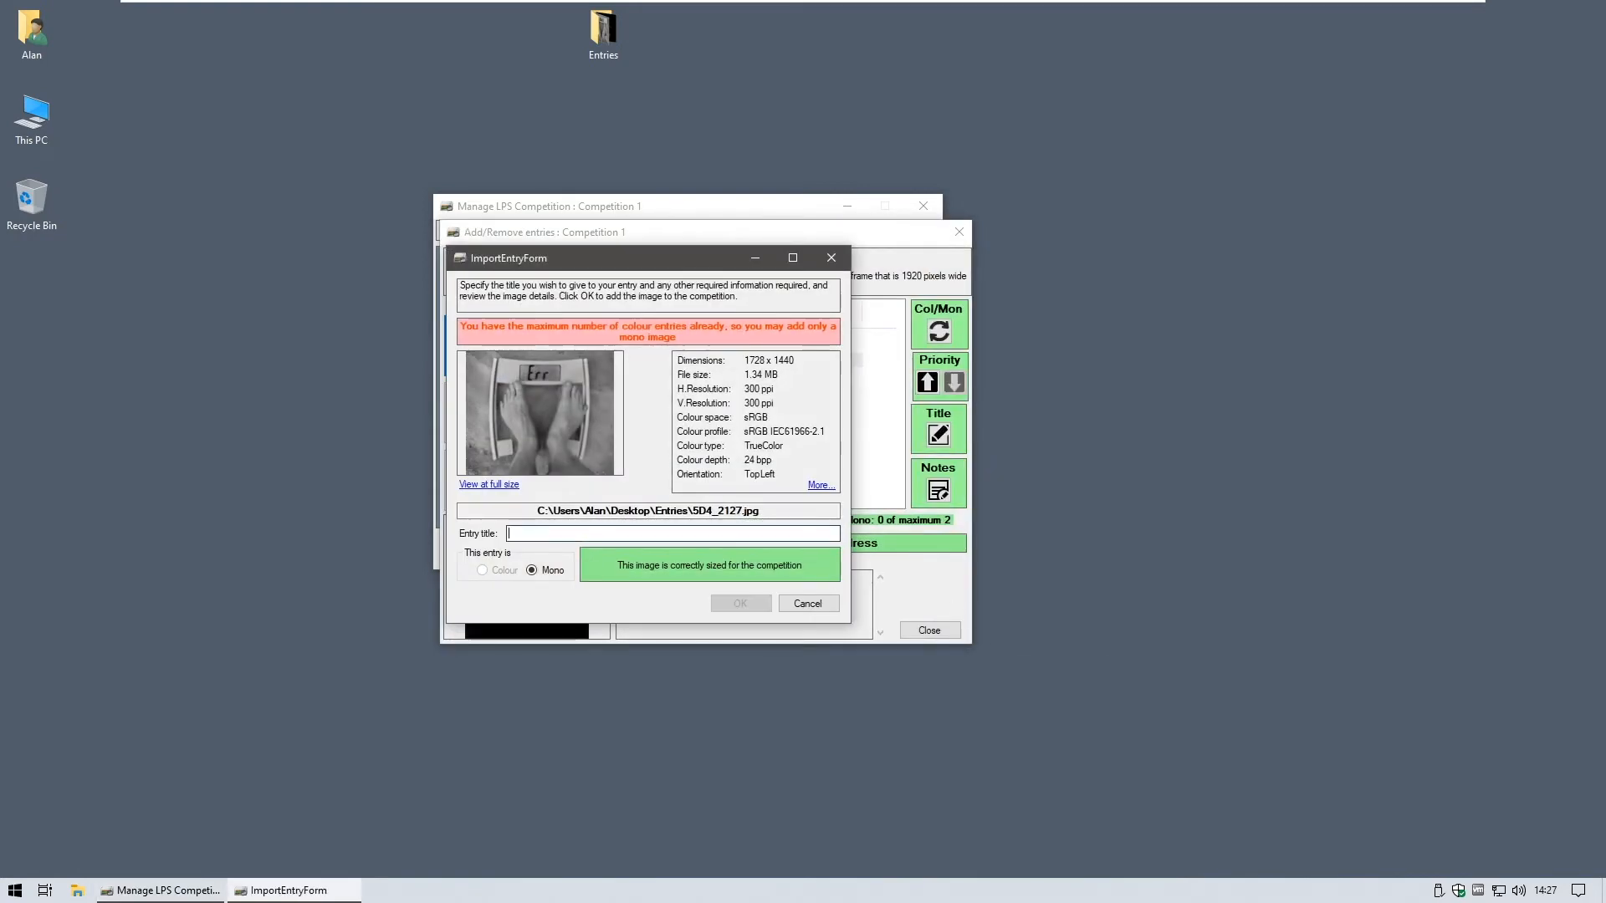
type("Fe")
- Add 'Feet' as the first mono entry, then load 5D2_8735.jpg (2048 x 1081), which needs resizing
left_click(739, 608)
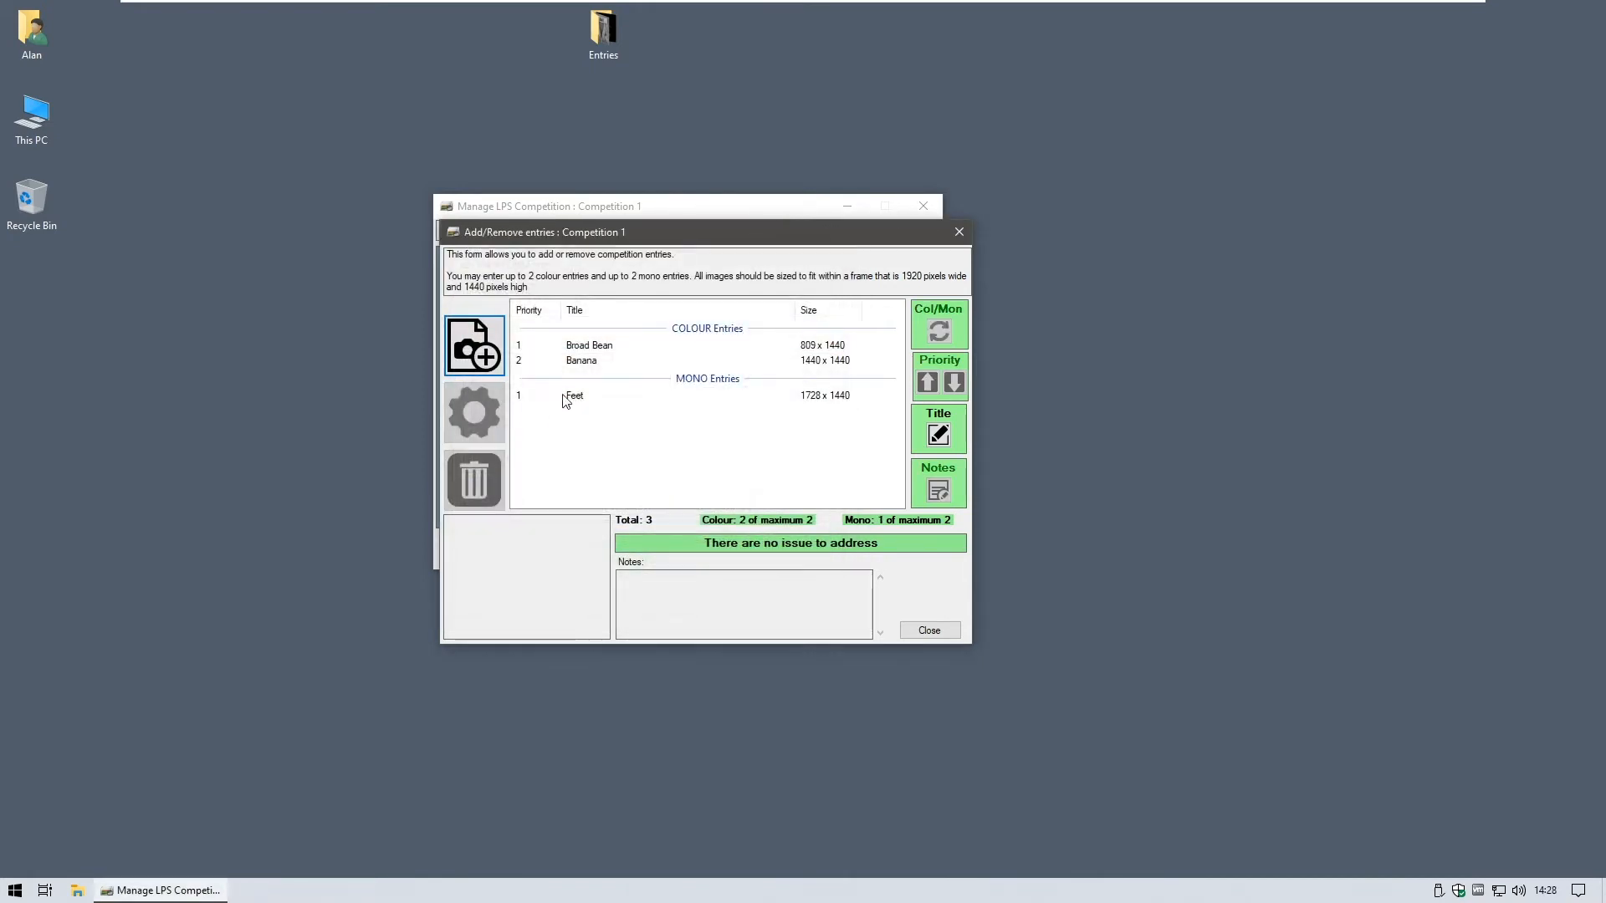
left_click(565, 399)
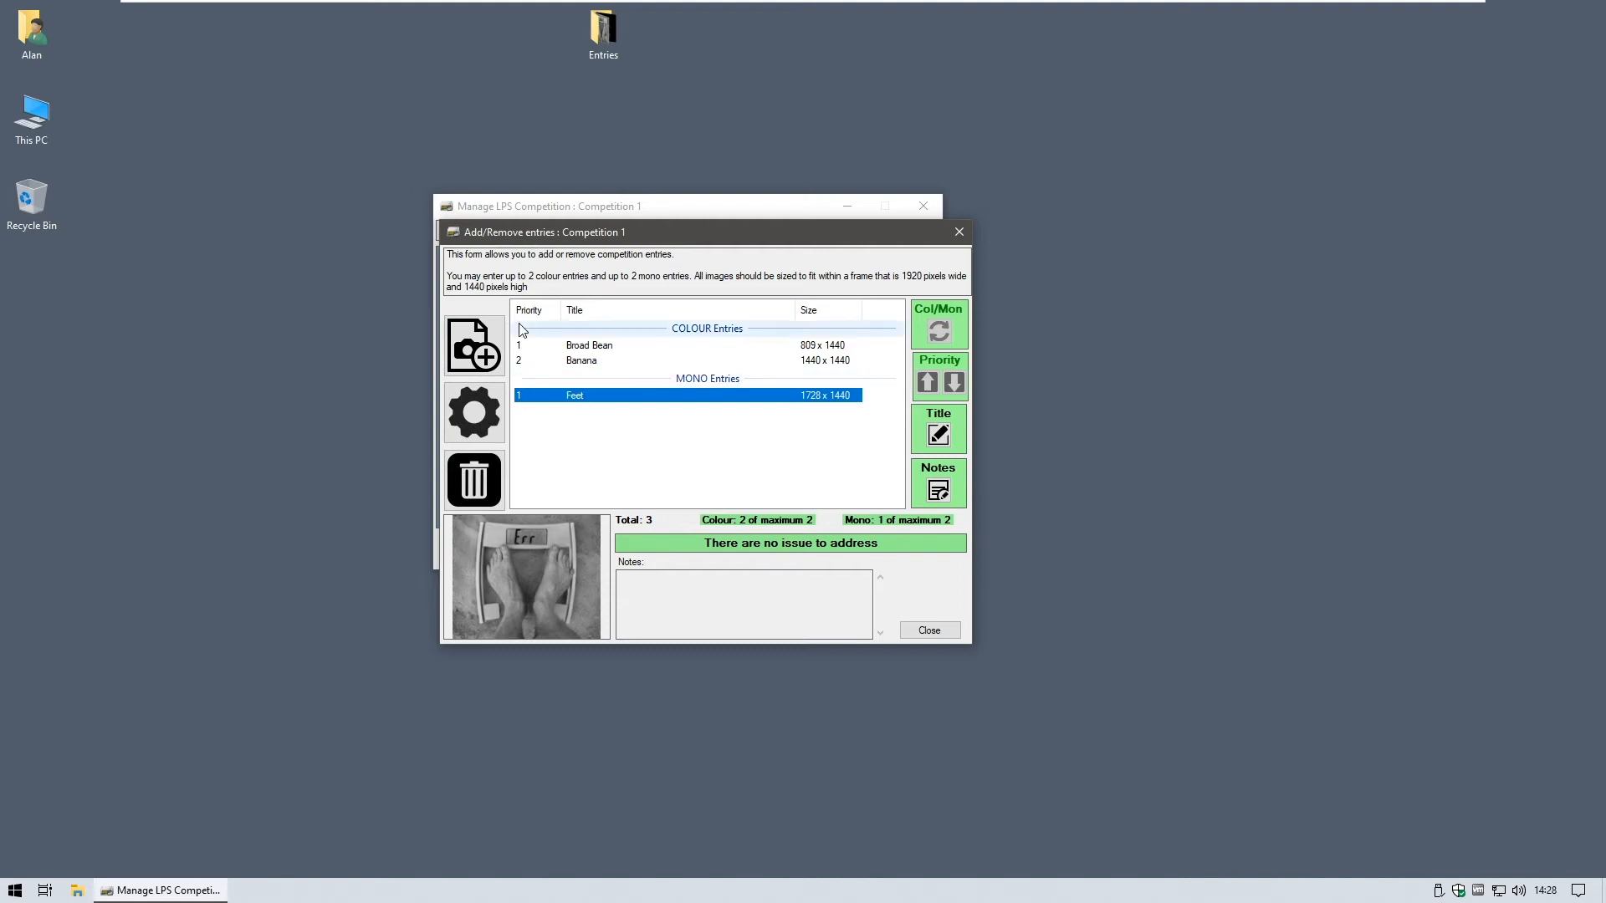
left_click(473, 345)
left_click(654, 400)
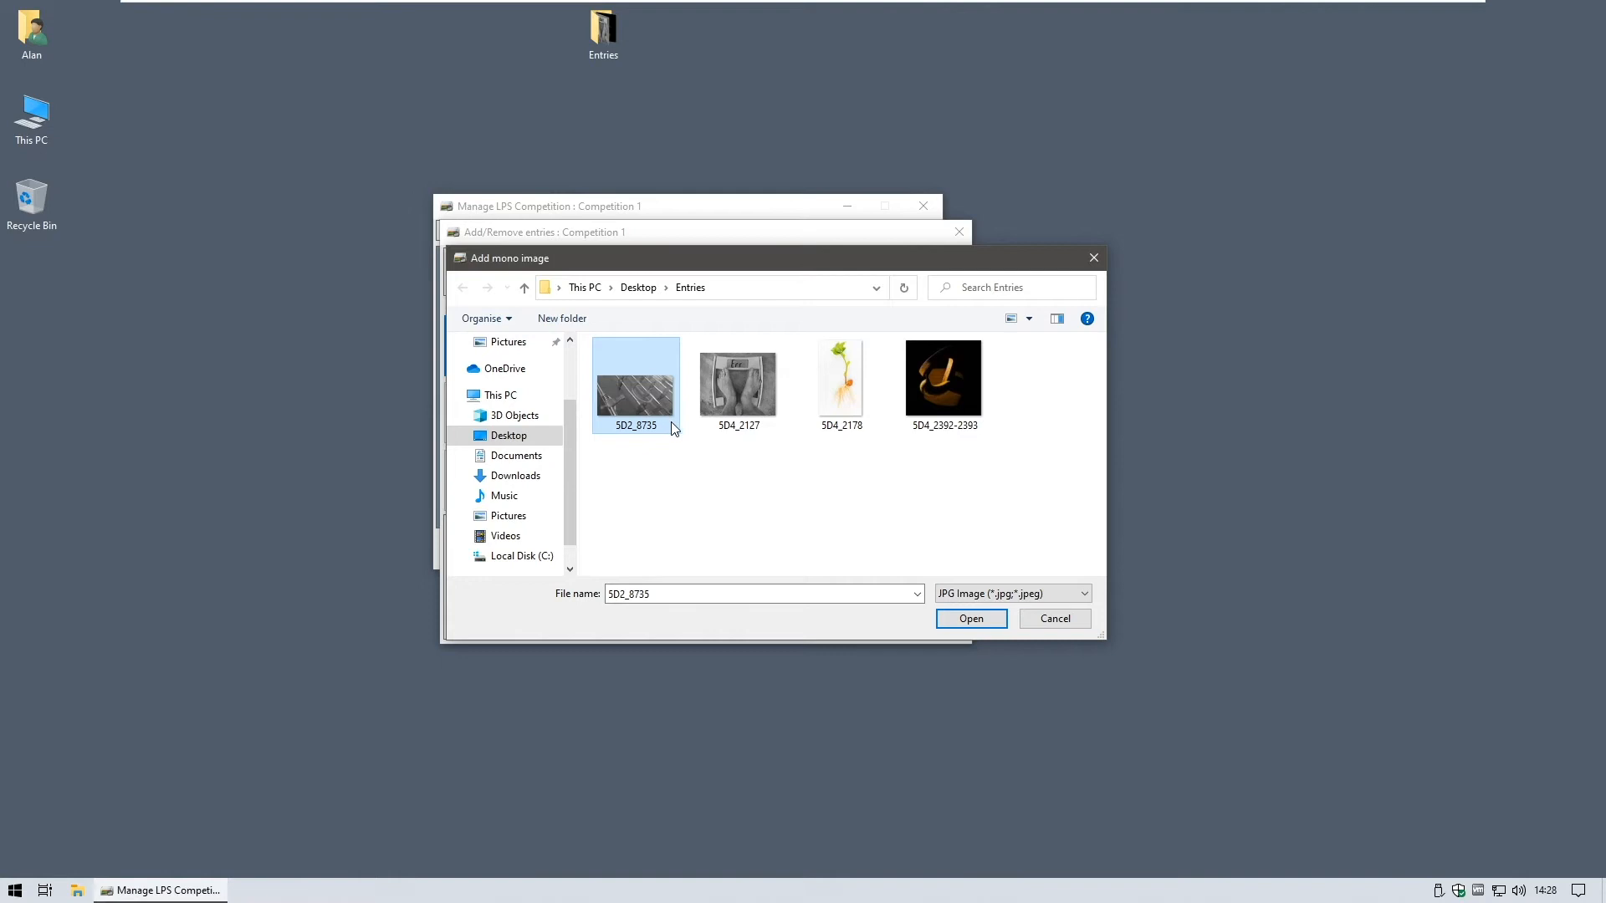
left_click(955, 617)
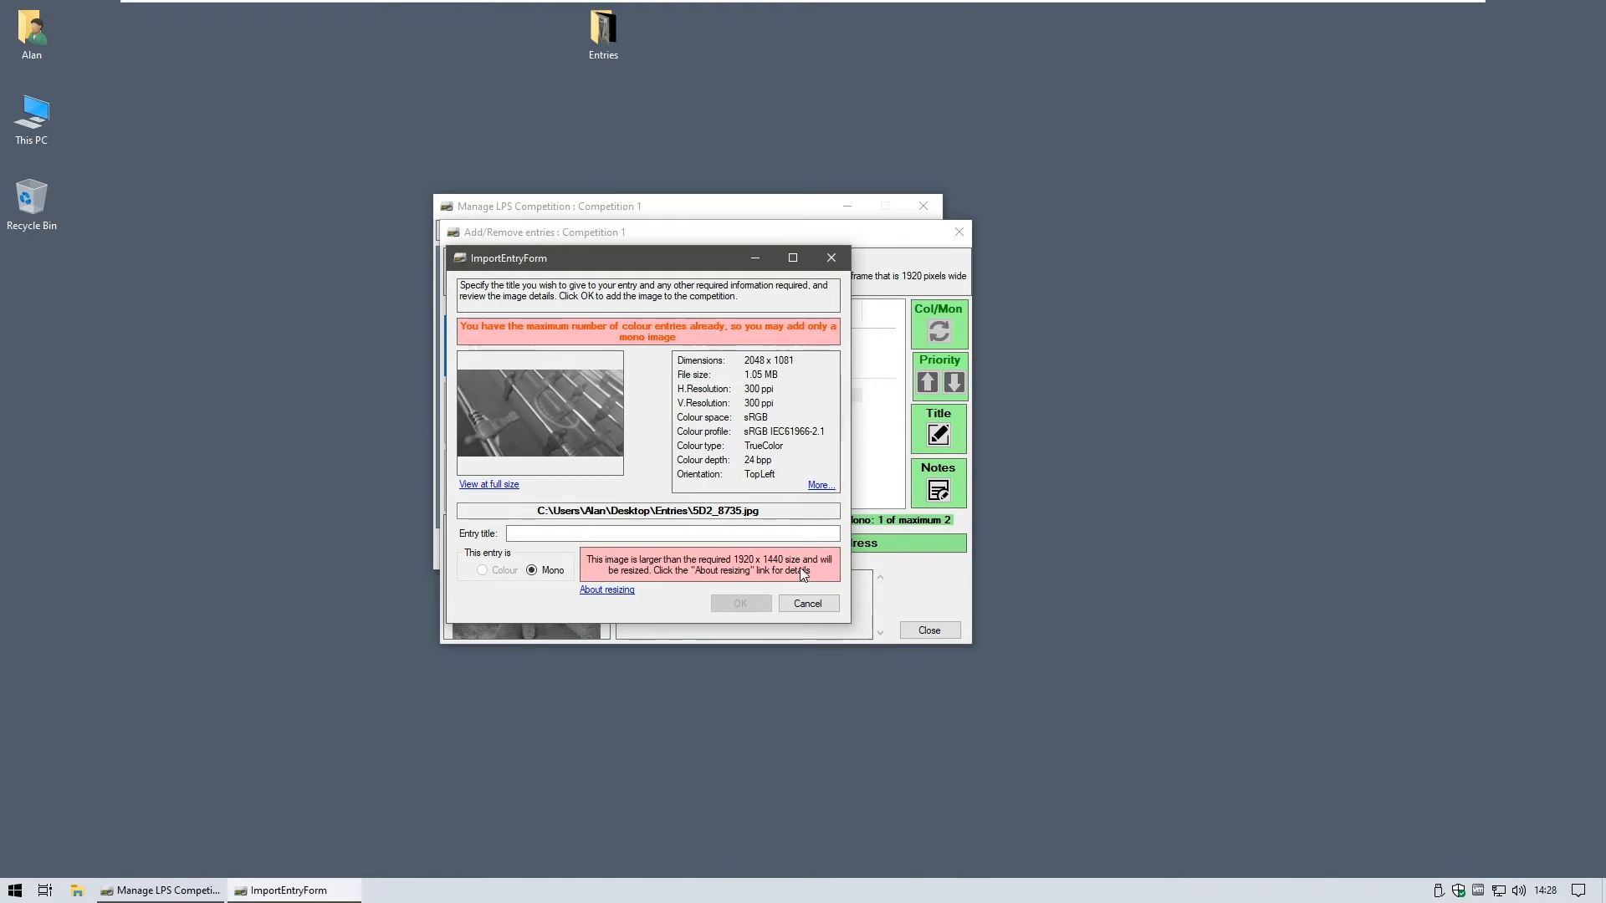
left_click(608, 591)
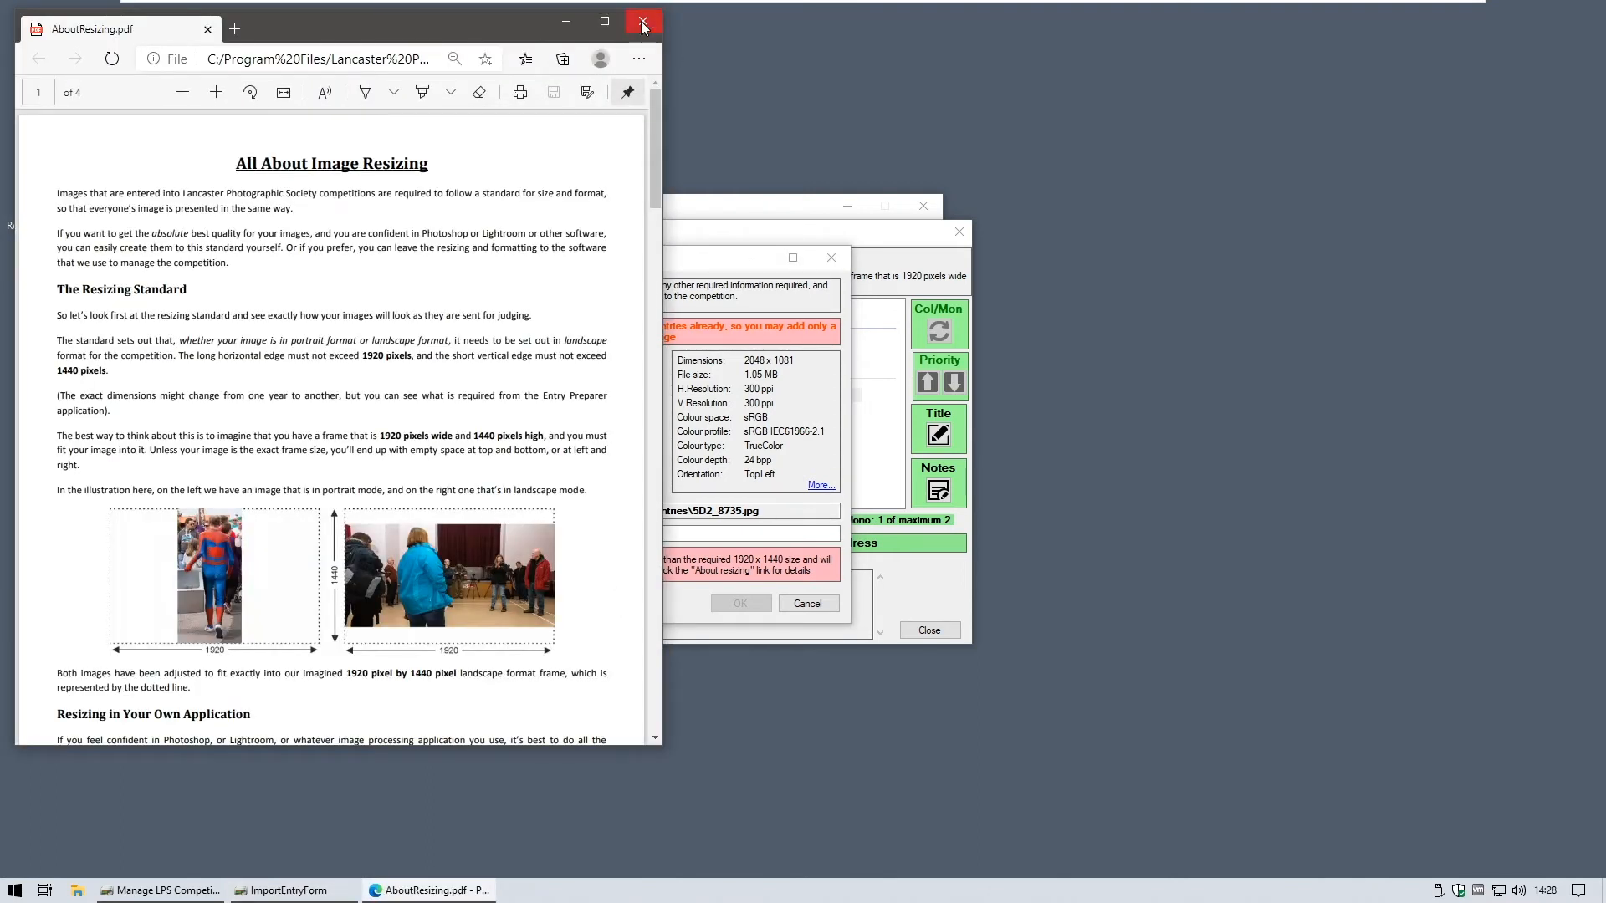
left_click(643, 23)
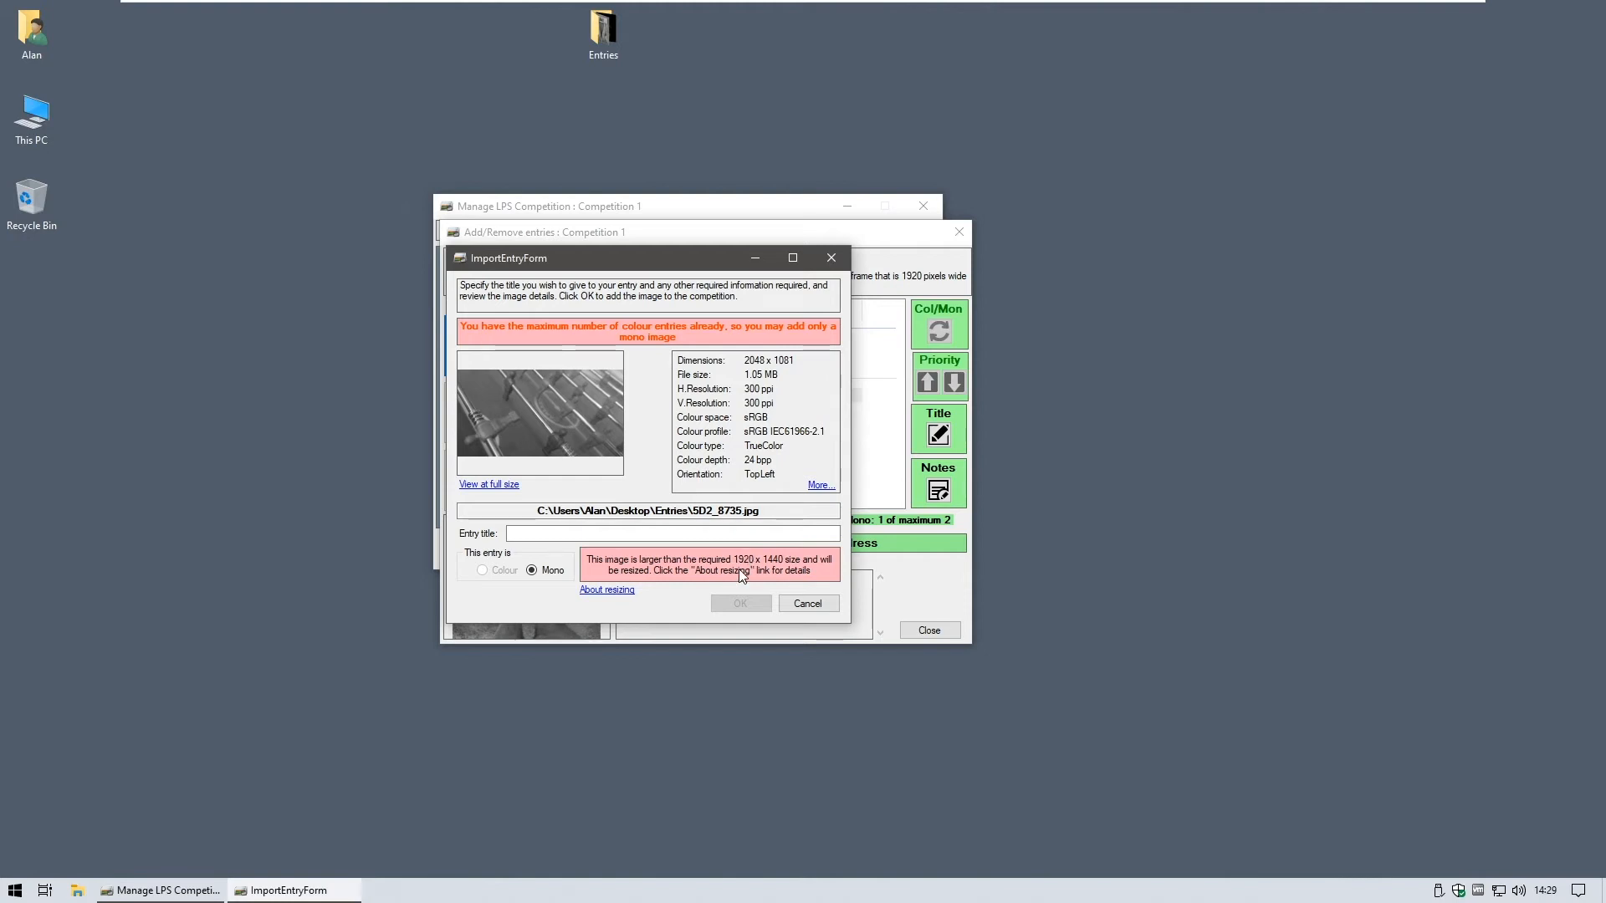
left_click(512, 534)
- Add 'Pinball' as mono entry 2, then preview the Pinball, Feet, Banana and Broad Bean images
type("Pinball")
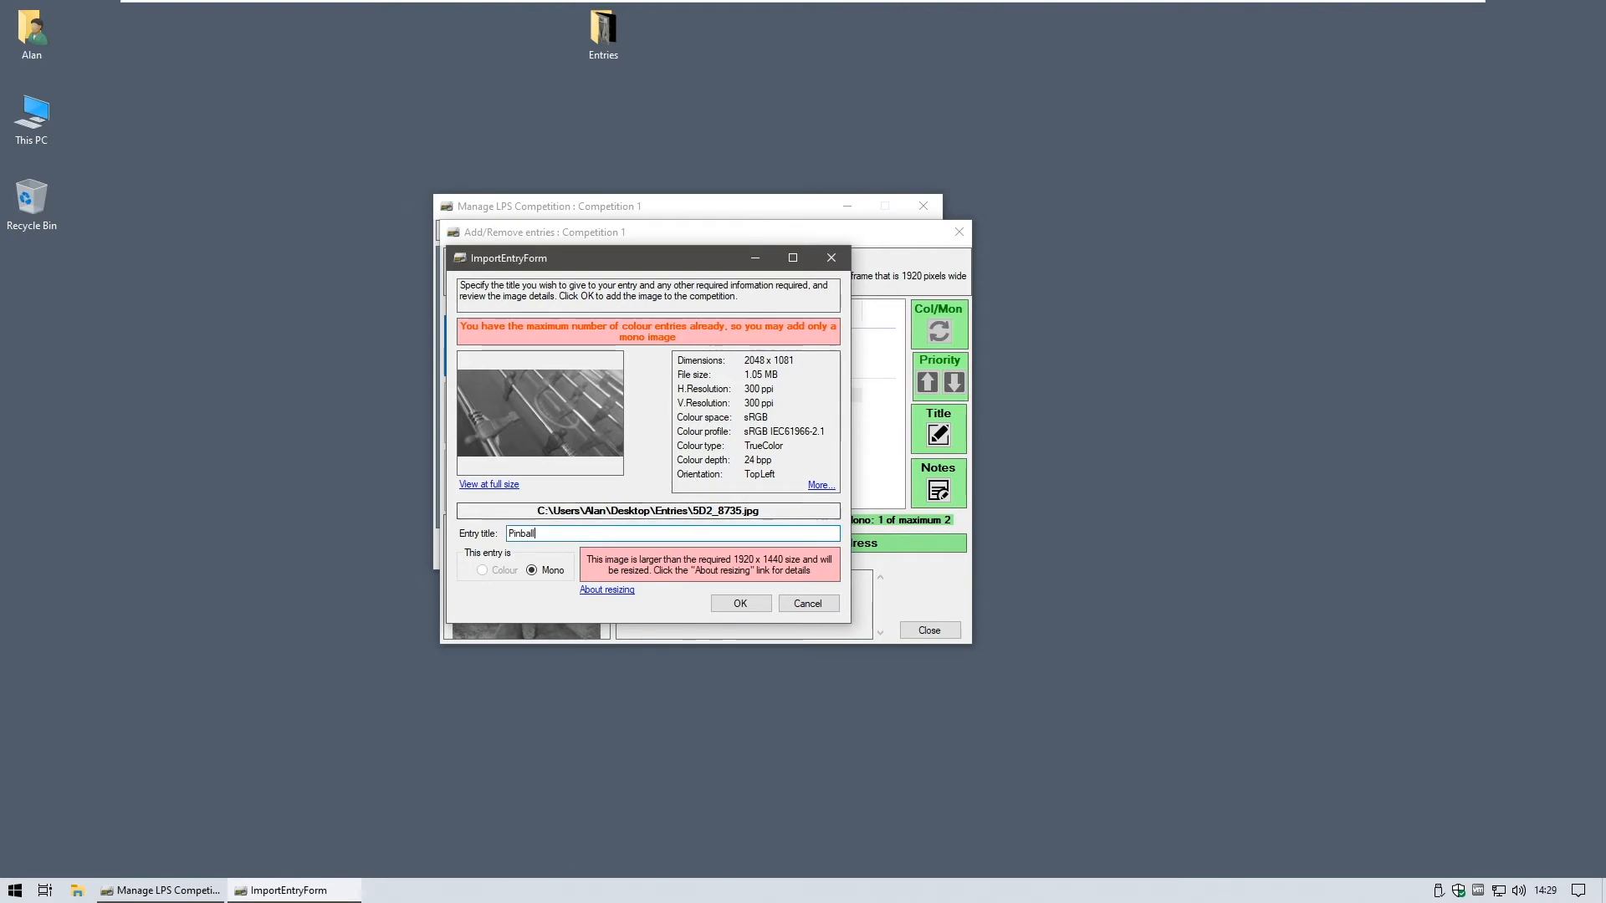
left_click(740, 604)
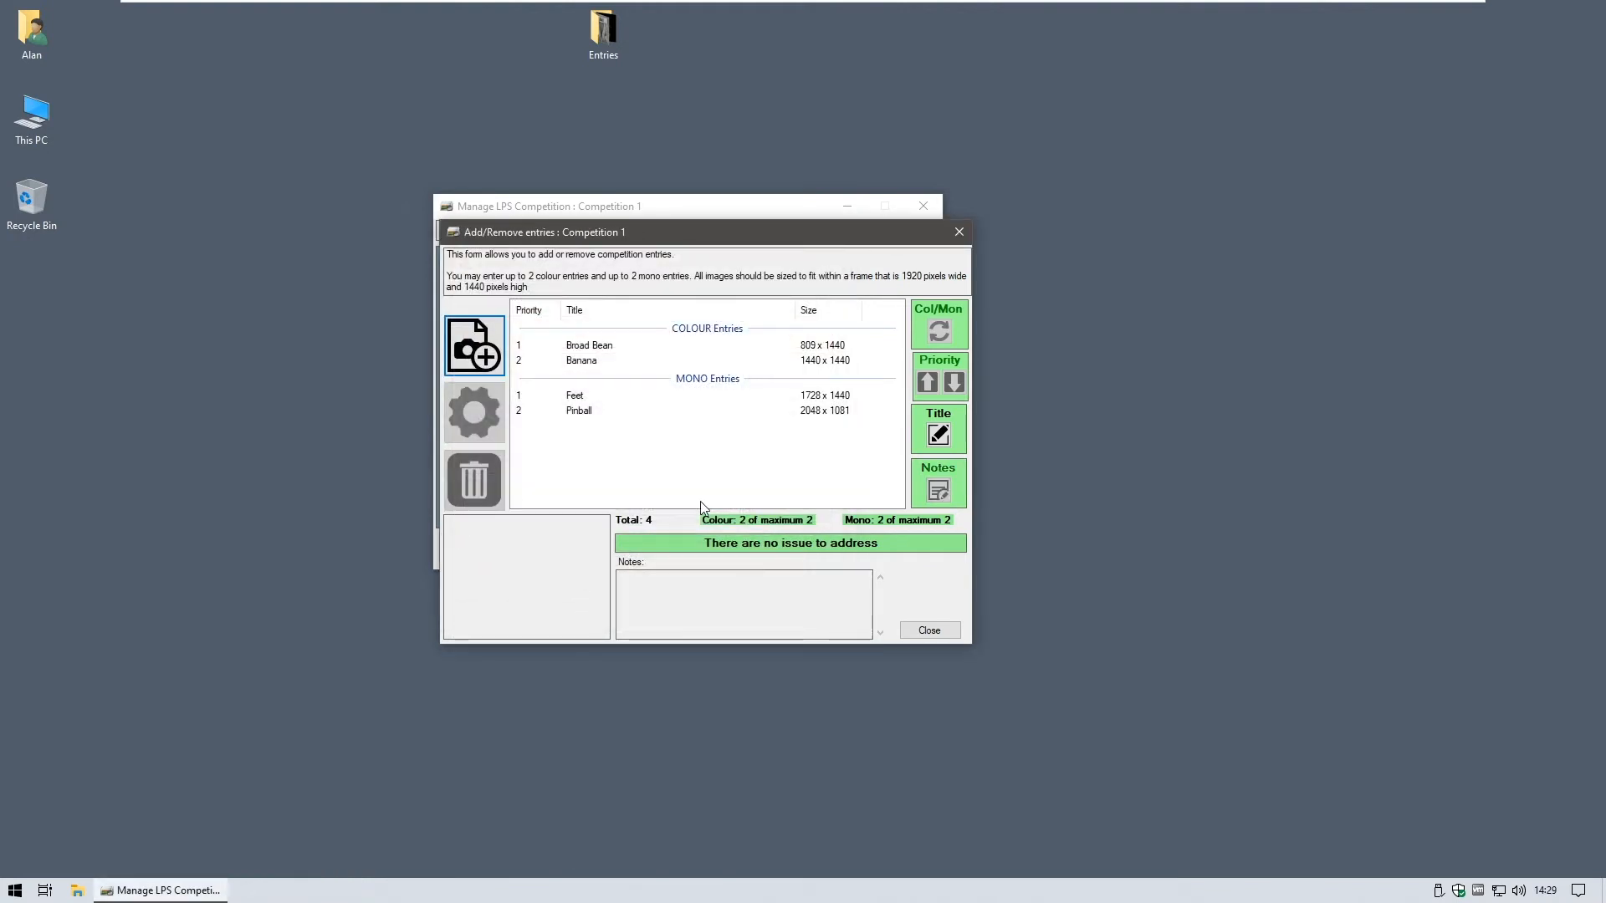
left_click(587, 413)
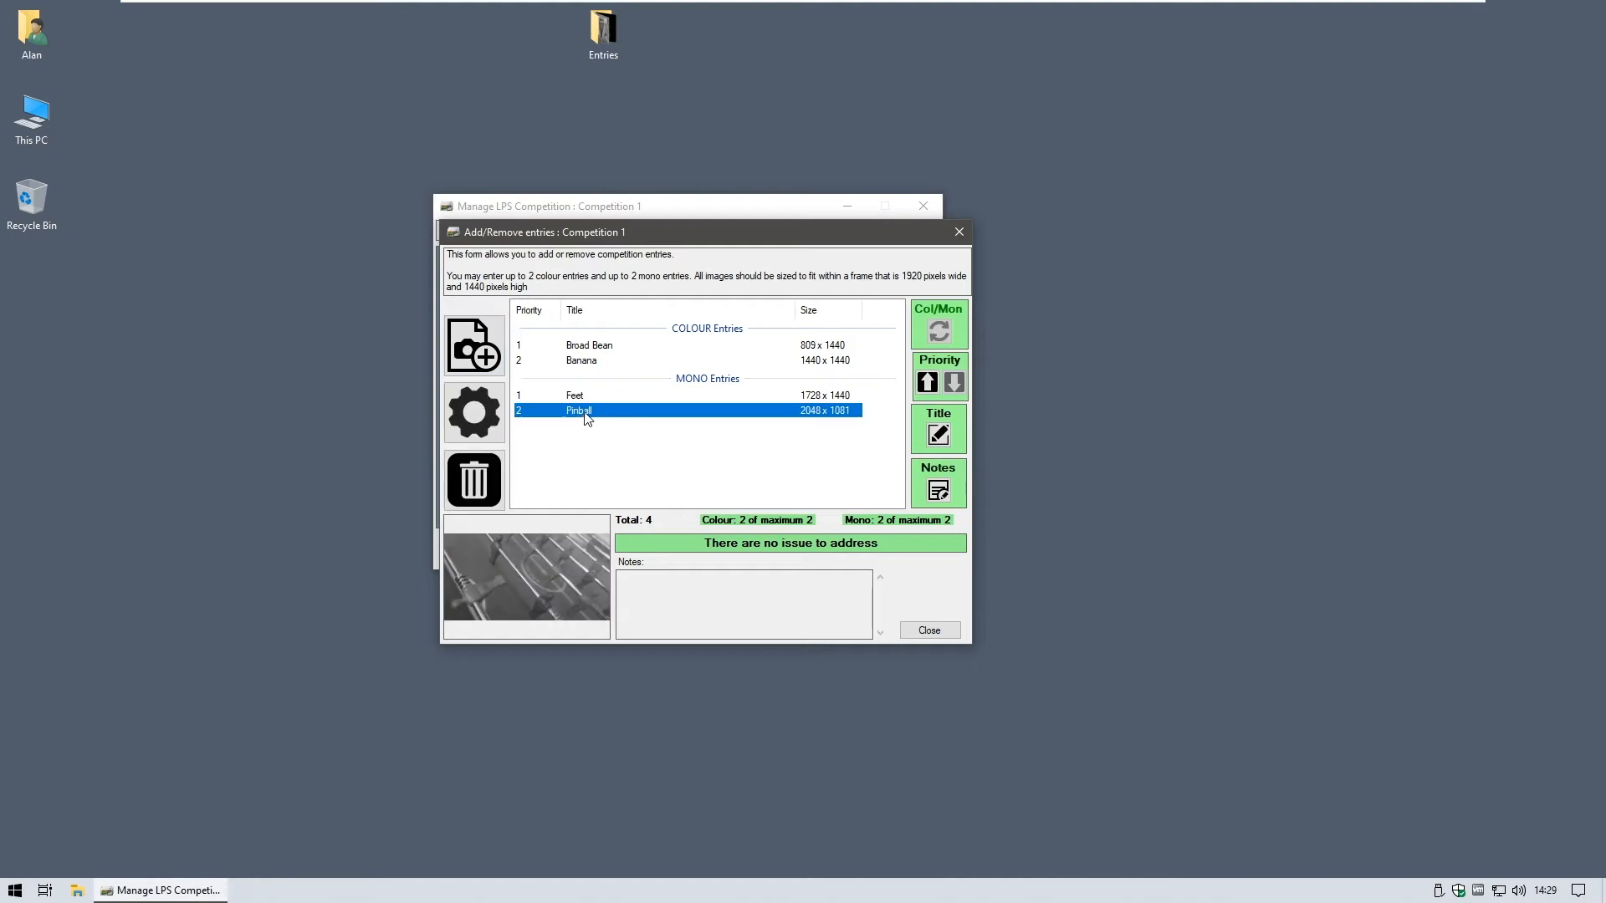
left_click(573, 396)
left_click(582, 361)
left_click(583, 347)
left_click(577, 396)
left_click(575, 413)
left_click(587, 363)
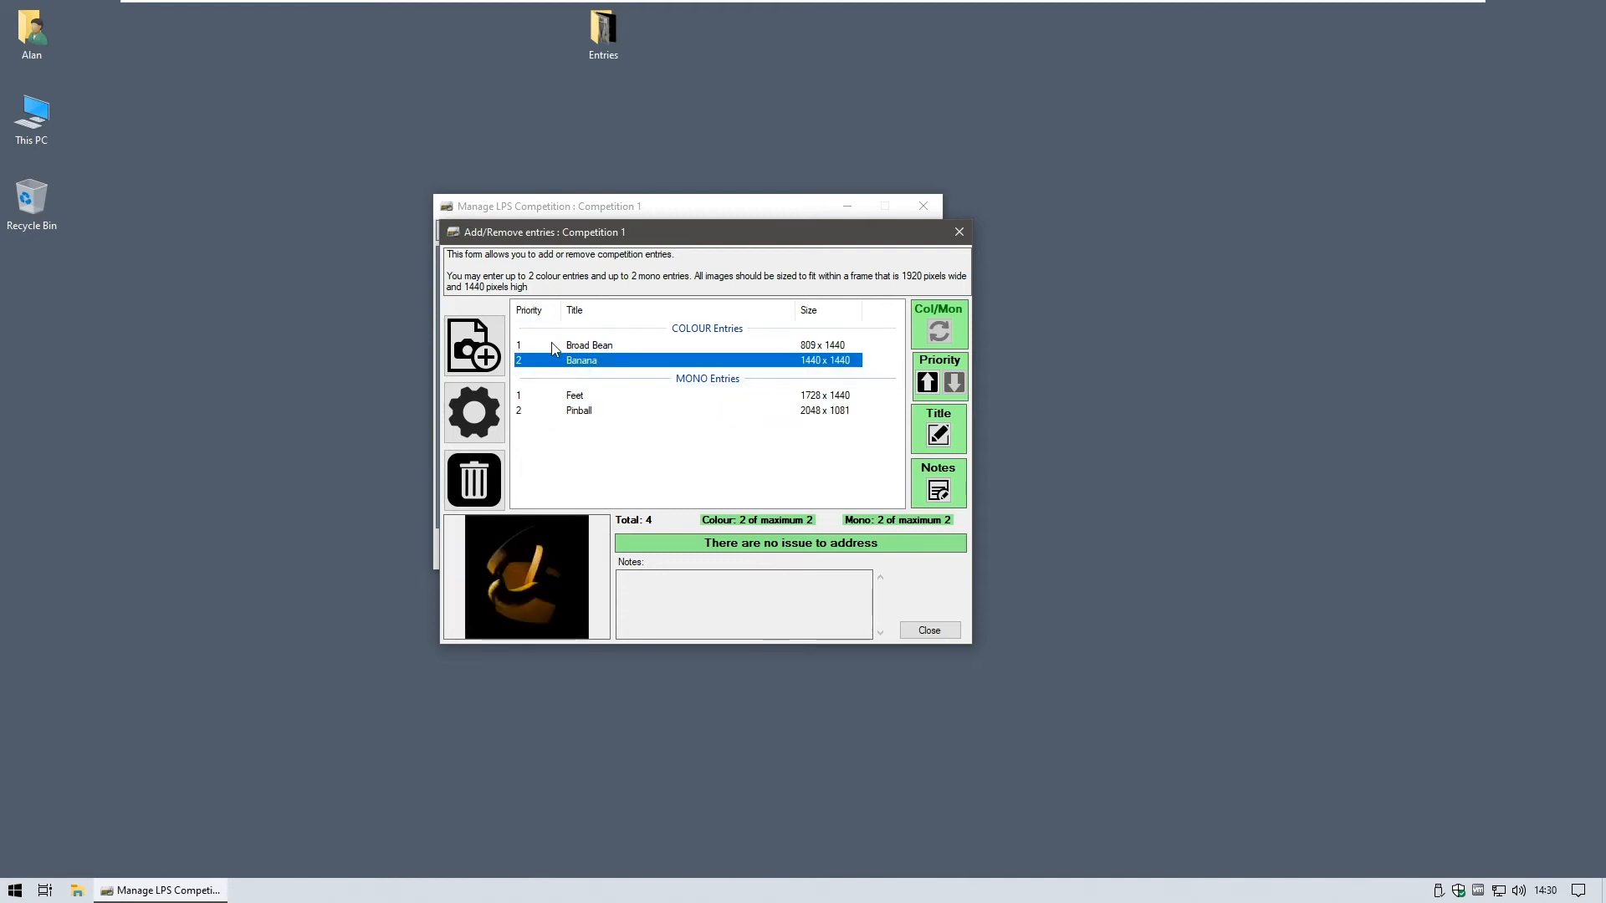
left_click(576, 347)
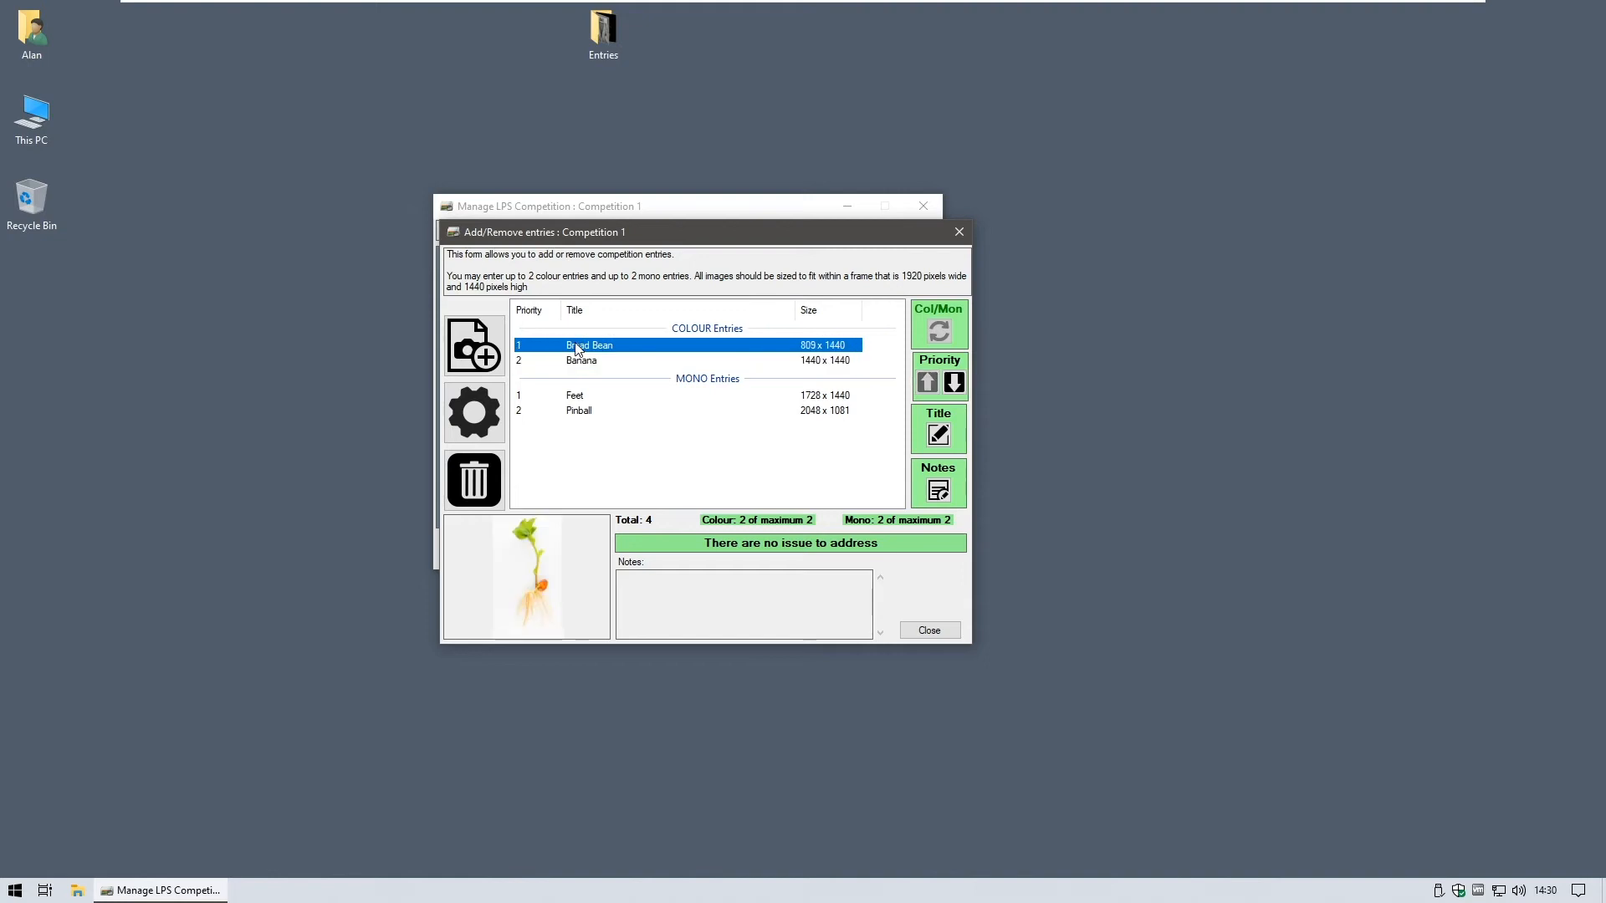
left_click(575, 365)
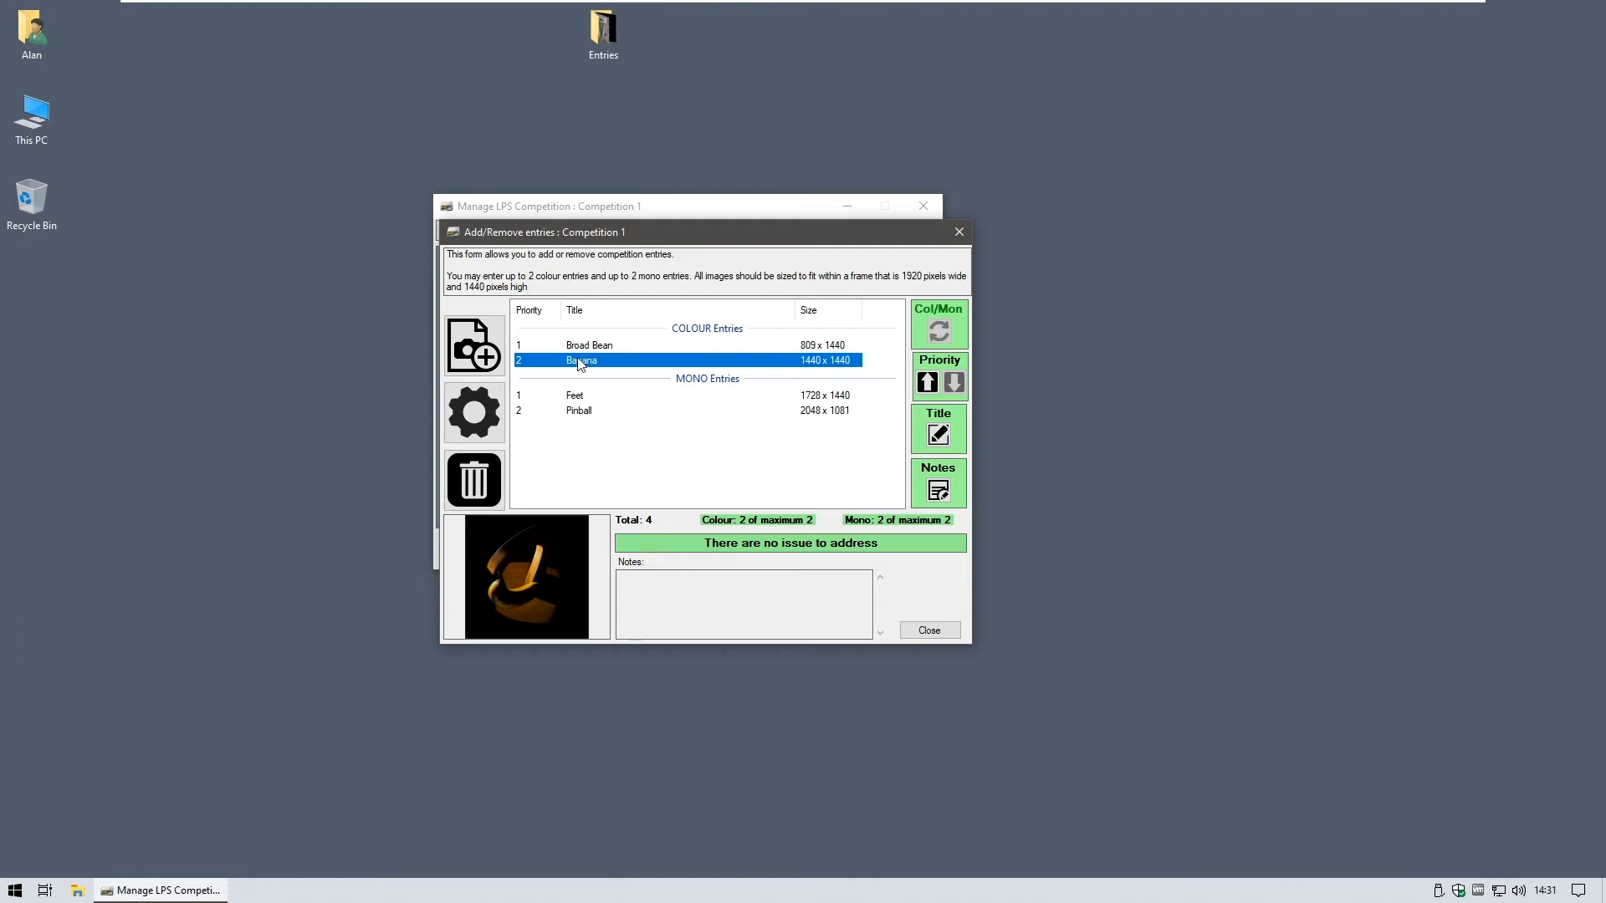
left_click(926, 384)
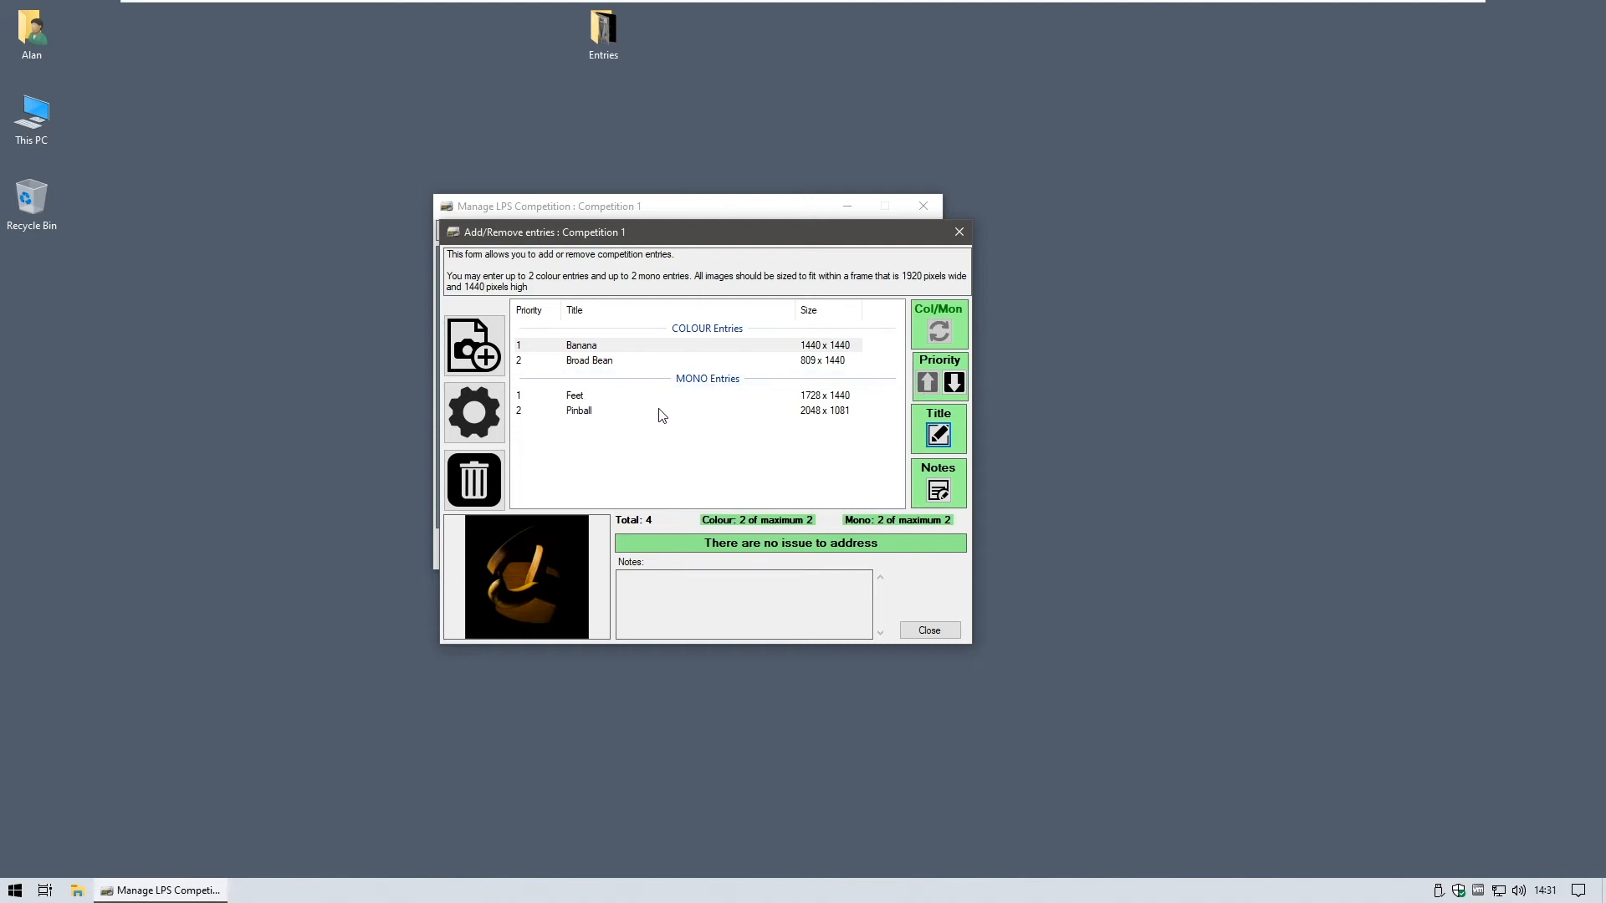
left_click(572, 348)
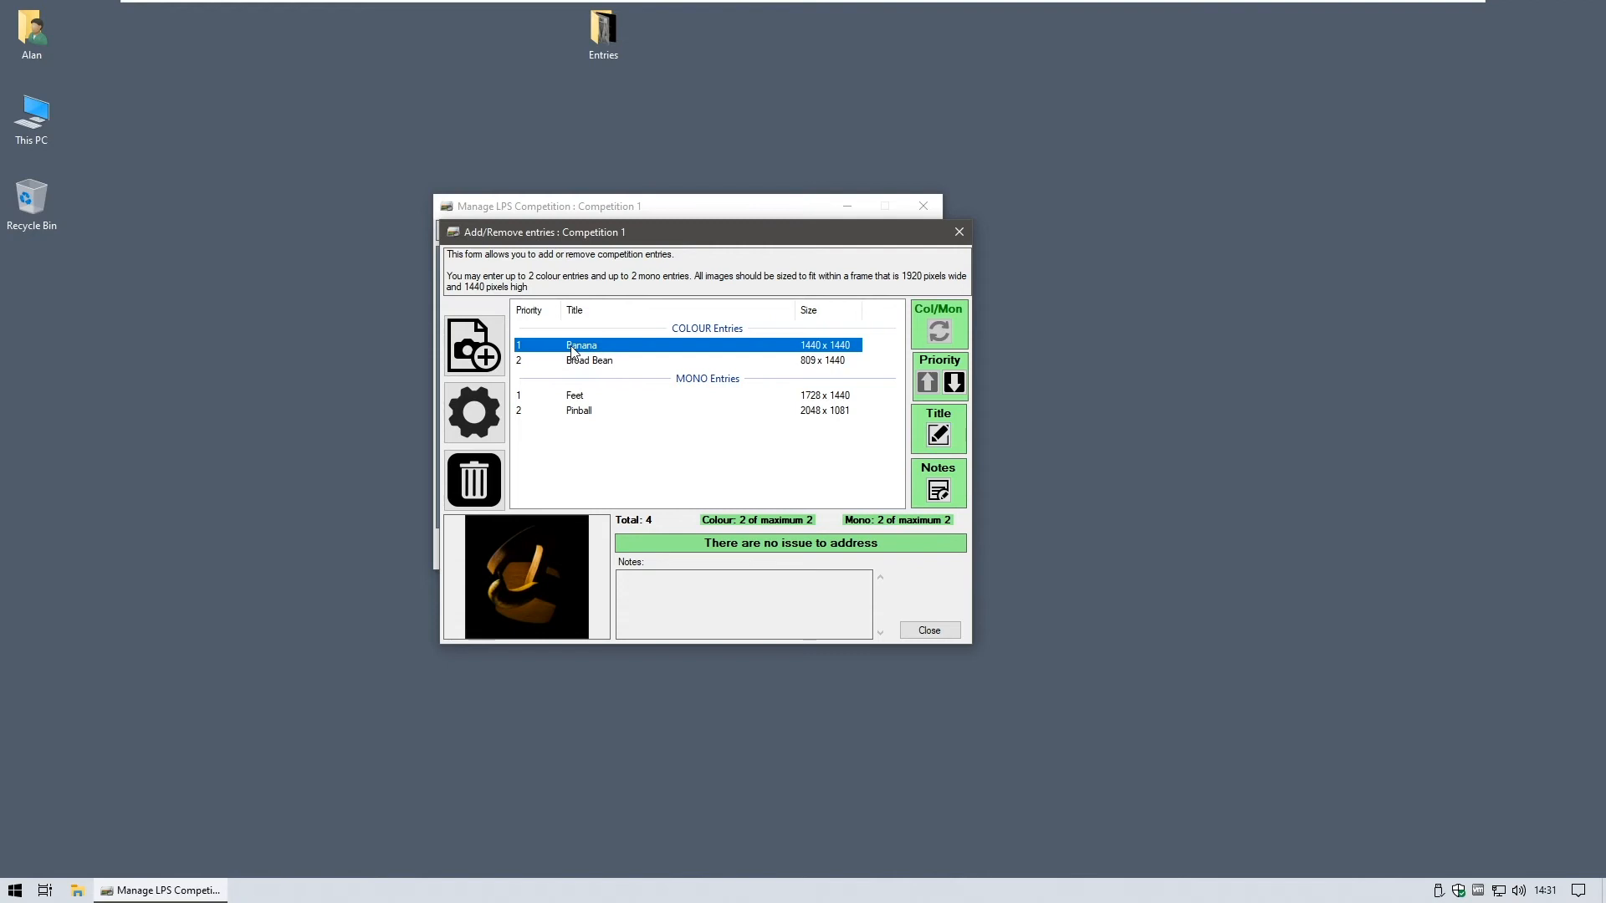
left_click(577, 363)
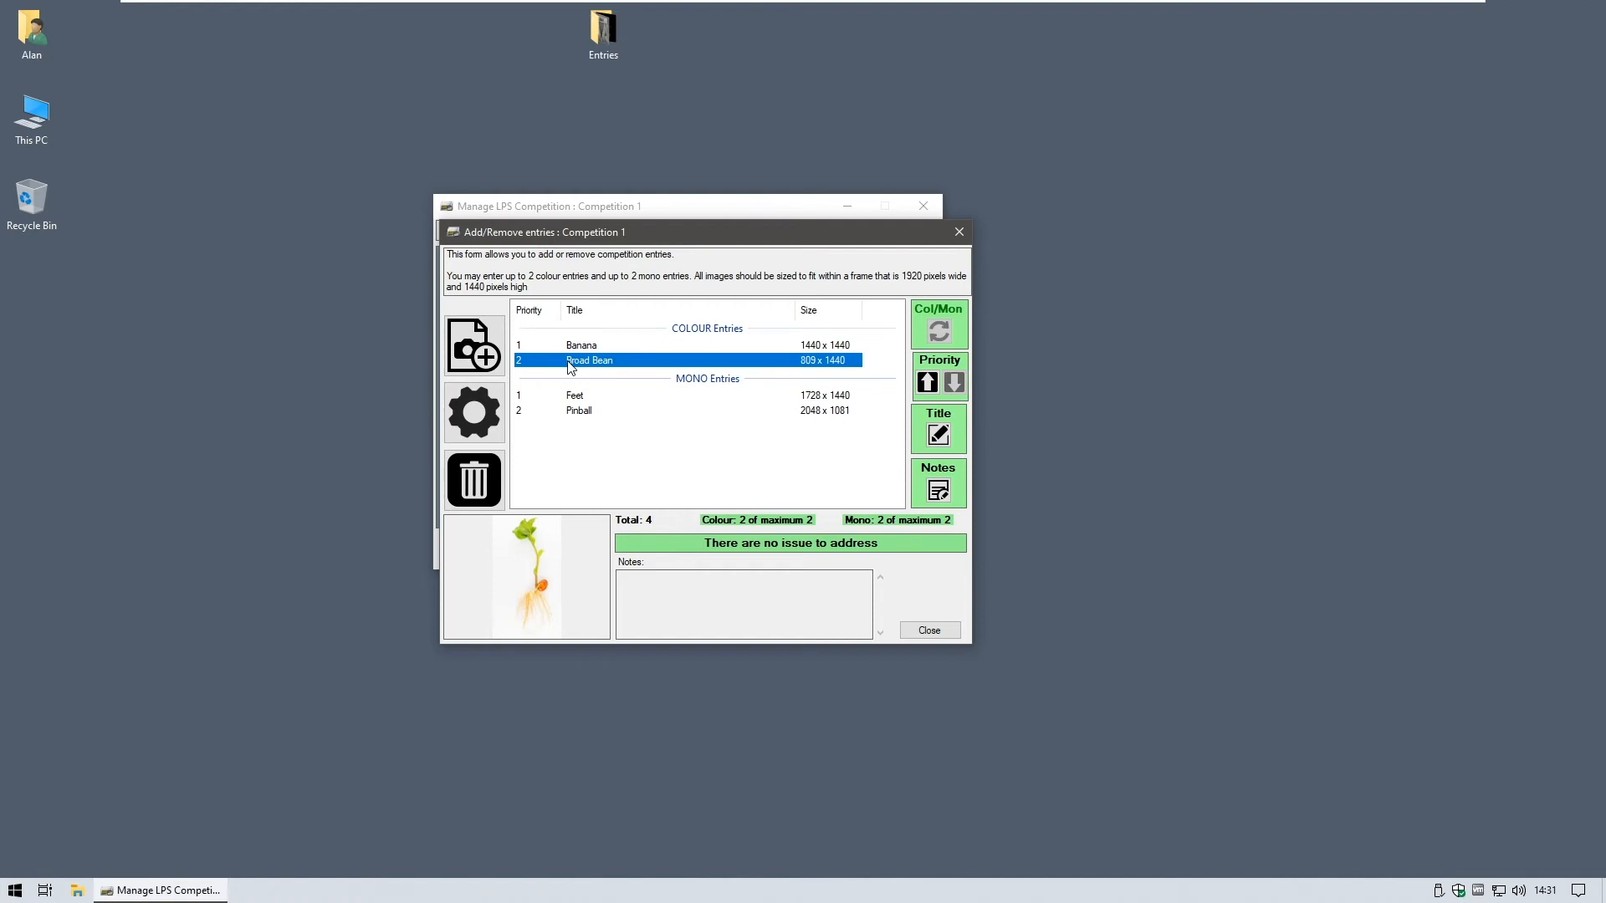
left_click(583, 413)
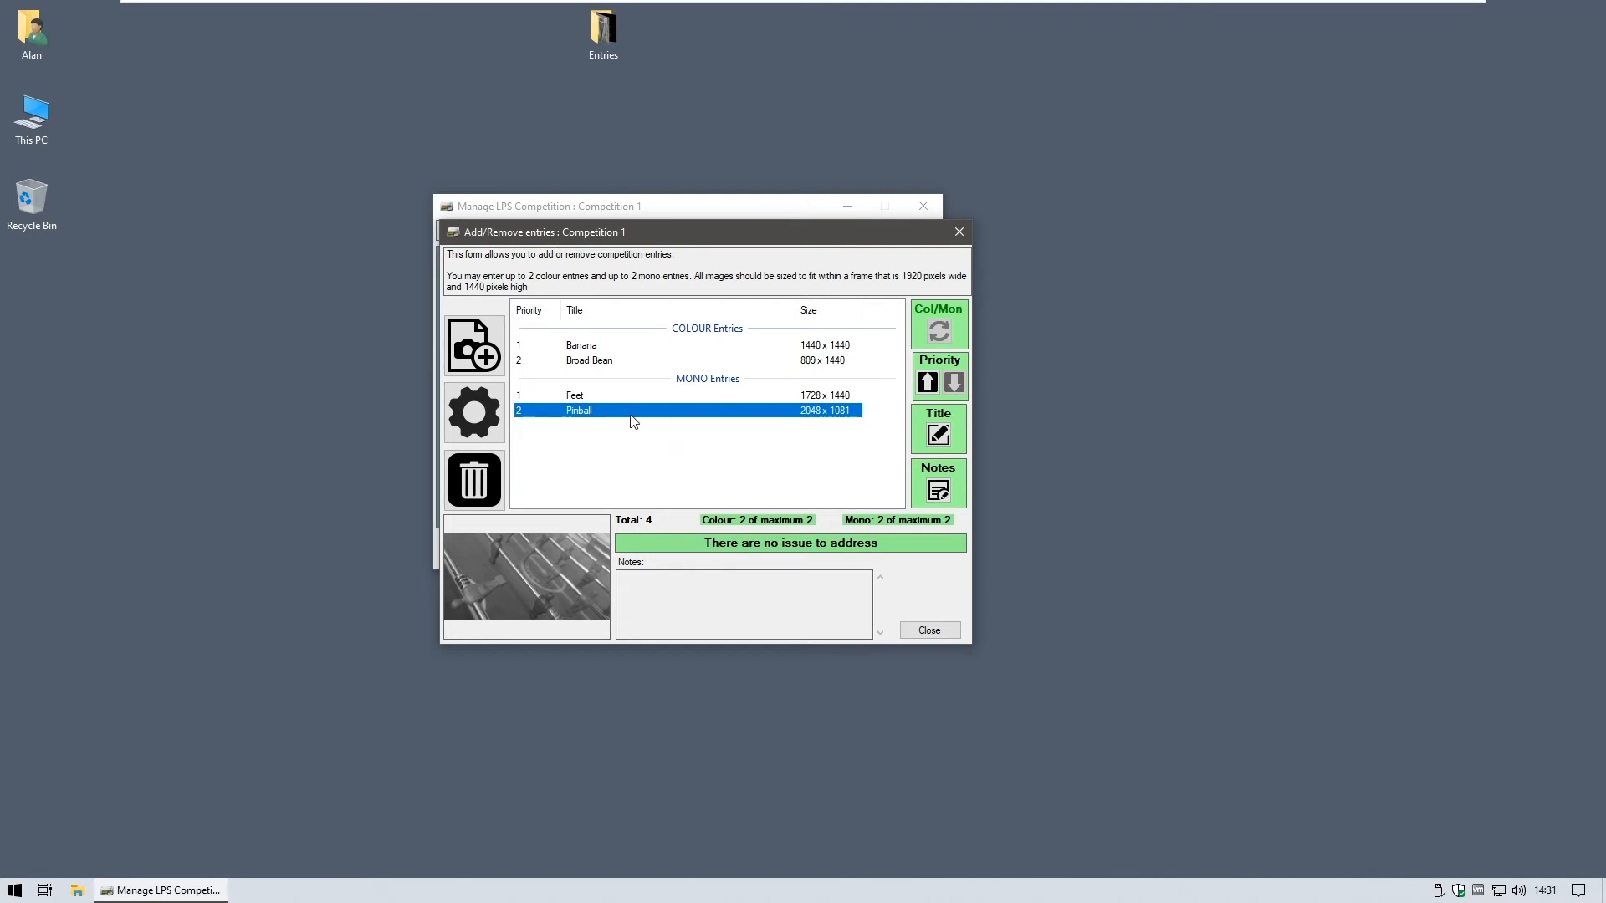
- Retitle mono entry 2 from Pinball to 'Table Football' and close the entries form
left_click(940, 433)
key("ctrl+a")
type("Tab")
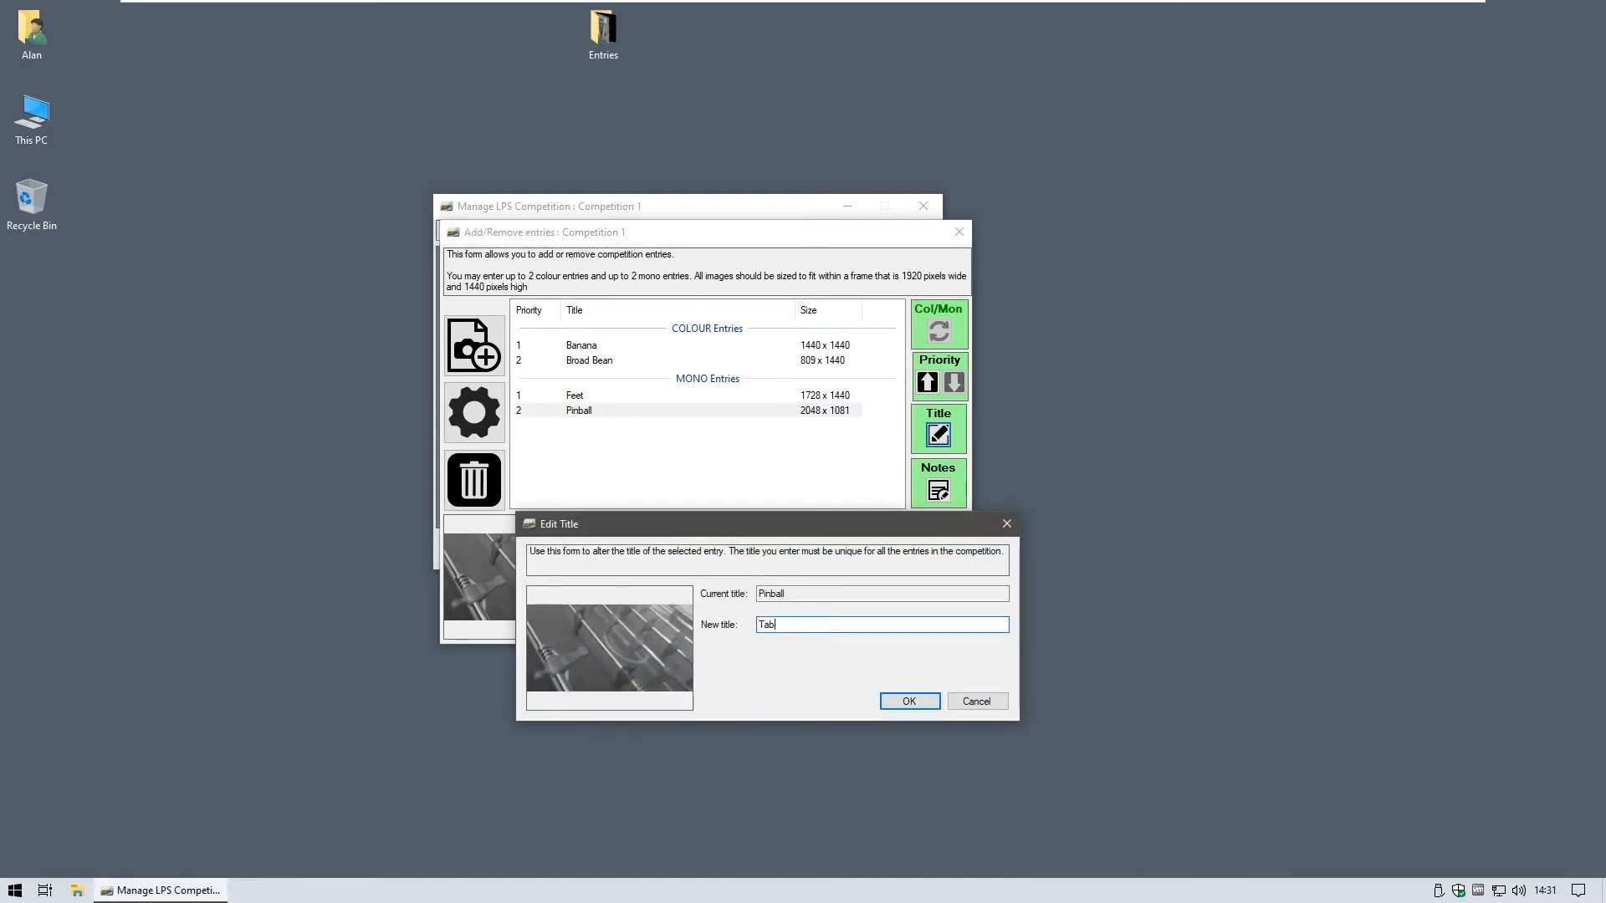
type("vle Football")
left_click(895, 700)
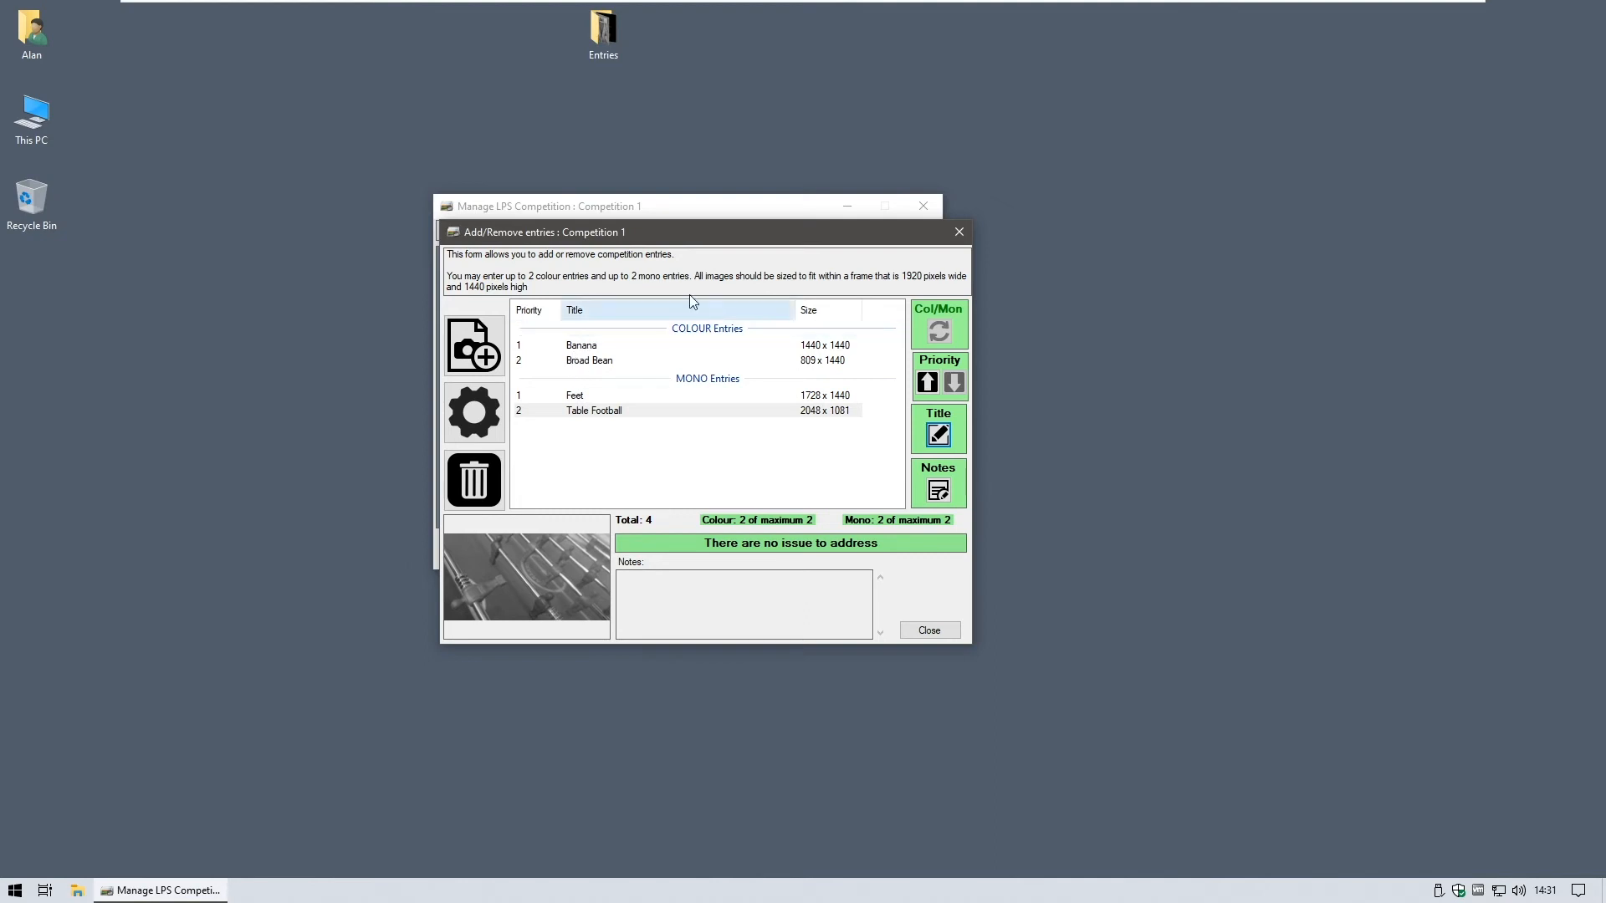
left_click(934, 631)
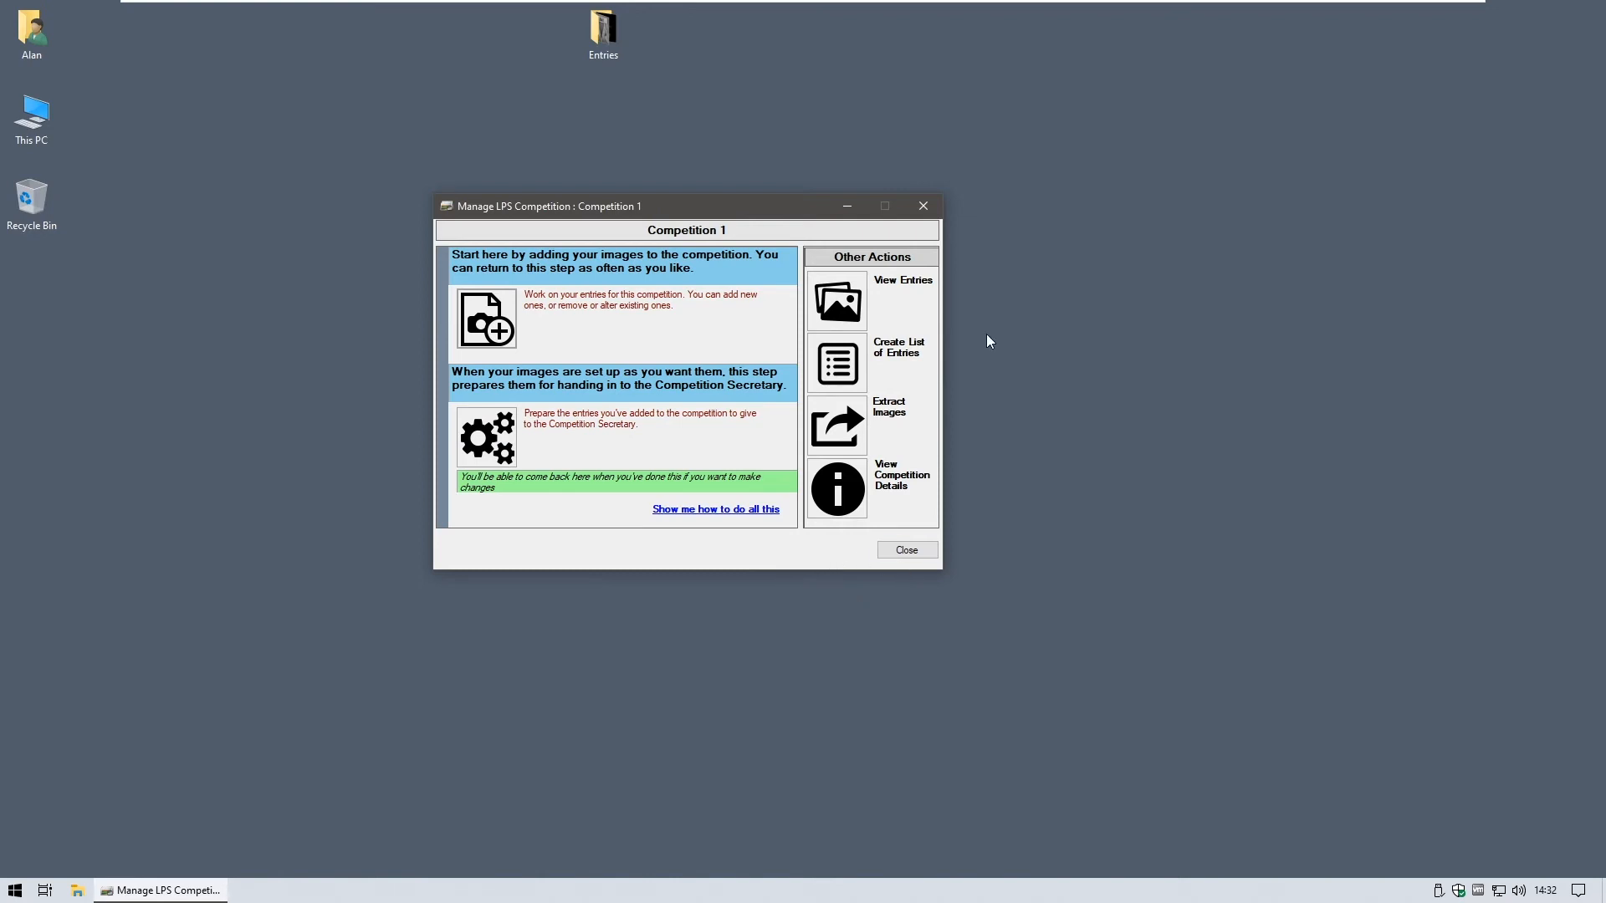
left_click(839, 299)
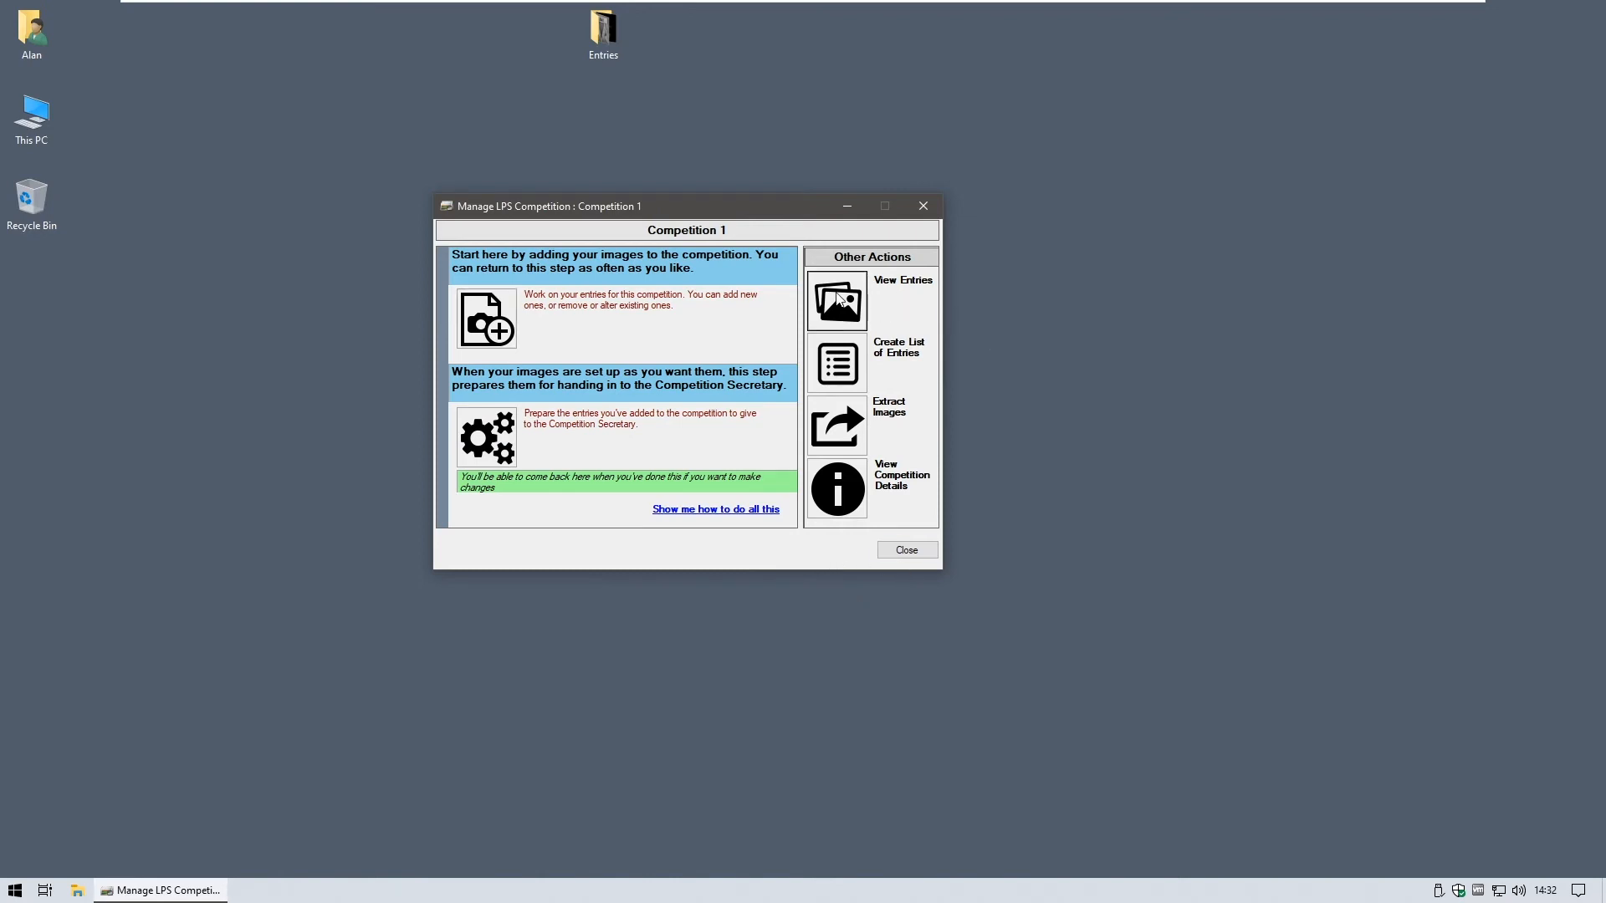
left_click(517, 370)
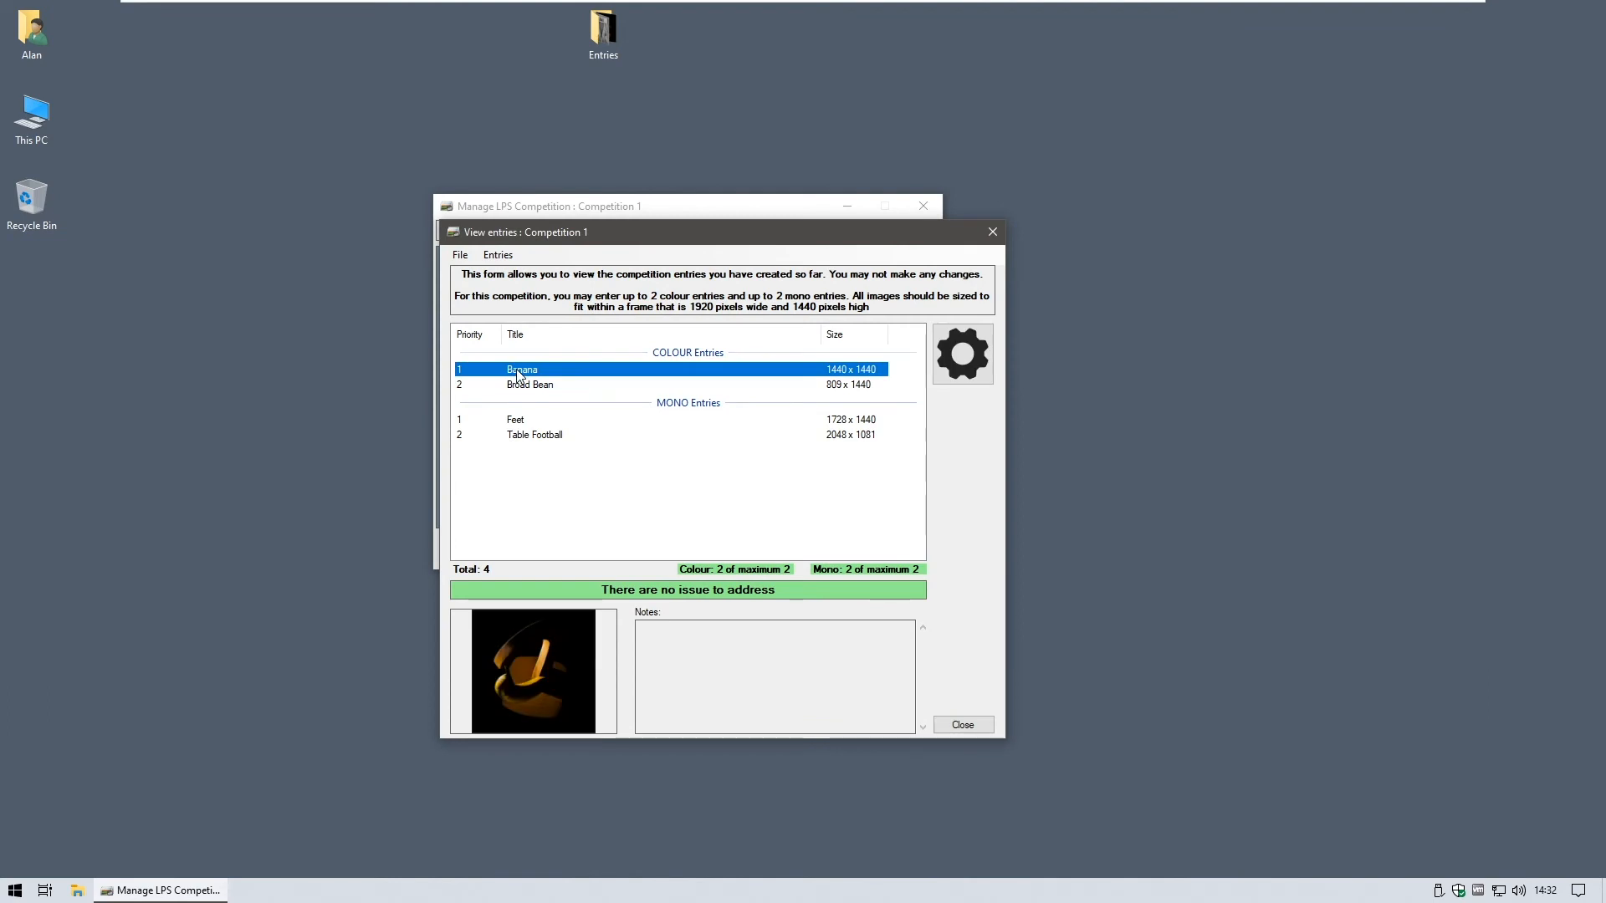
left_click(520, 385)
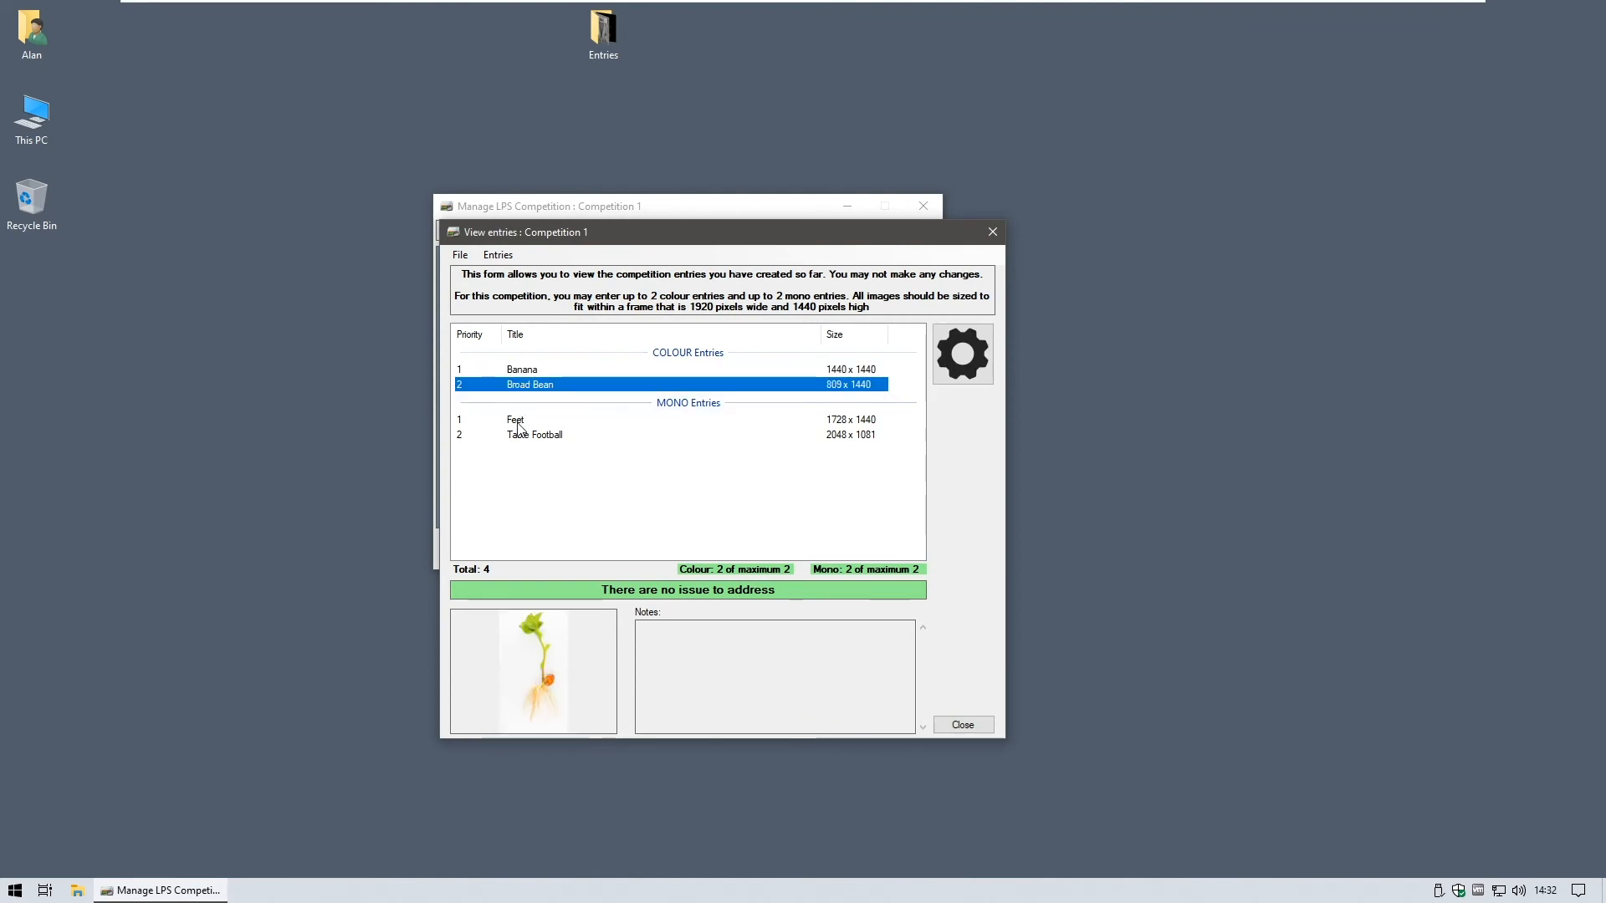
left_click(518, 423)
left_click(519, 436)
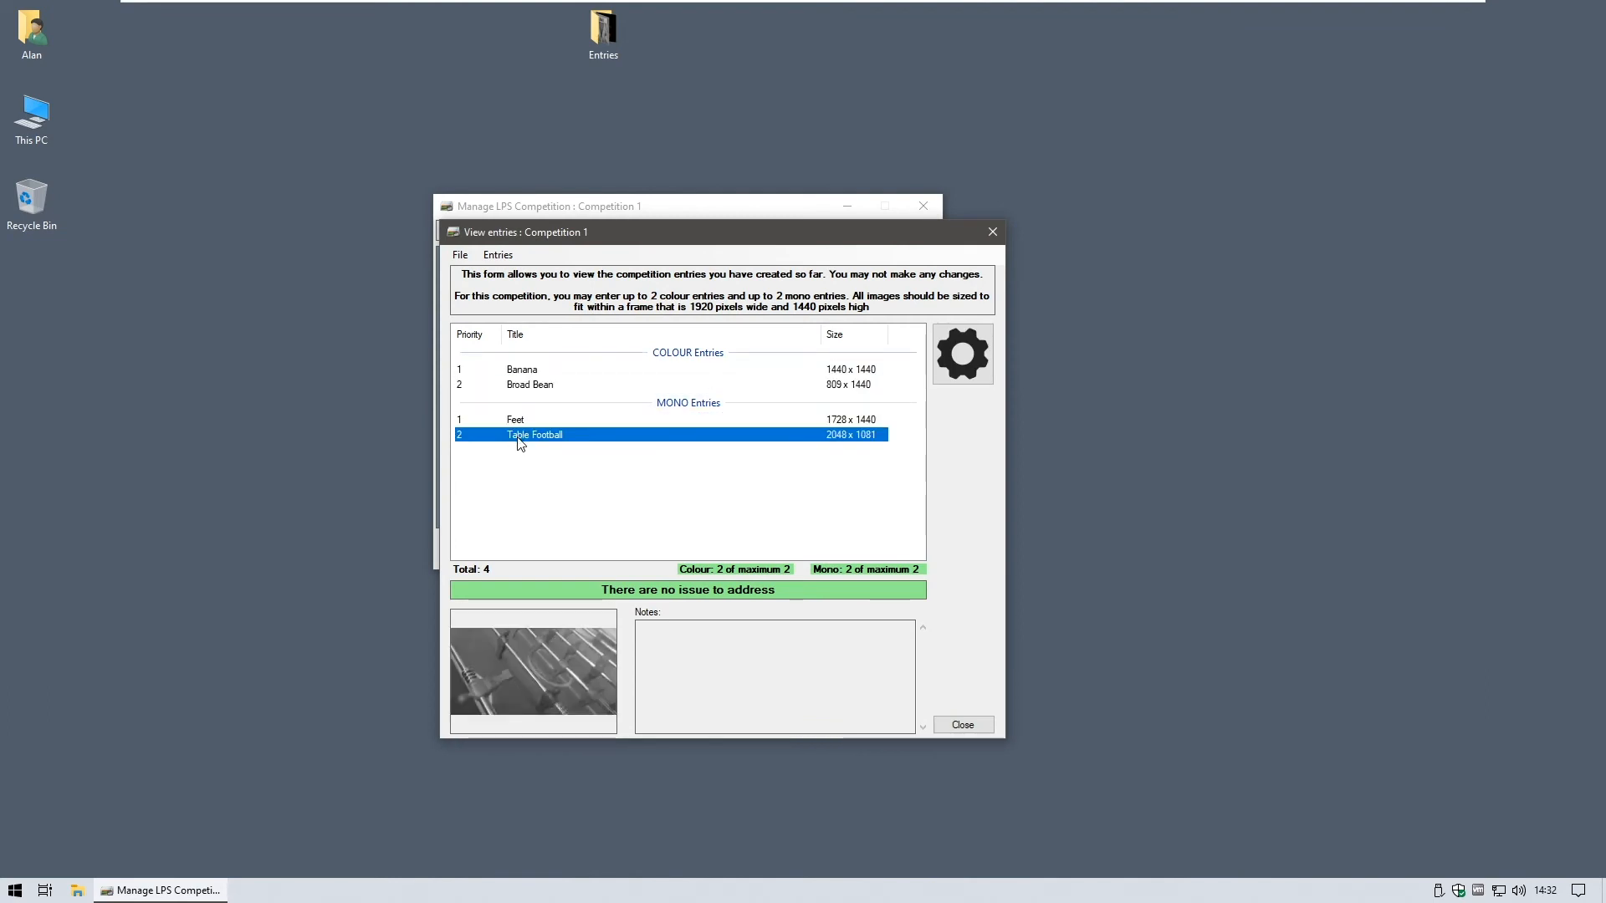
left_click(530, 386)
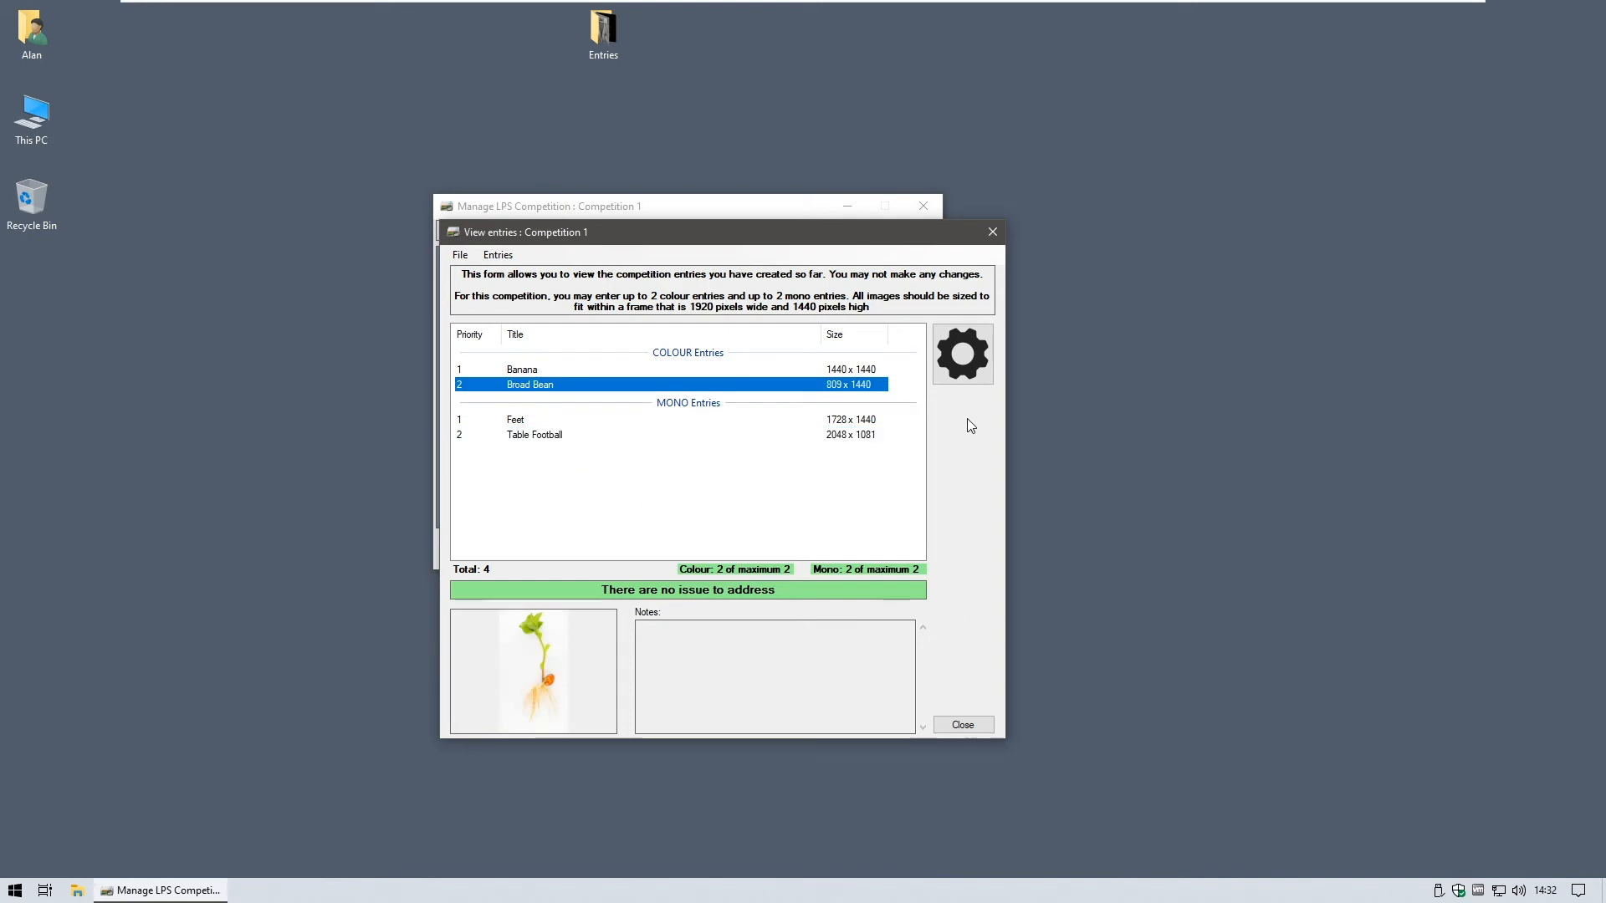
left_click(950, 358)
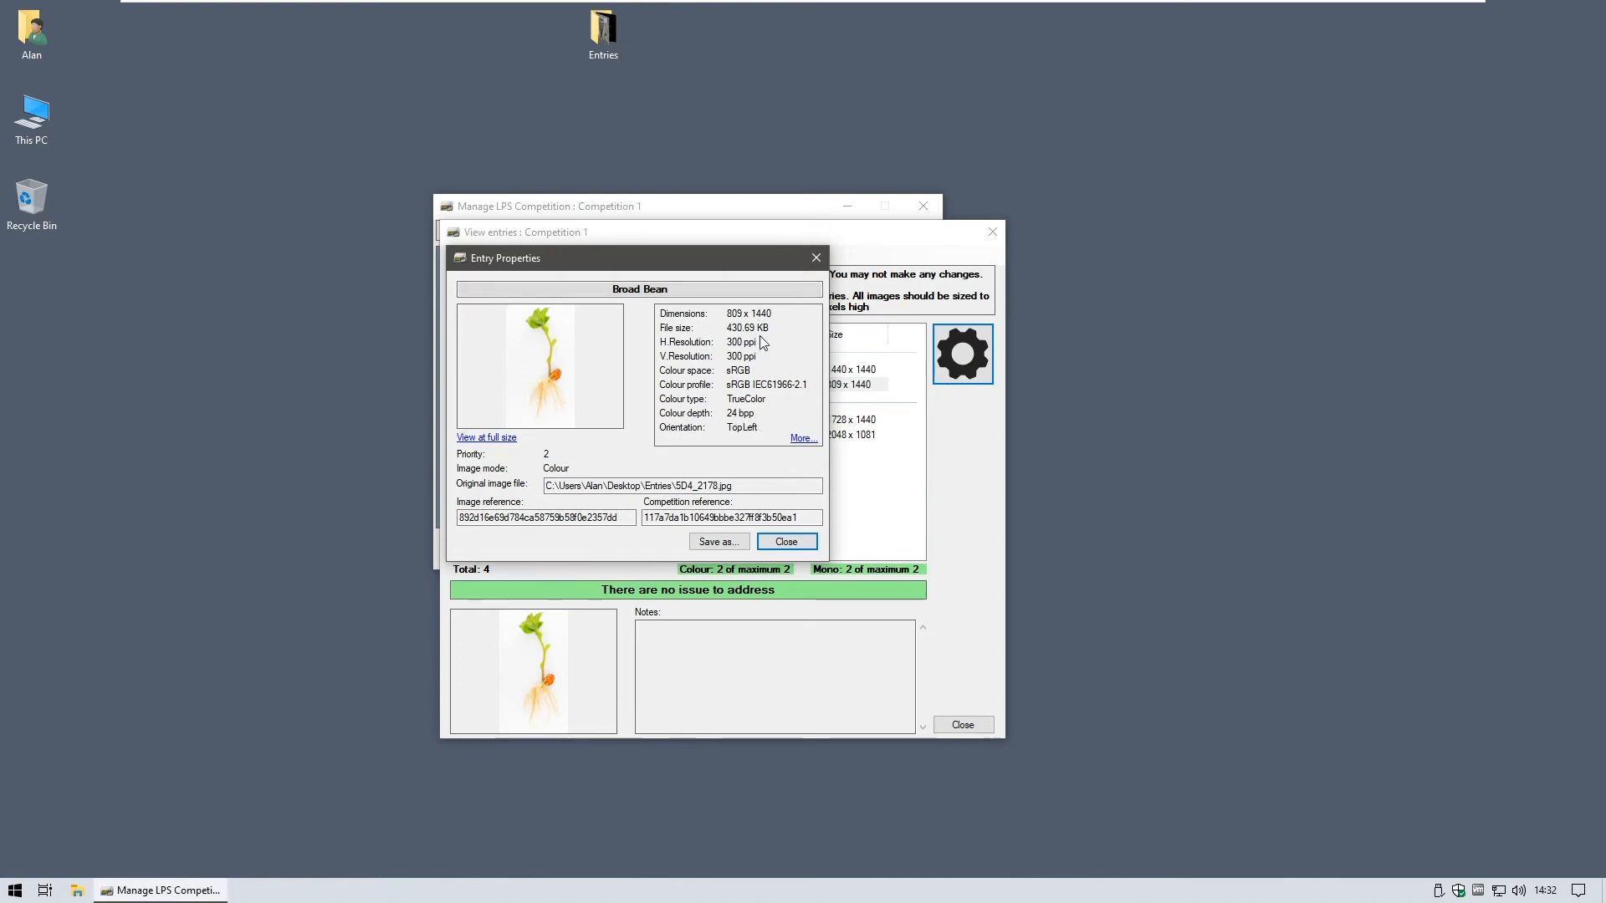
left_click(808, 543)
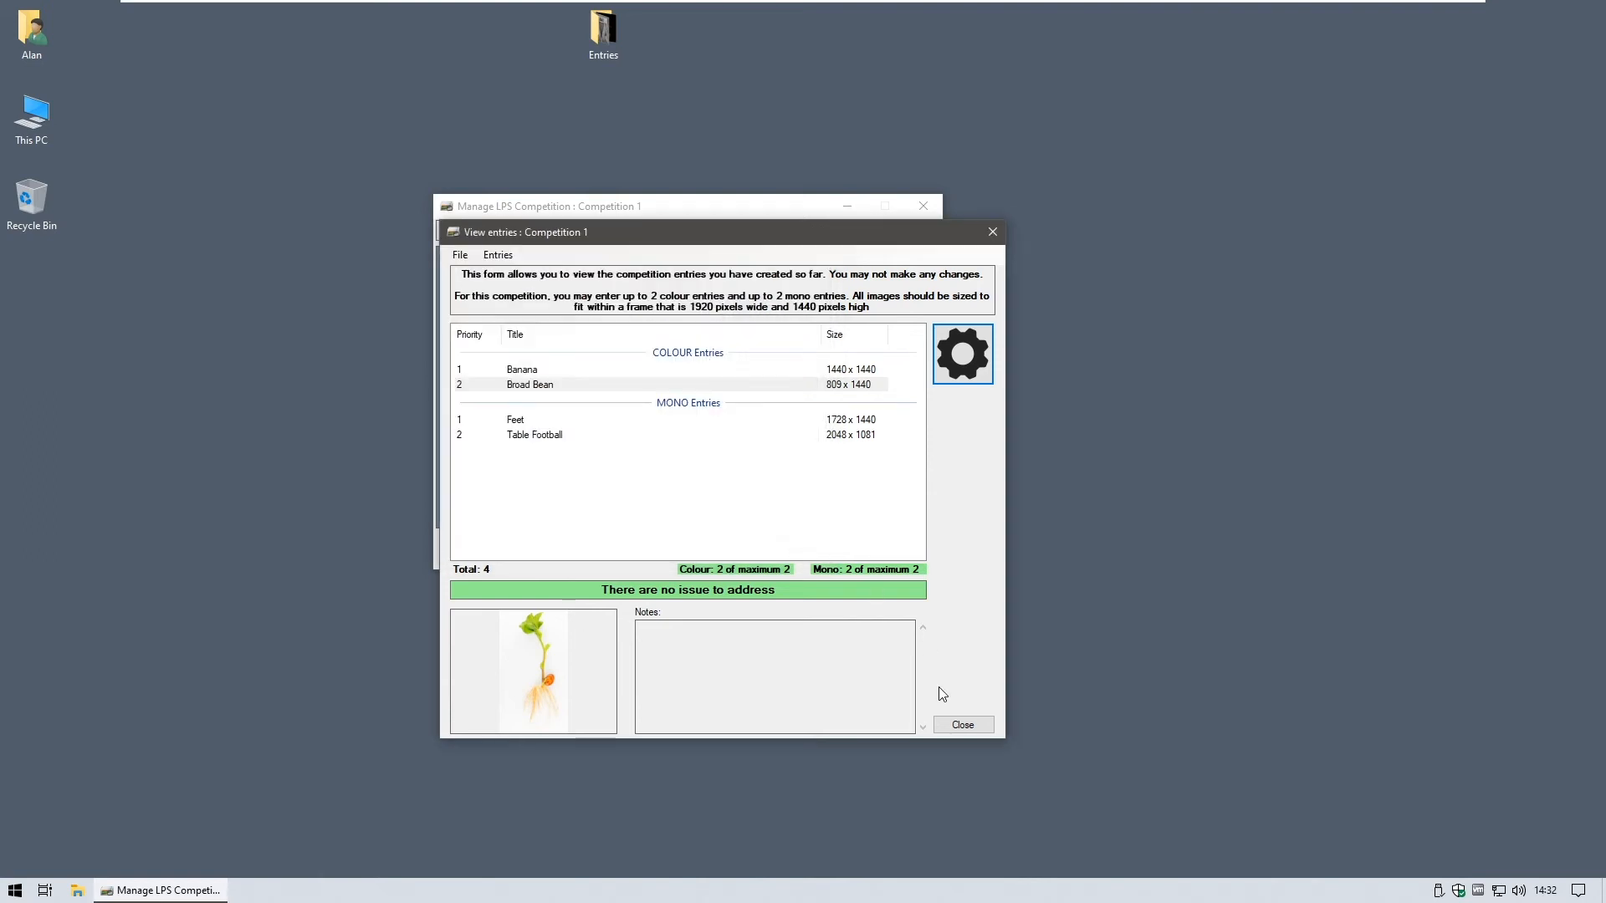
left_click(955, 724)
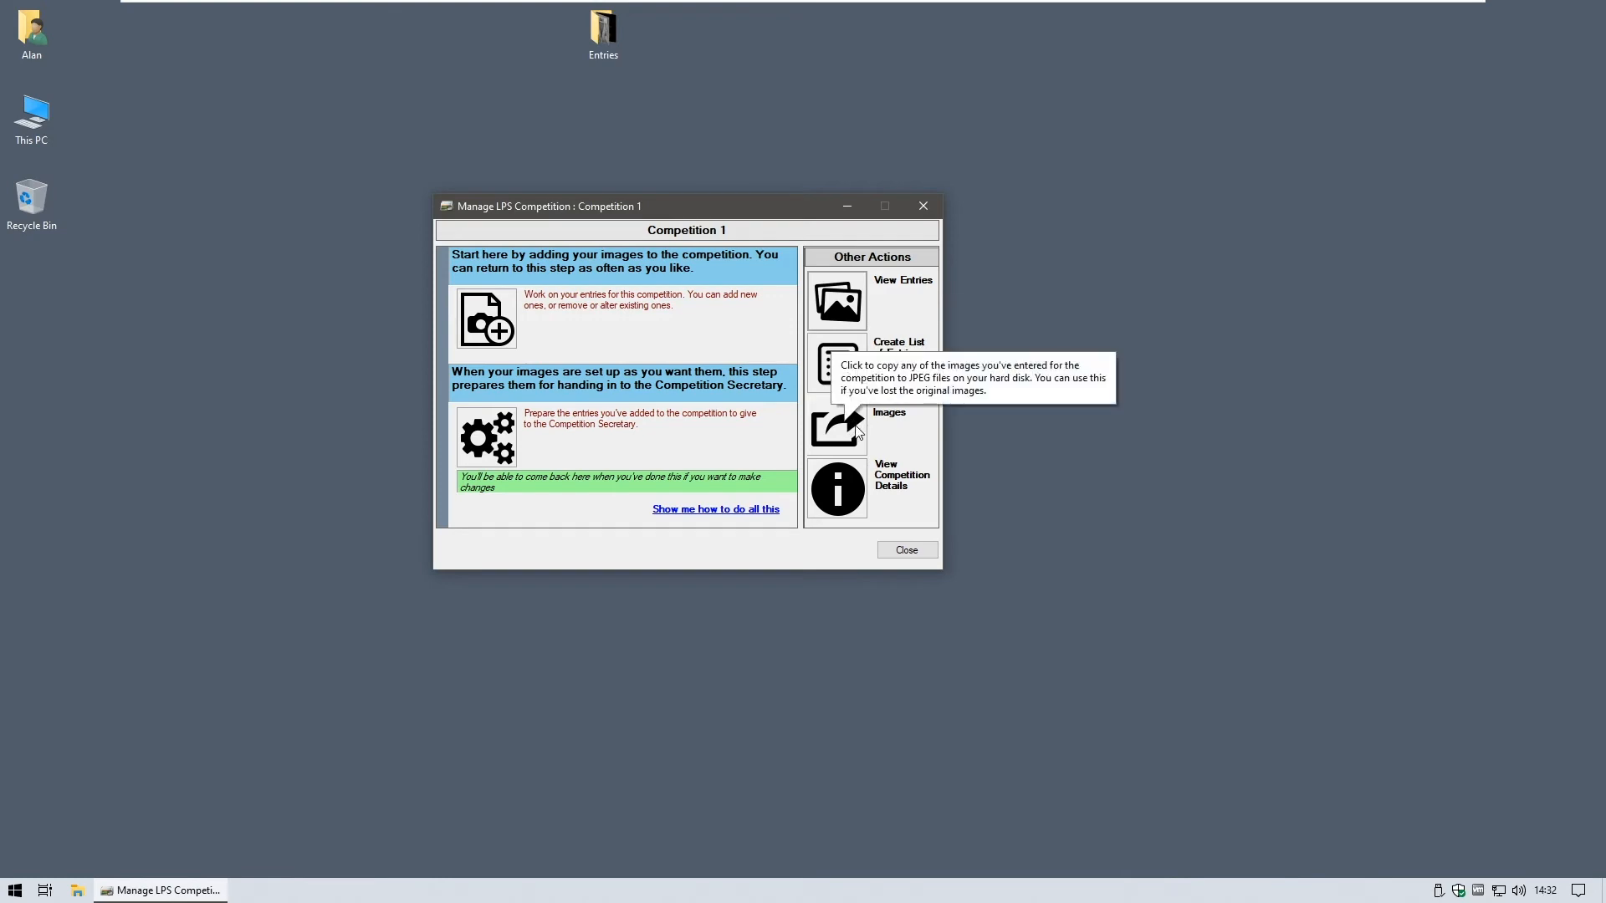
left_click(853, 428)
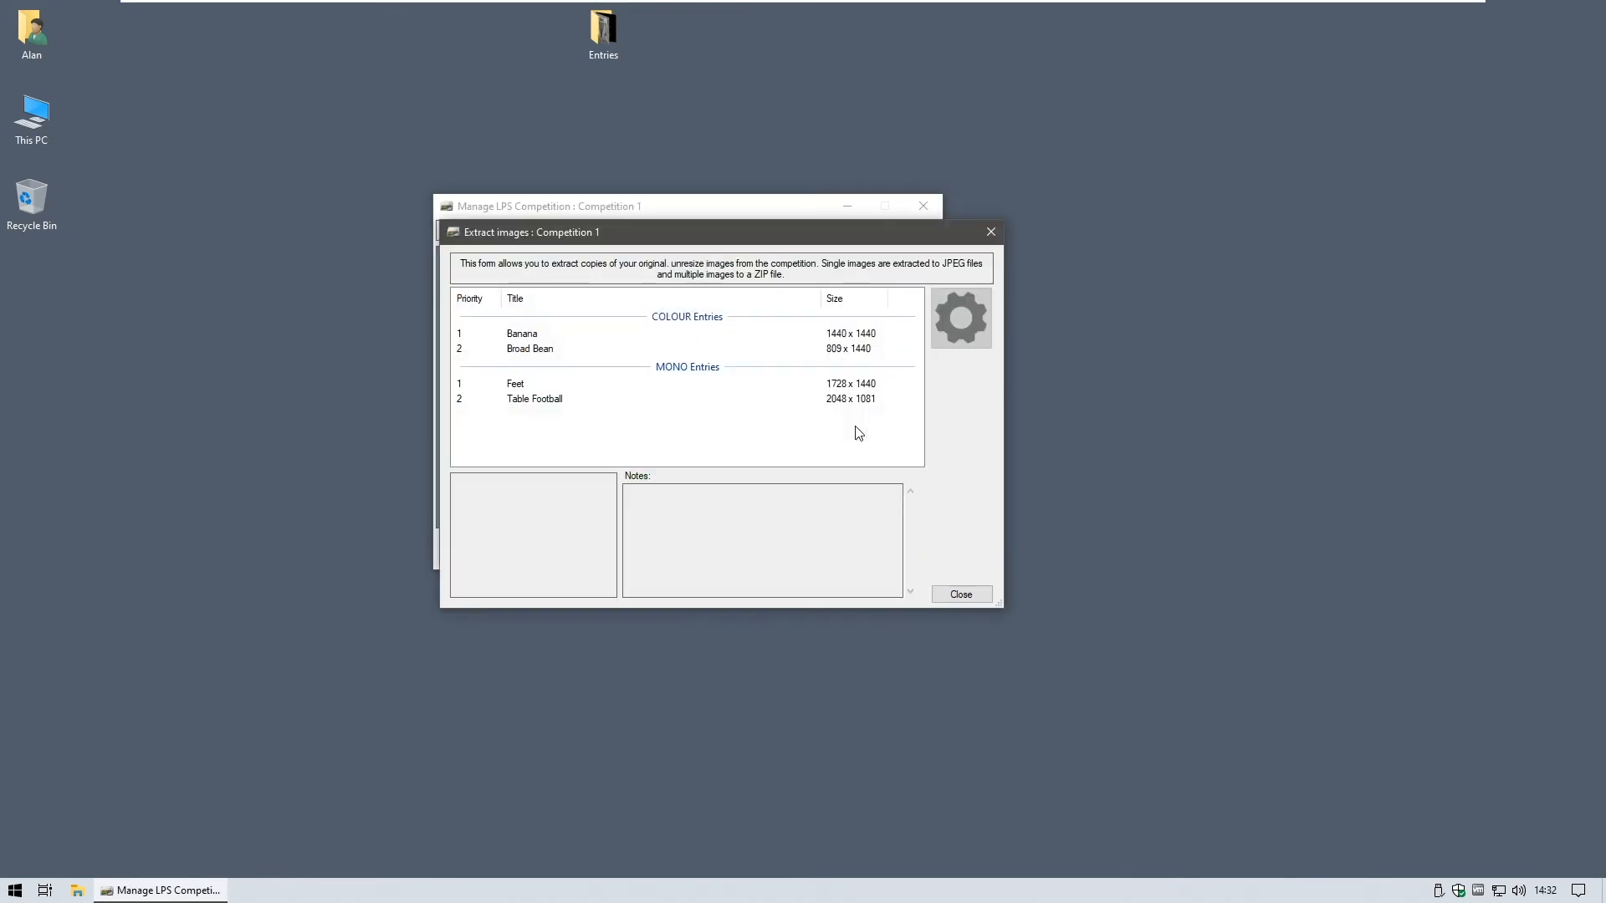
left_click(522, 386)
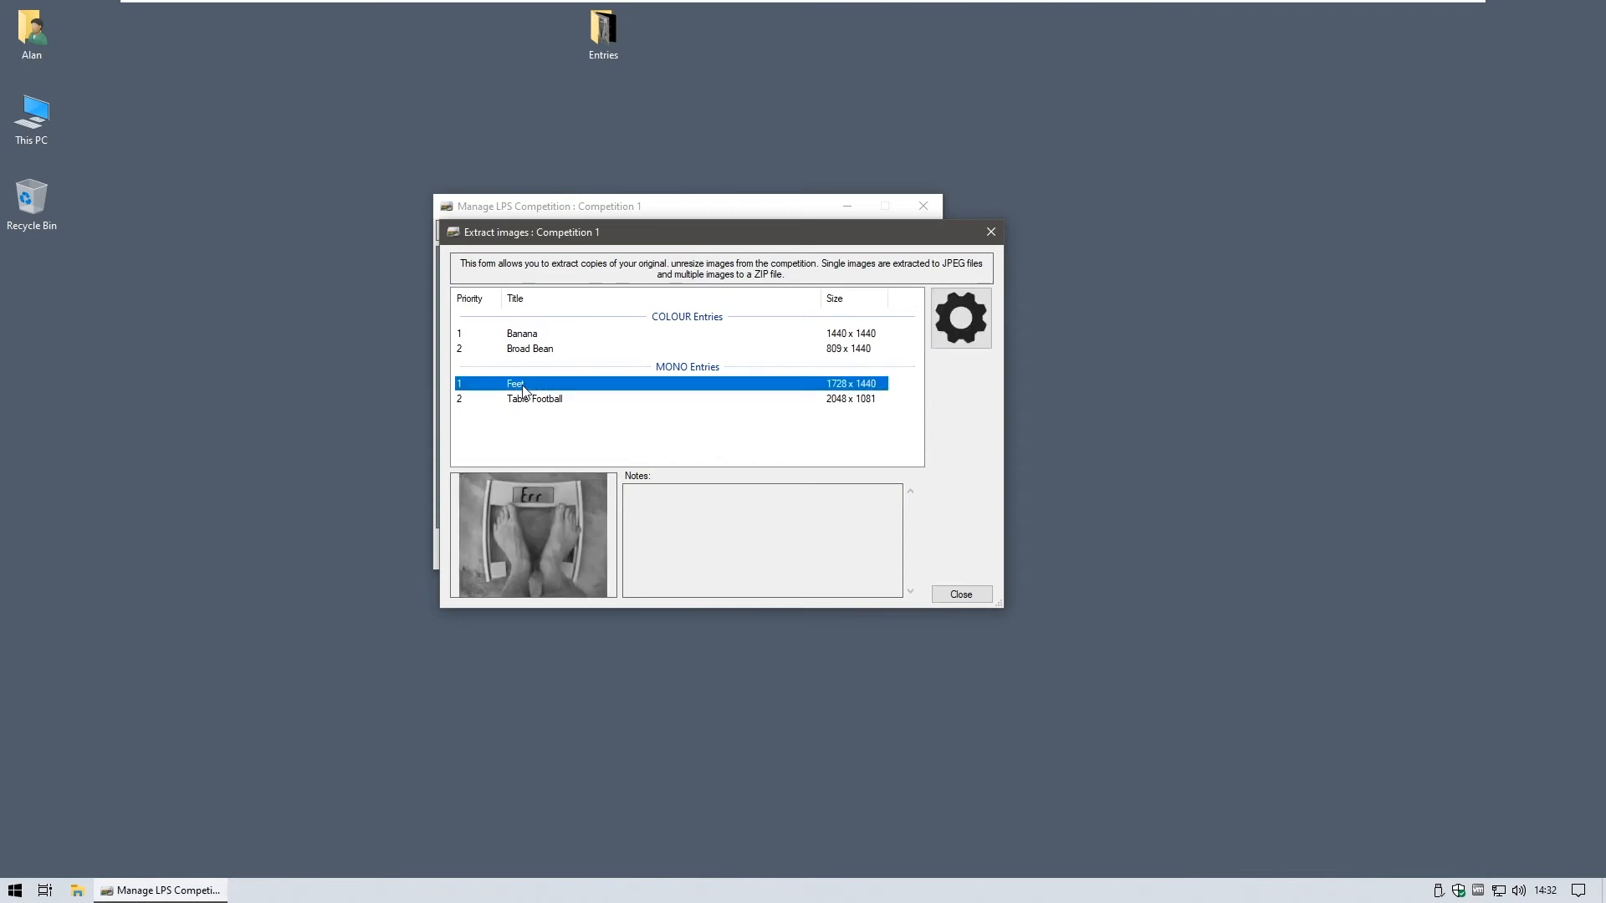
left_click(961, 594)
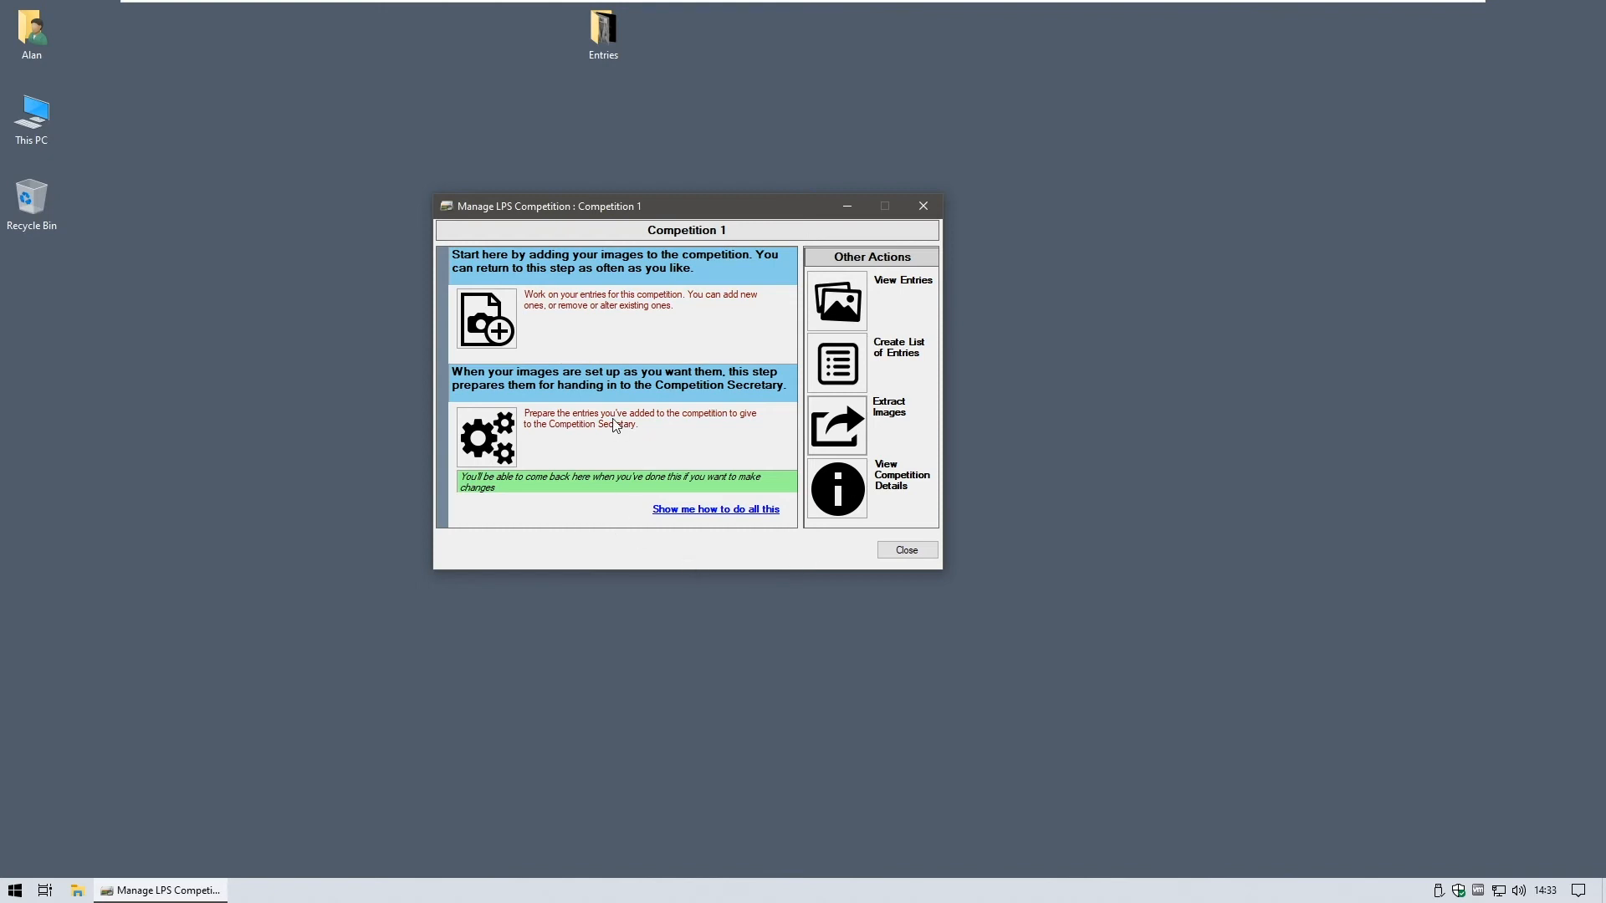
- Start preparing the entries for the Competition Secretary as a single entries file
left_click(498, 435)
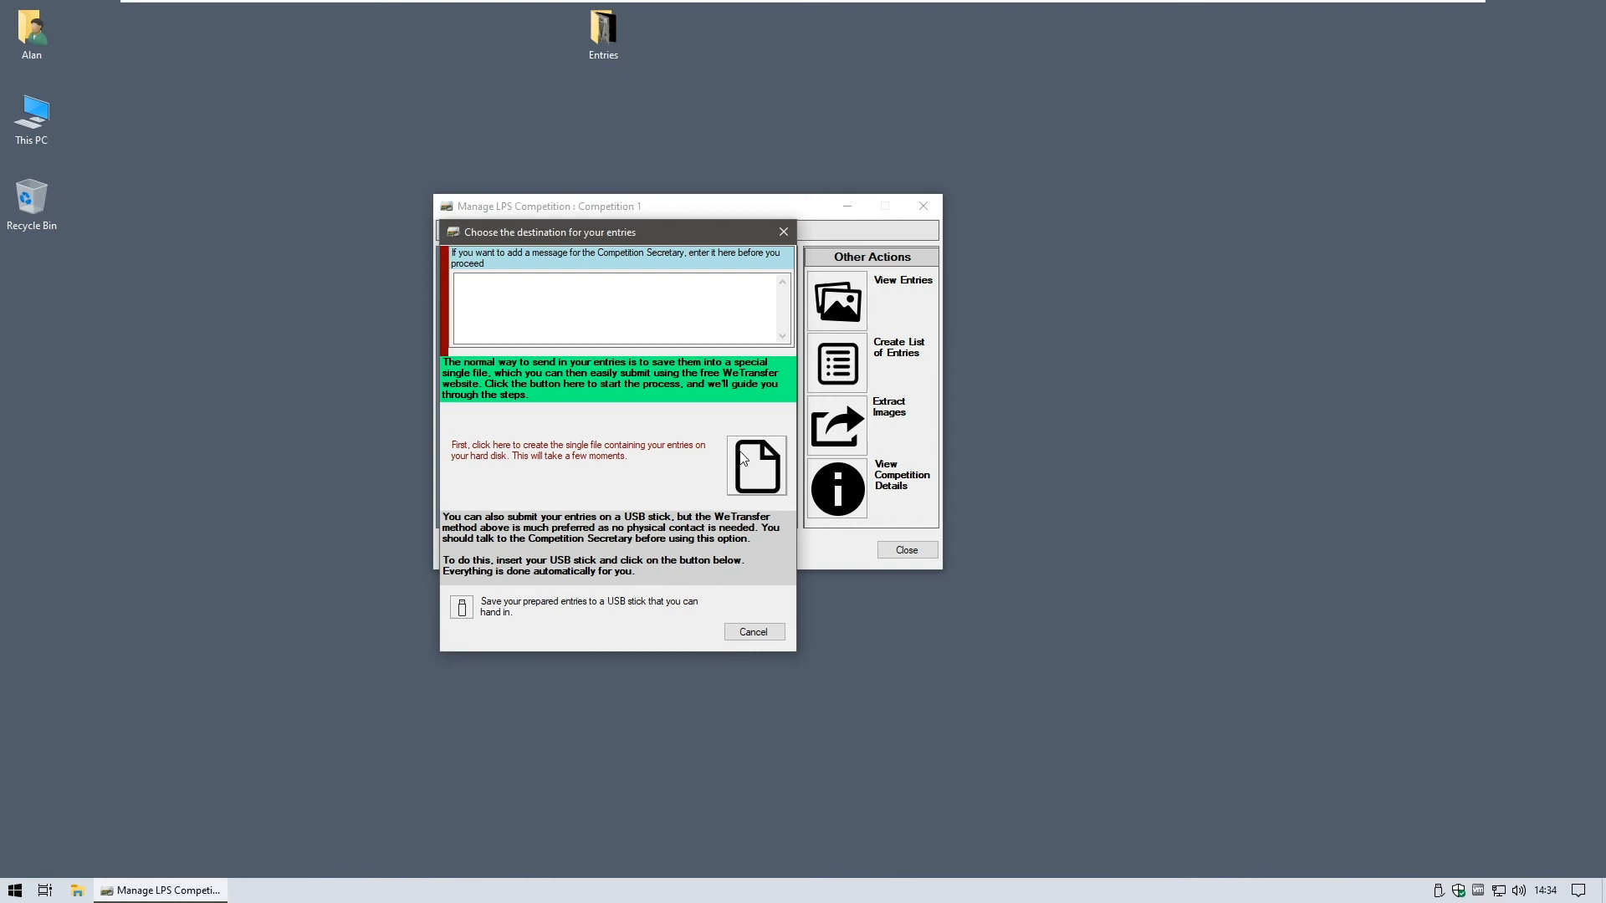
left_click(742, 464)
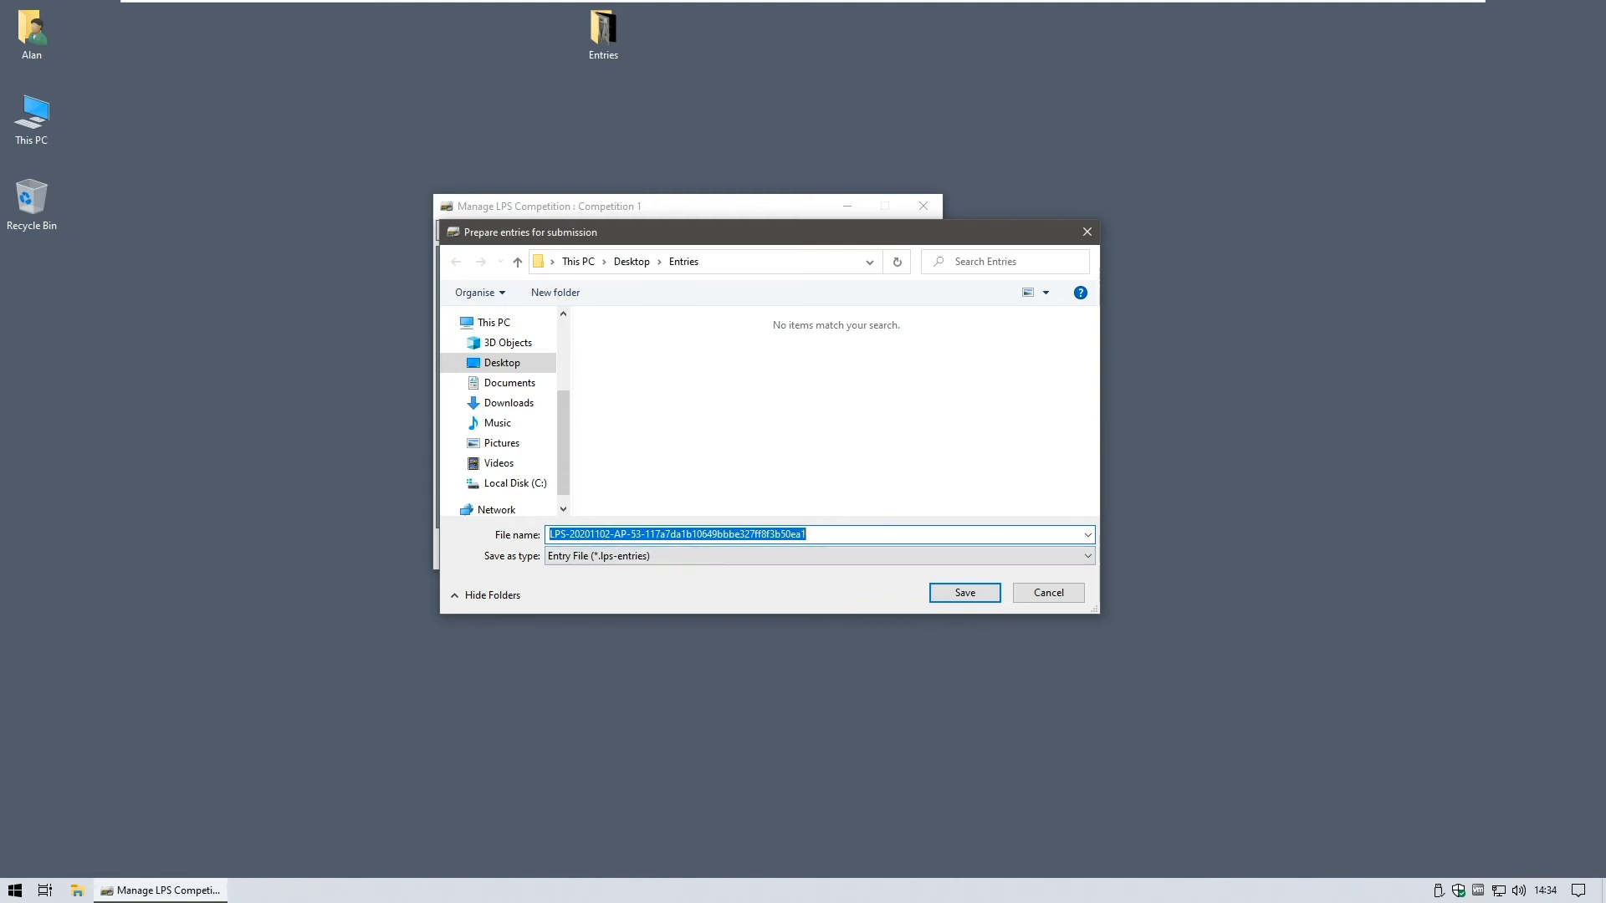
- Save the prepared .lps-entries file into the Desktop folder
left_click(632, 262)
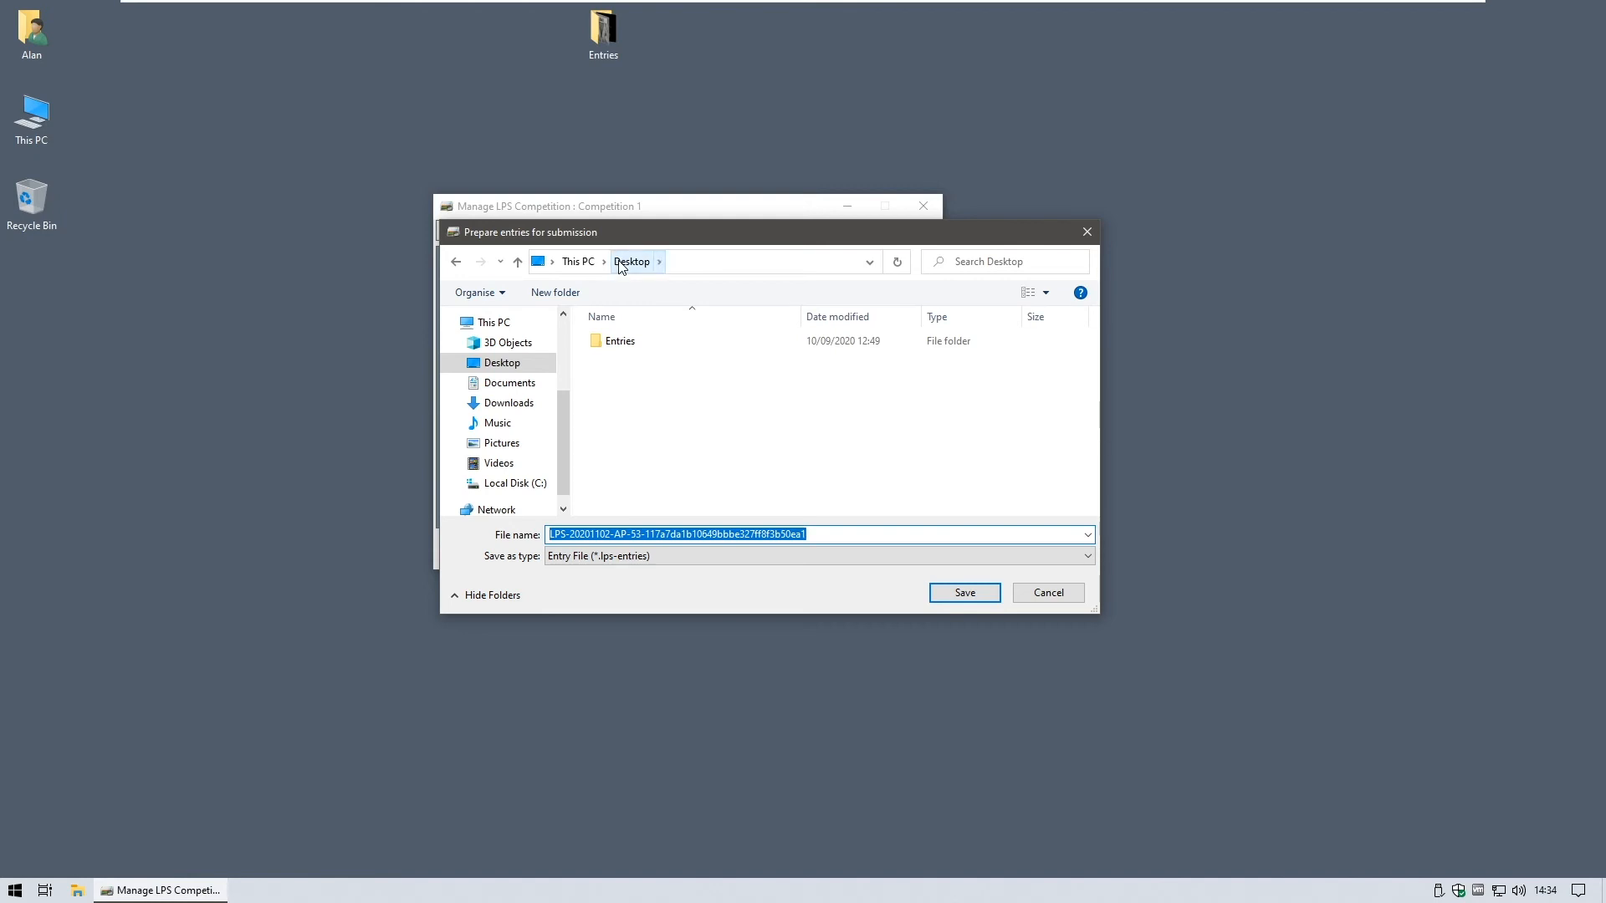
left_click(963, 592)
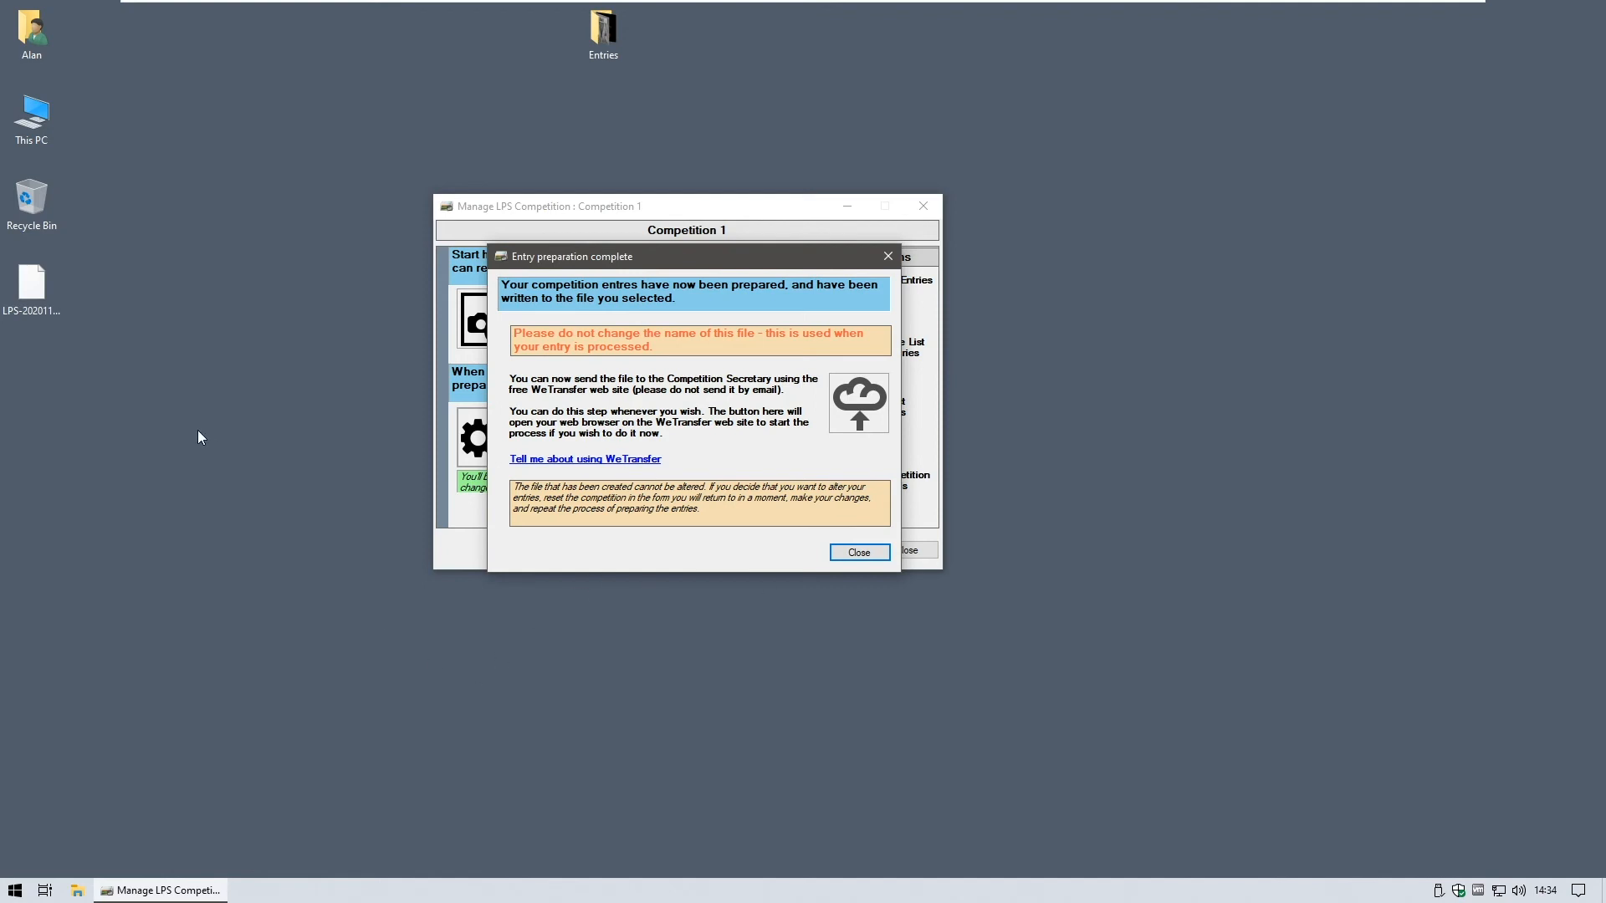
- Reposition the new entries file icon on the desktop and launch the WeTransfer website
left_click_drag(27, 299, 92, 322)
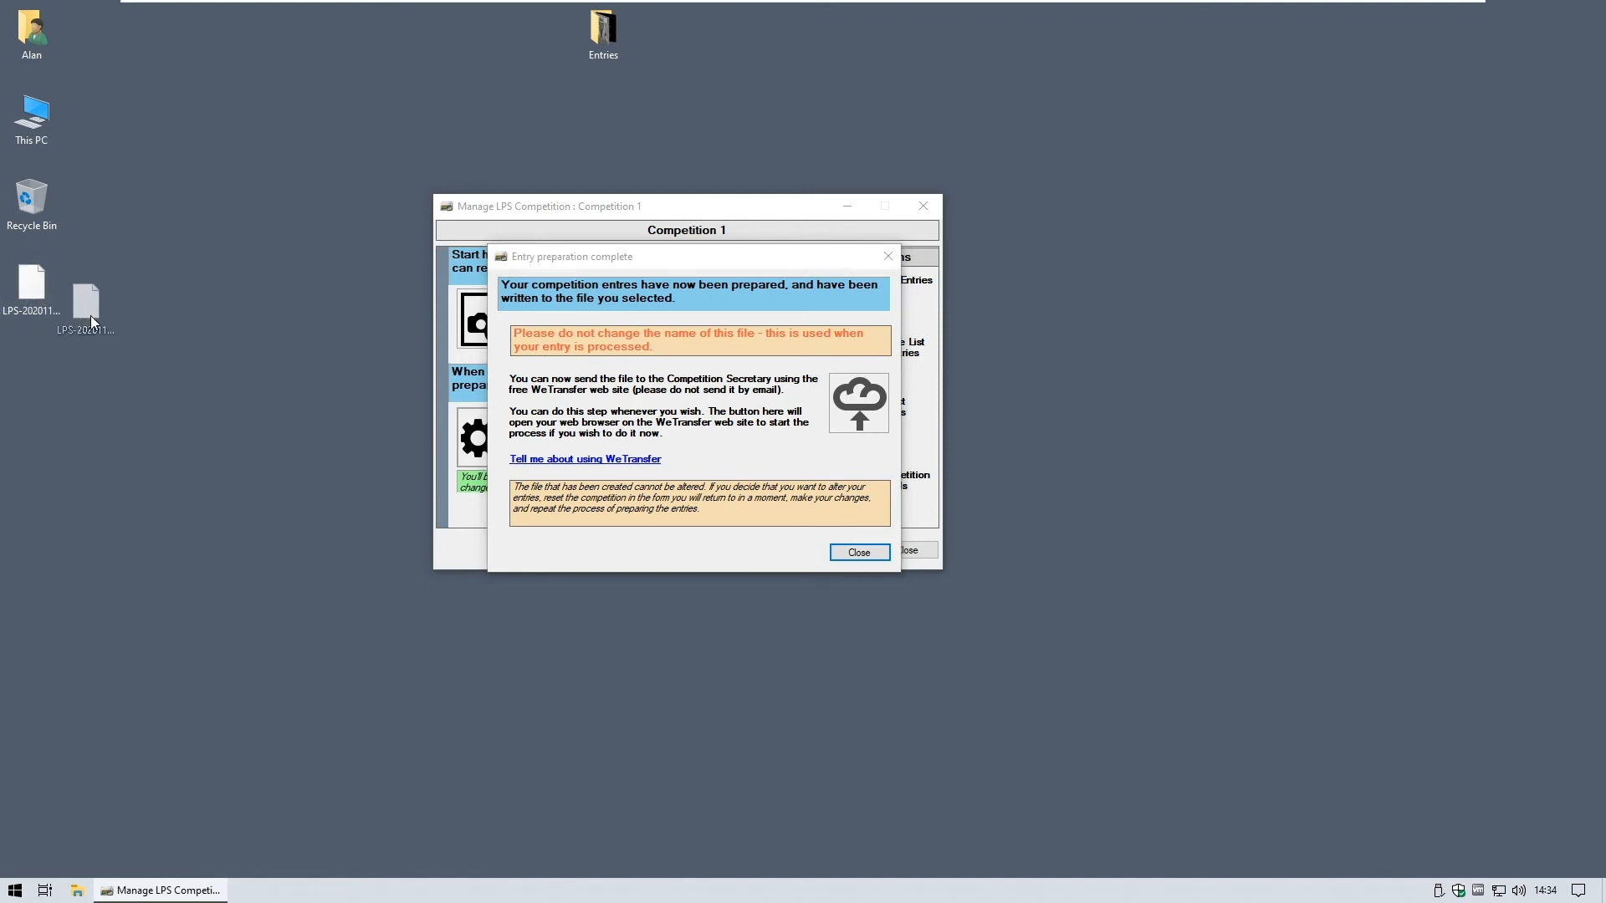
left_click_drag(213, 339, 214, 343)
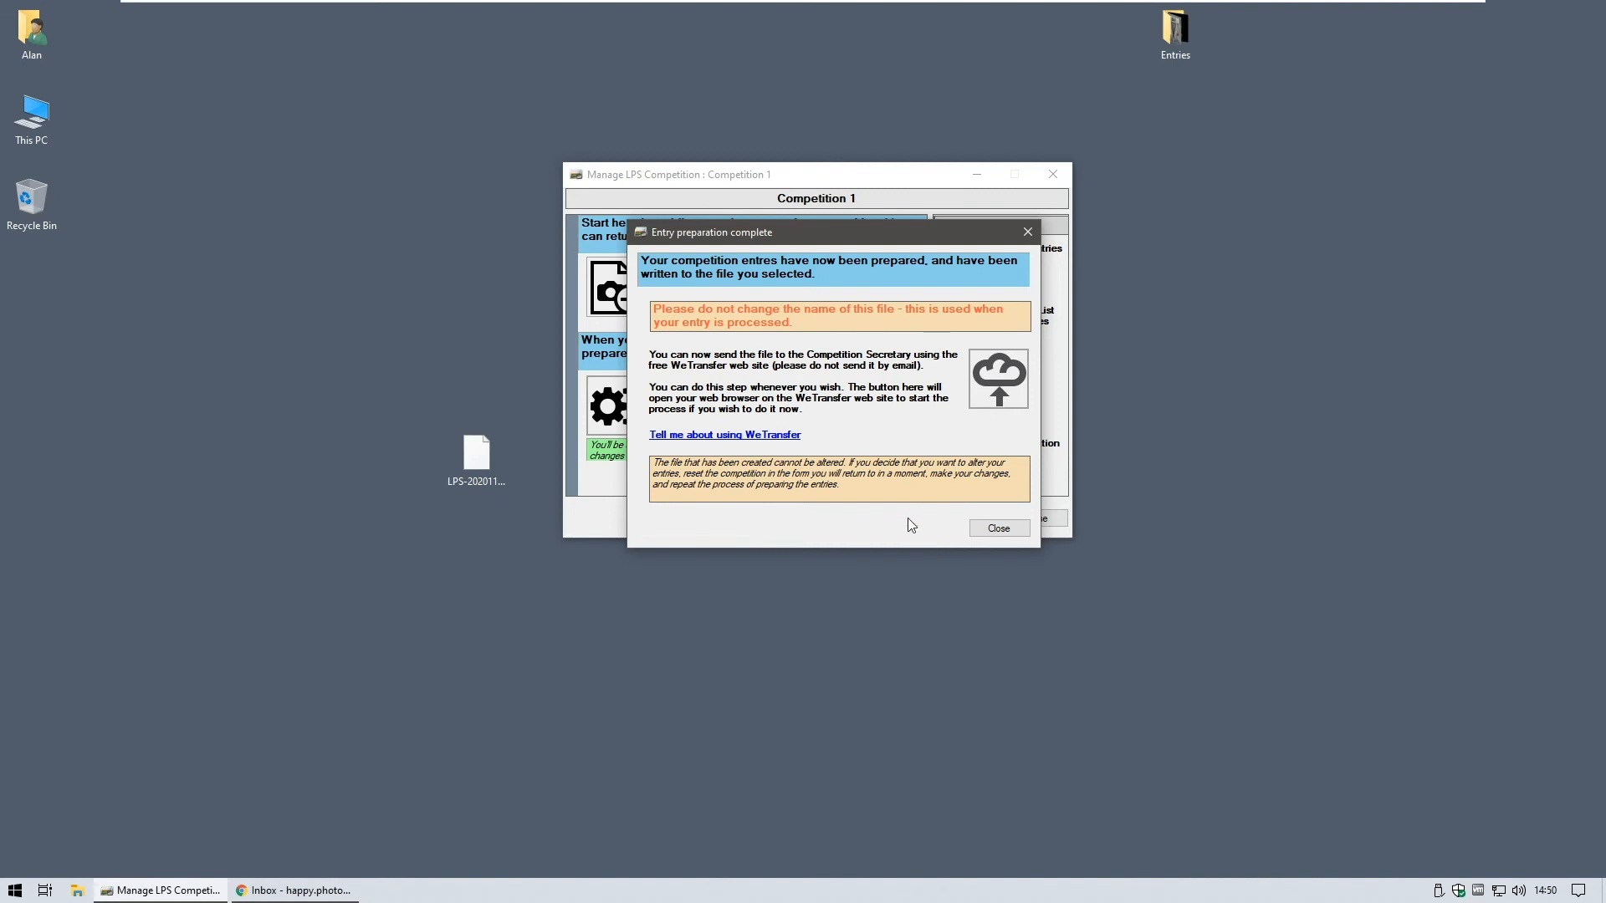
left_click(1005, 382)
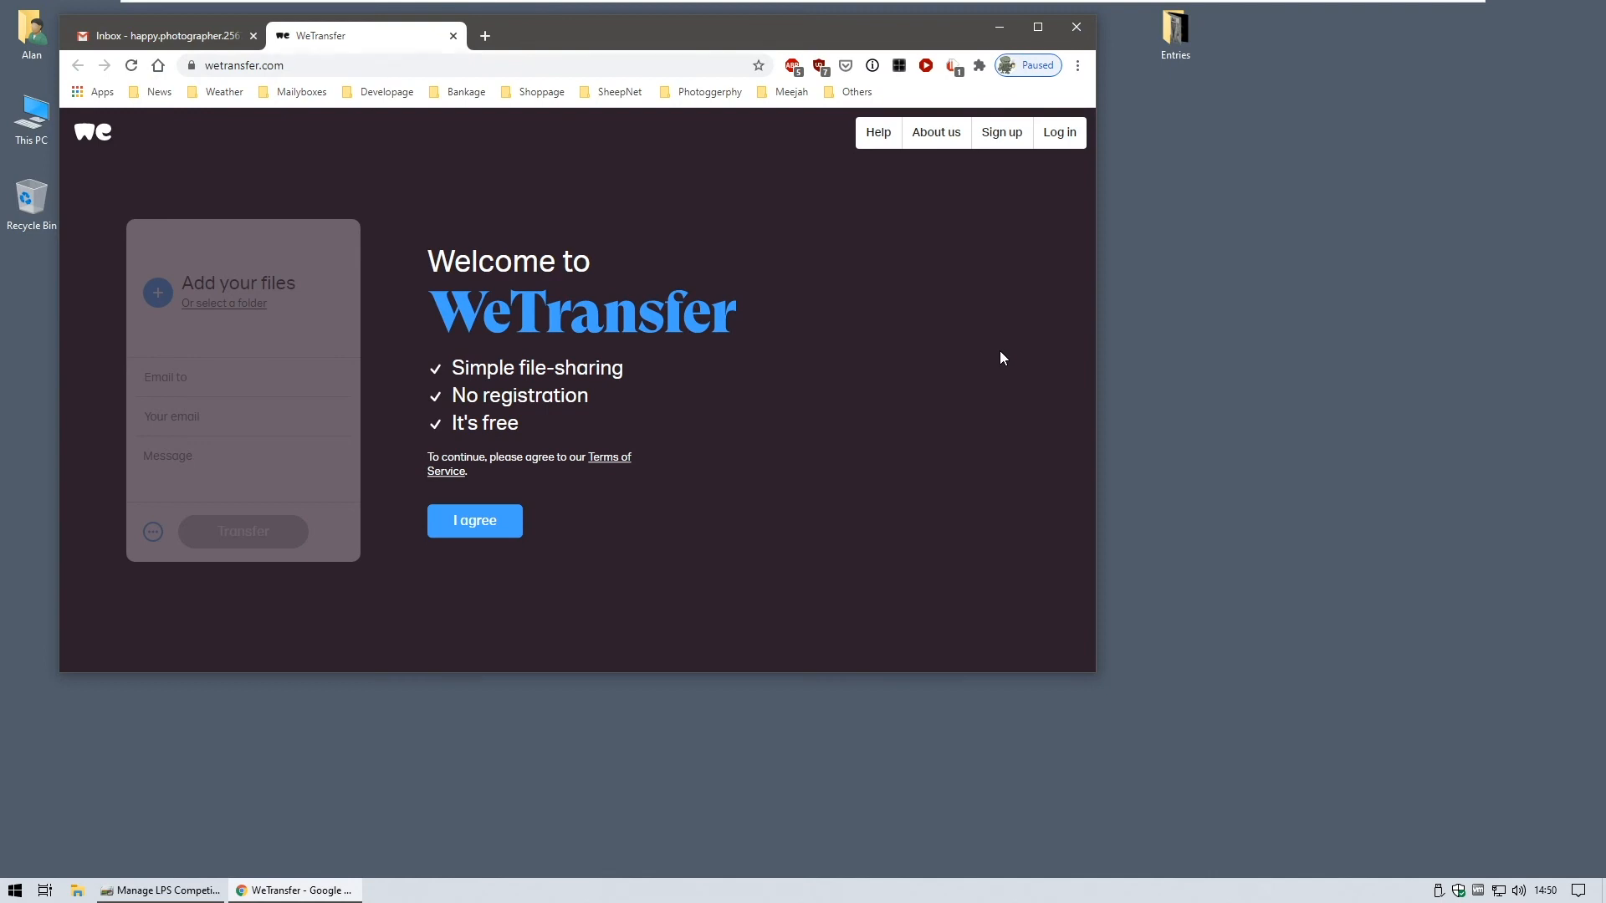
- Centre the browser window and accept WeTransfer's terms of service and cookie settings
left_click_drag(612, 36, 843, 83)
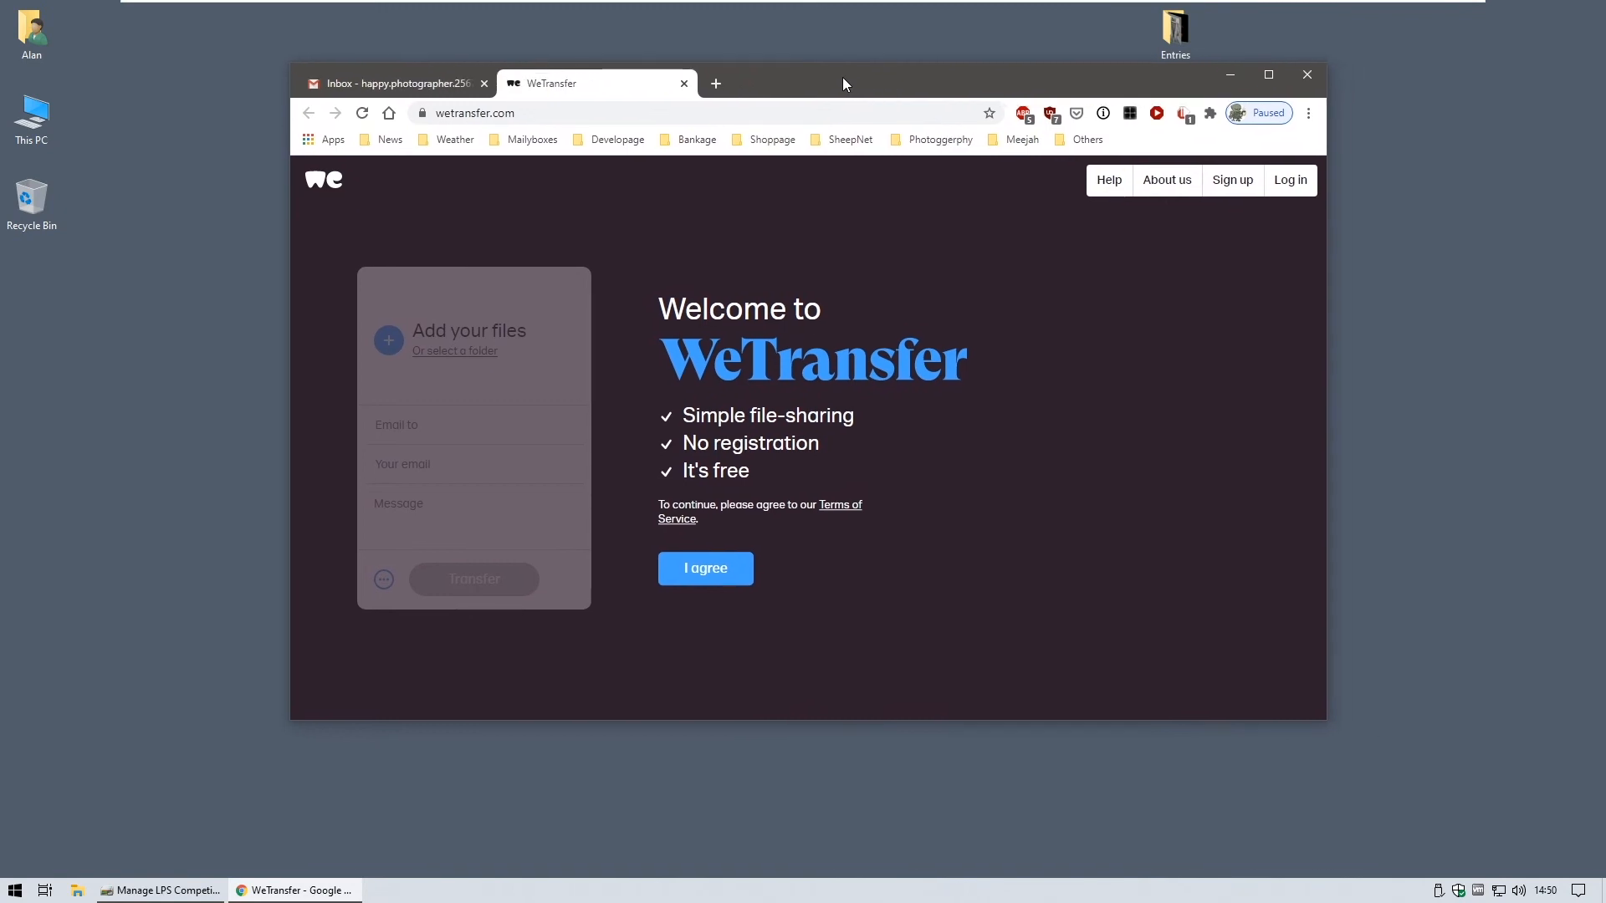
left_click(723, 577)
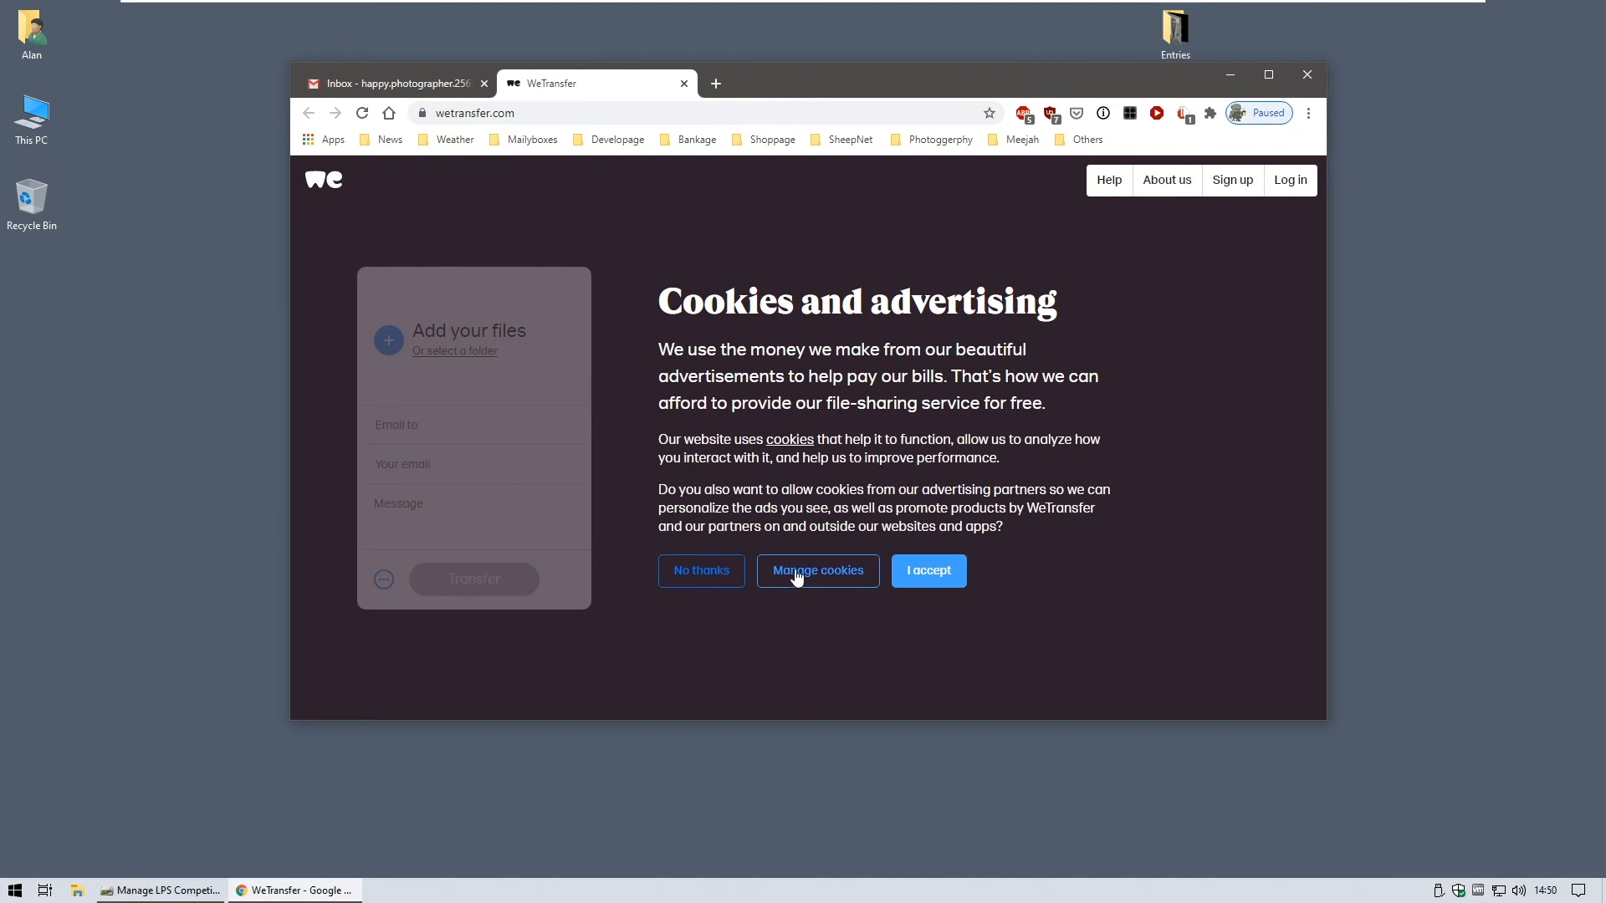
left_click(925, 577)
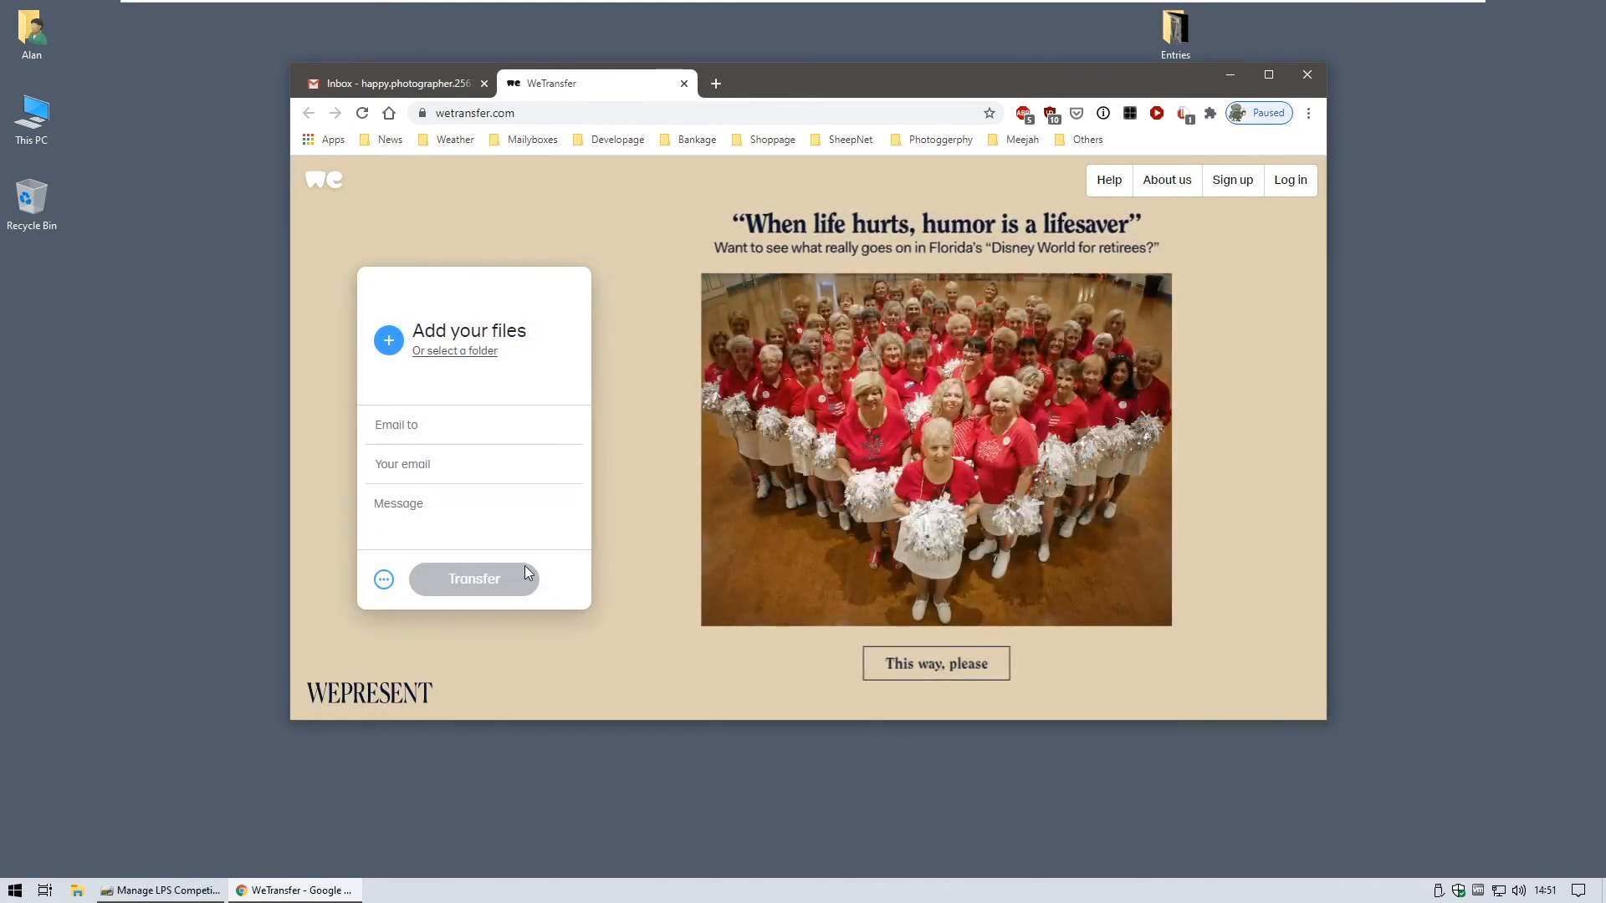
- Upload the .lps-entries file from the Desktop to the WeTransfer form
left_click(524, 338)
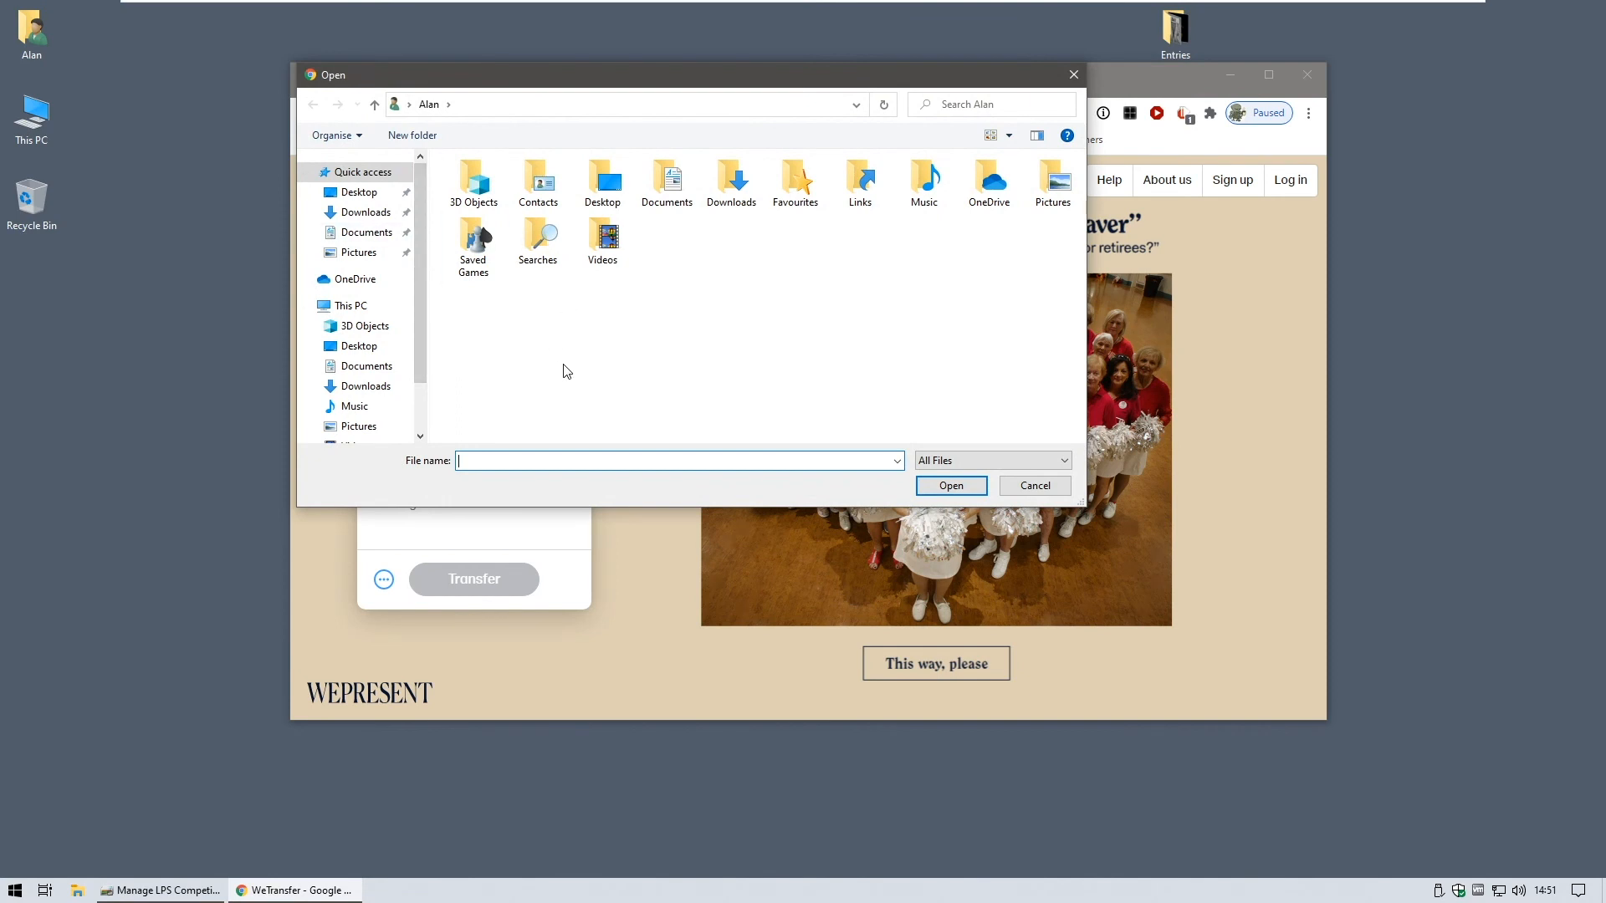
left_click(371, 200)
left_click(550, 204)
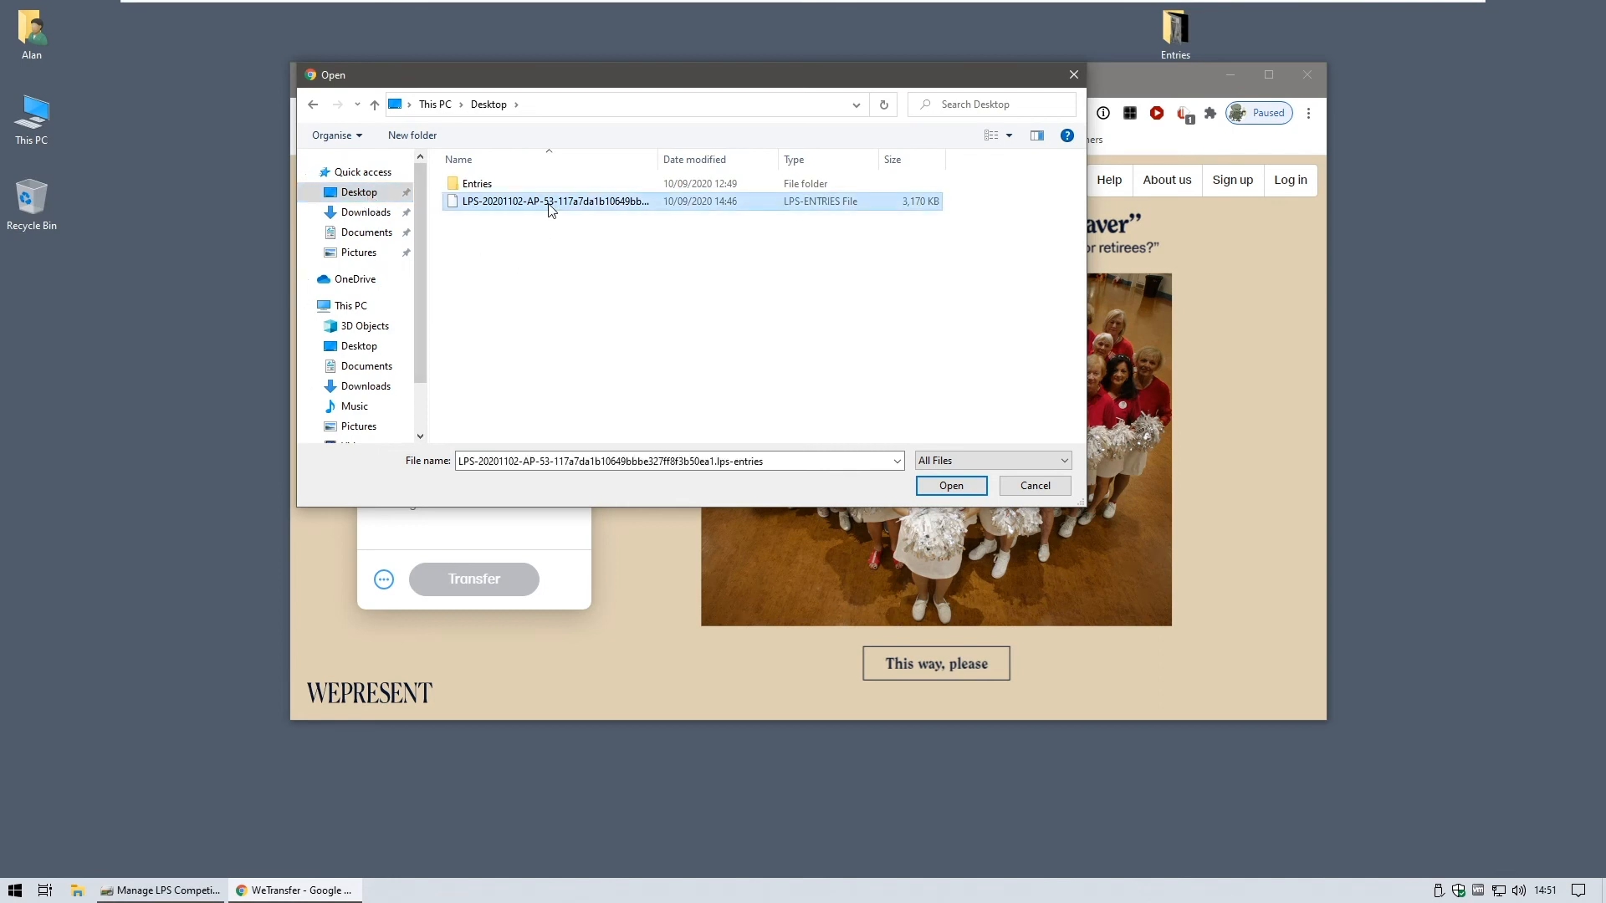
left_click(929, 487)
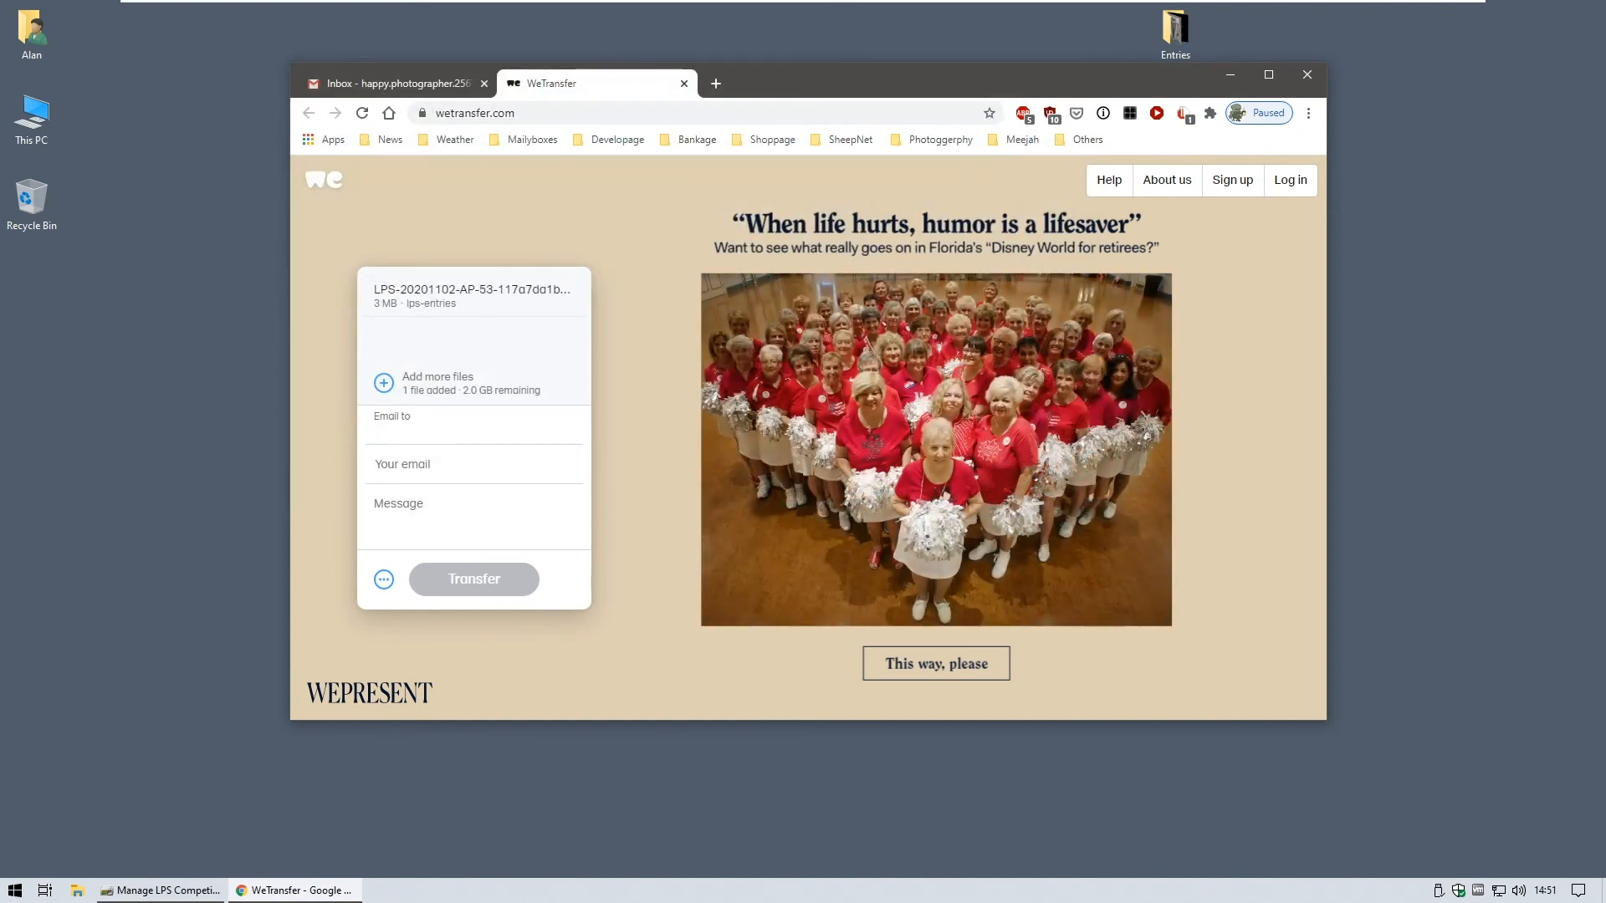
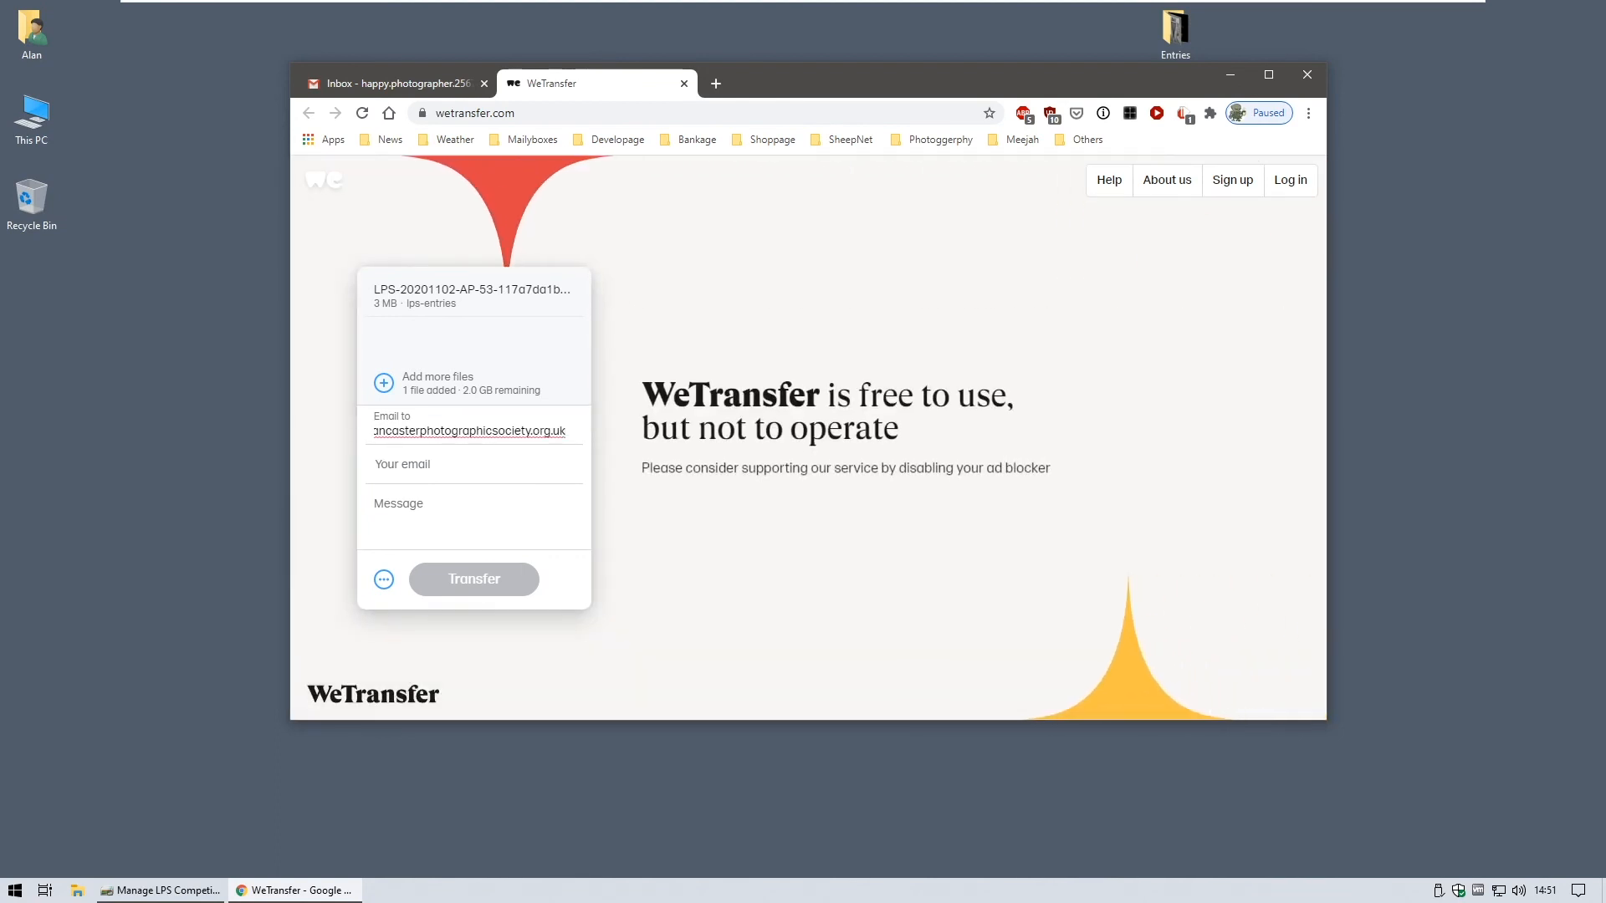
- Enter the competition secretary's entries e-mail address as recipient, checking and correcting its domain
key("Home")
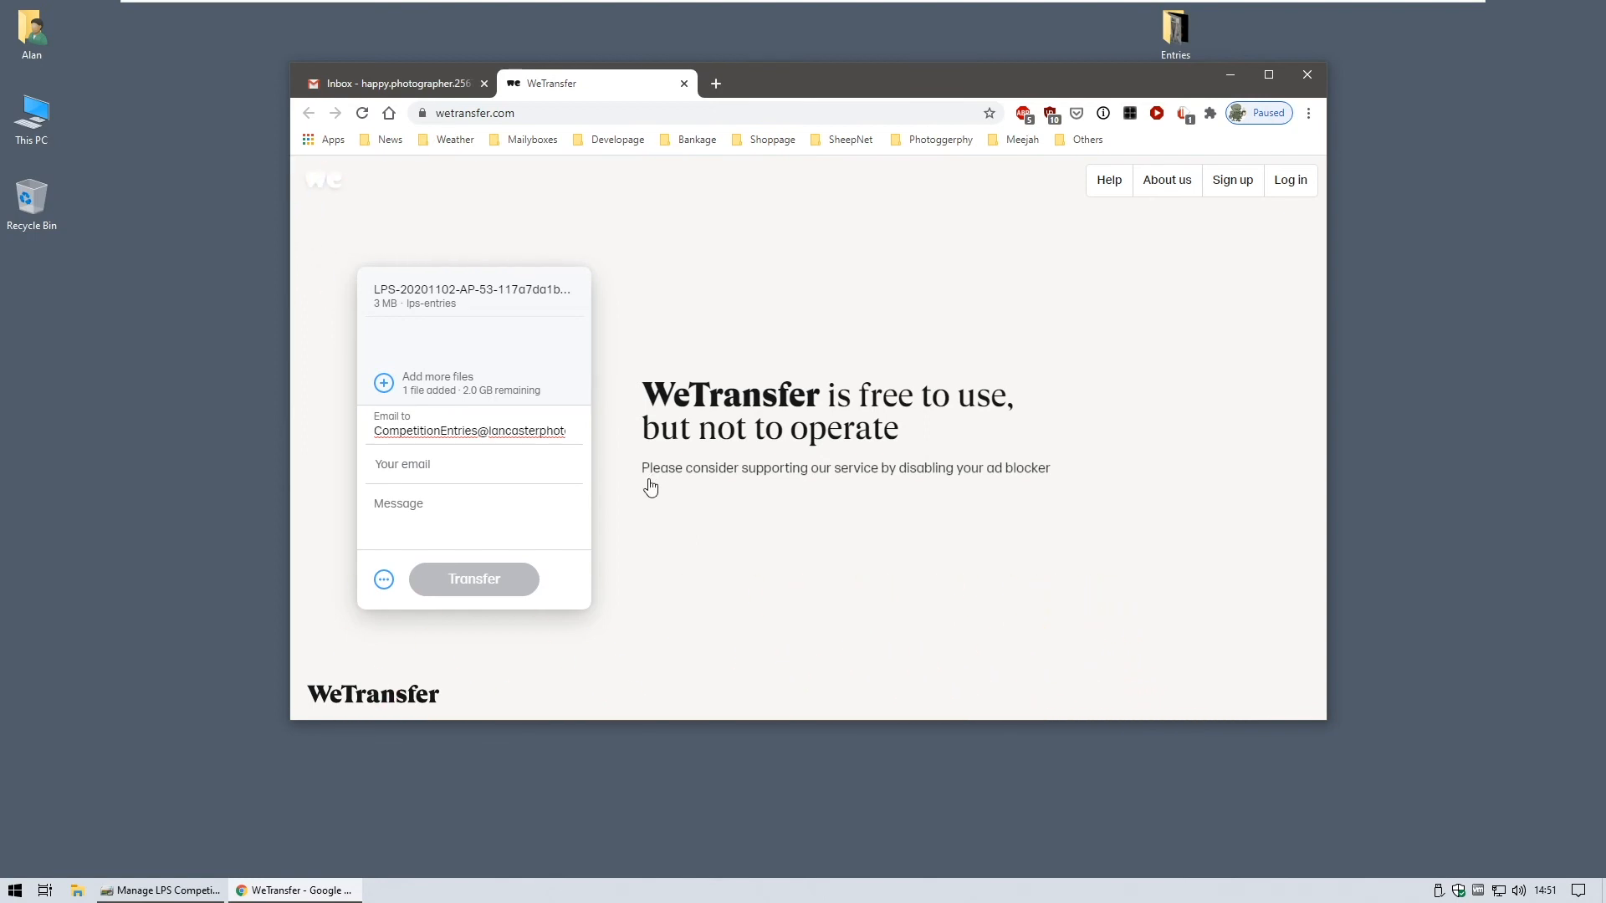
key("Right")
key("Right")
key("Right")
key("Right")
key("Right")
key("Right")
key("Right")
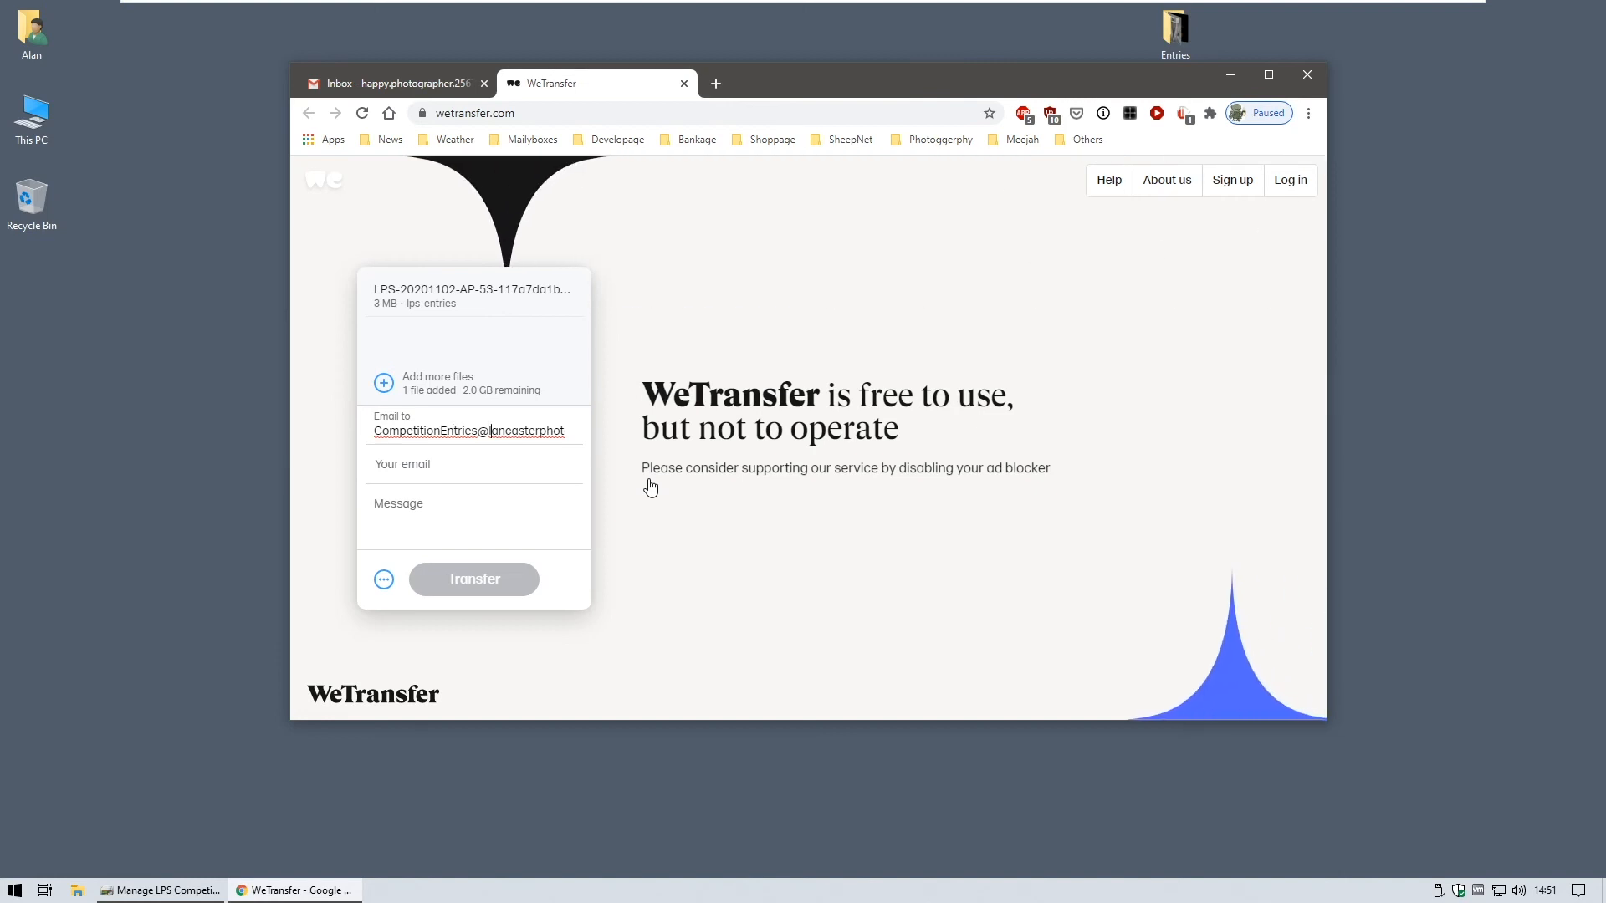
key("End")
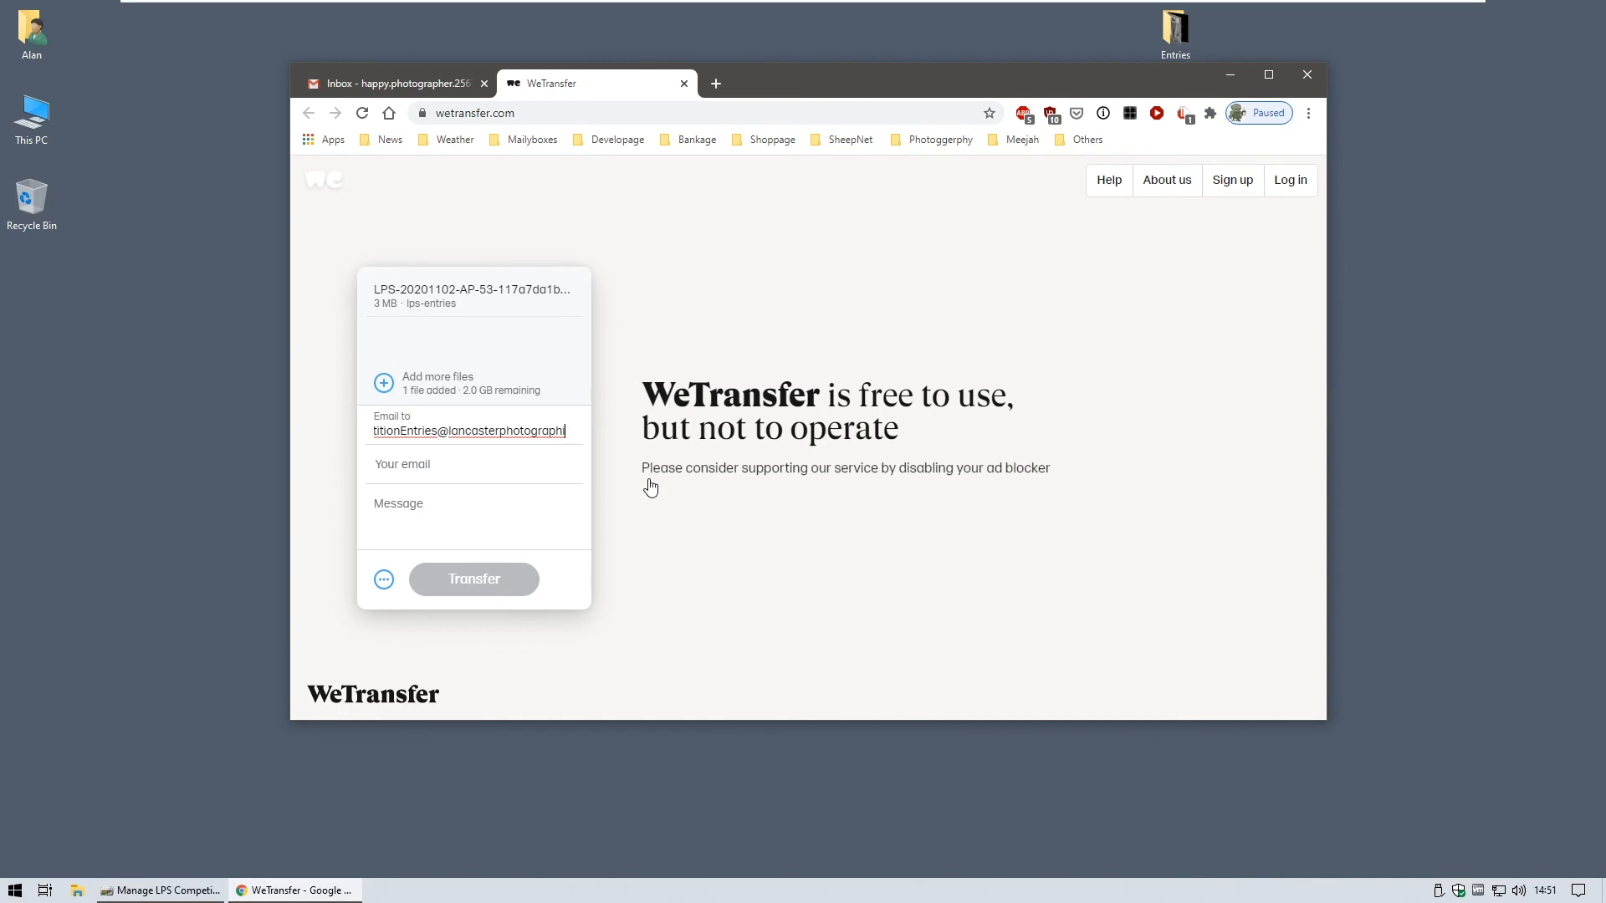
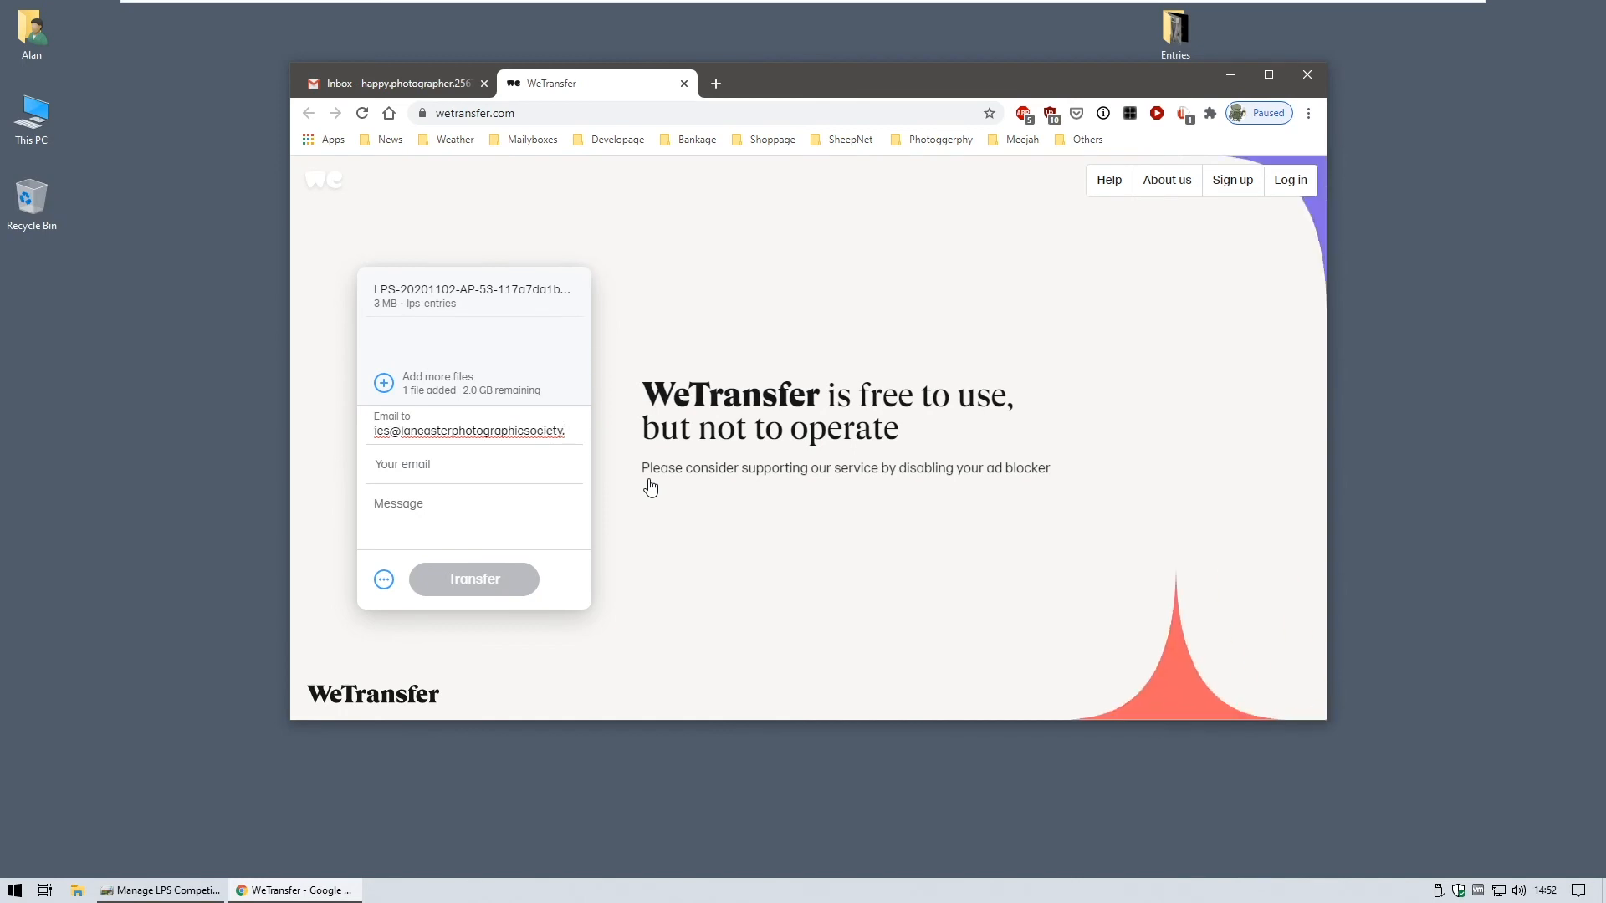
key("Tab")
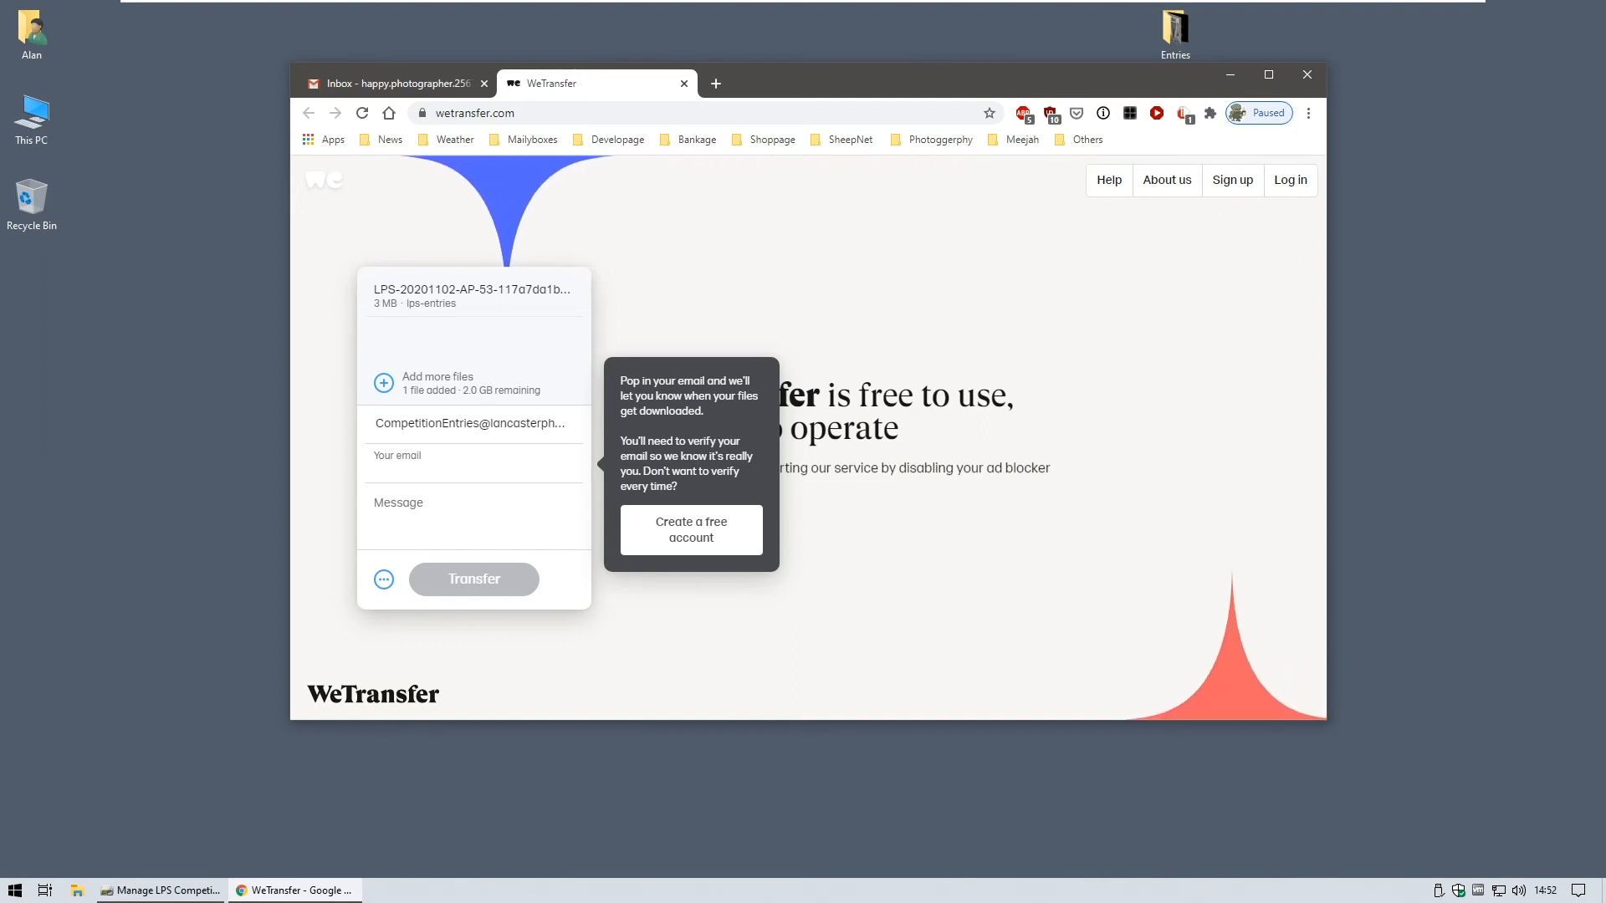
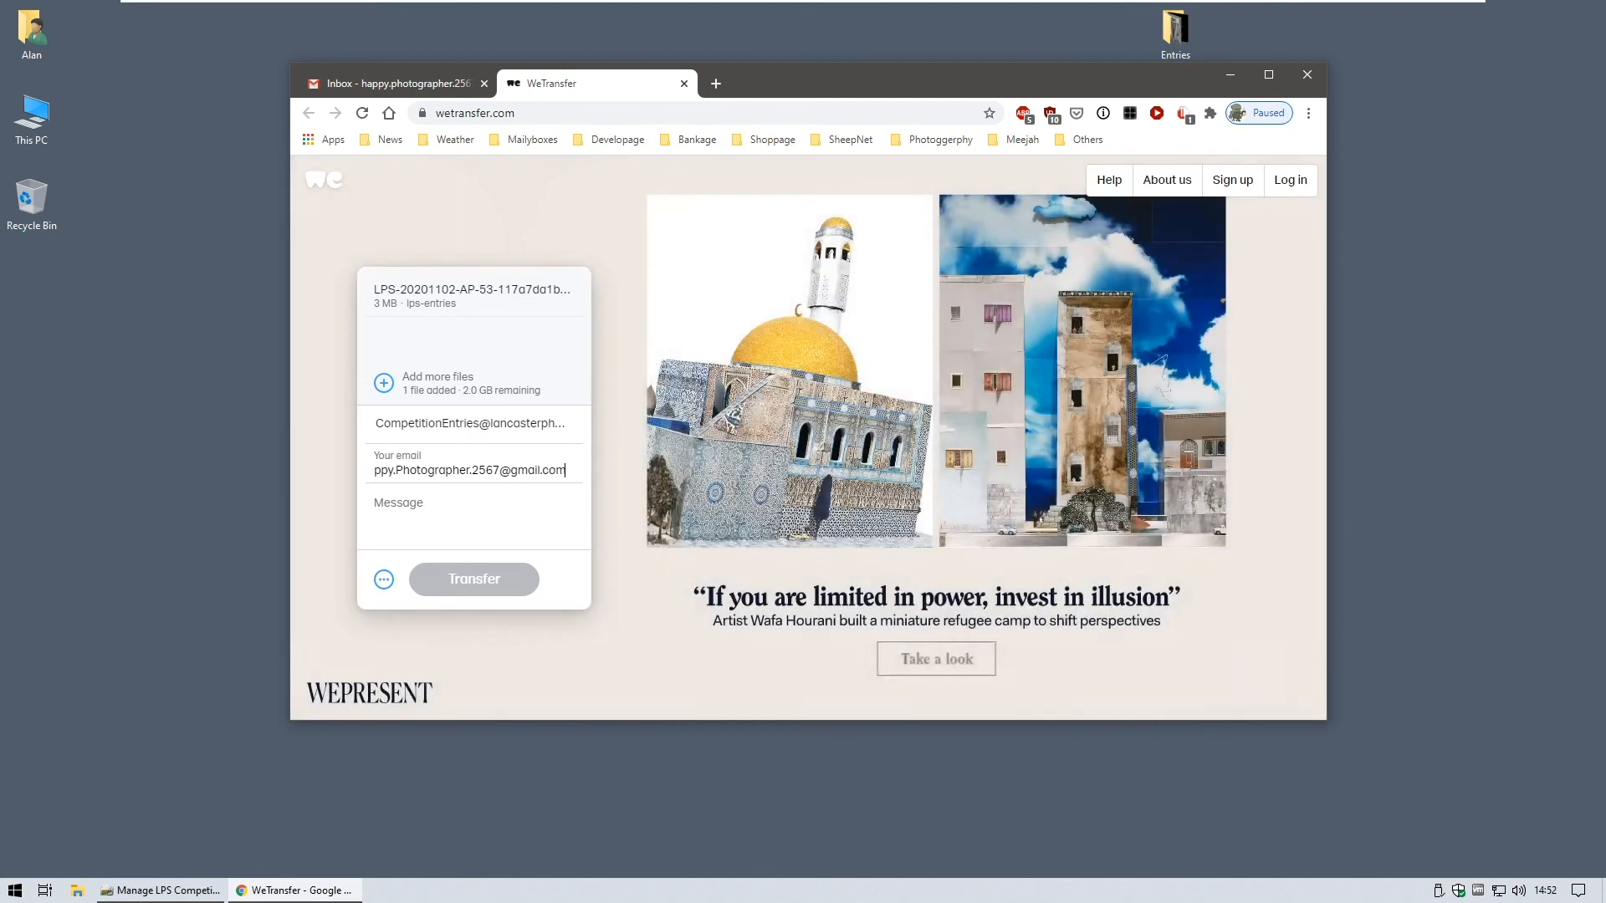
- Fill in the sender's own e-mail address
key("Home")
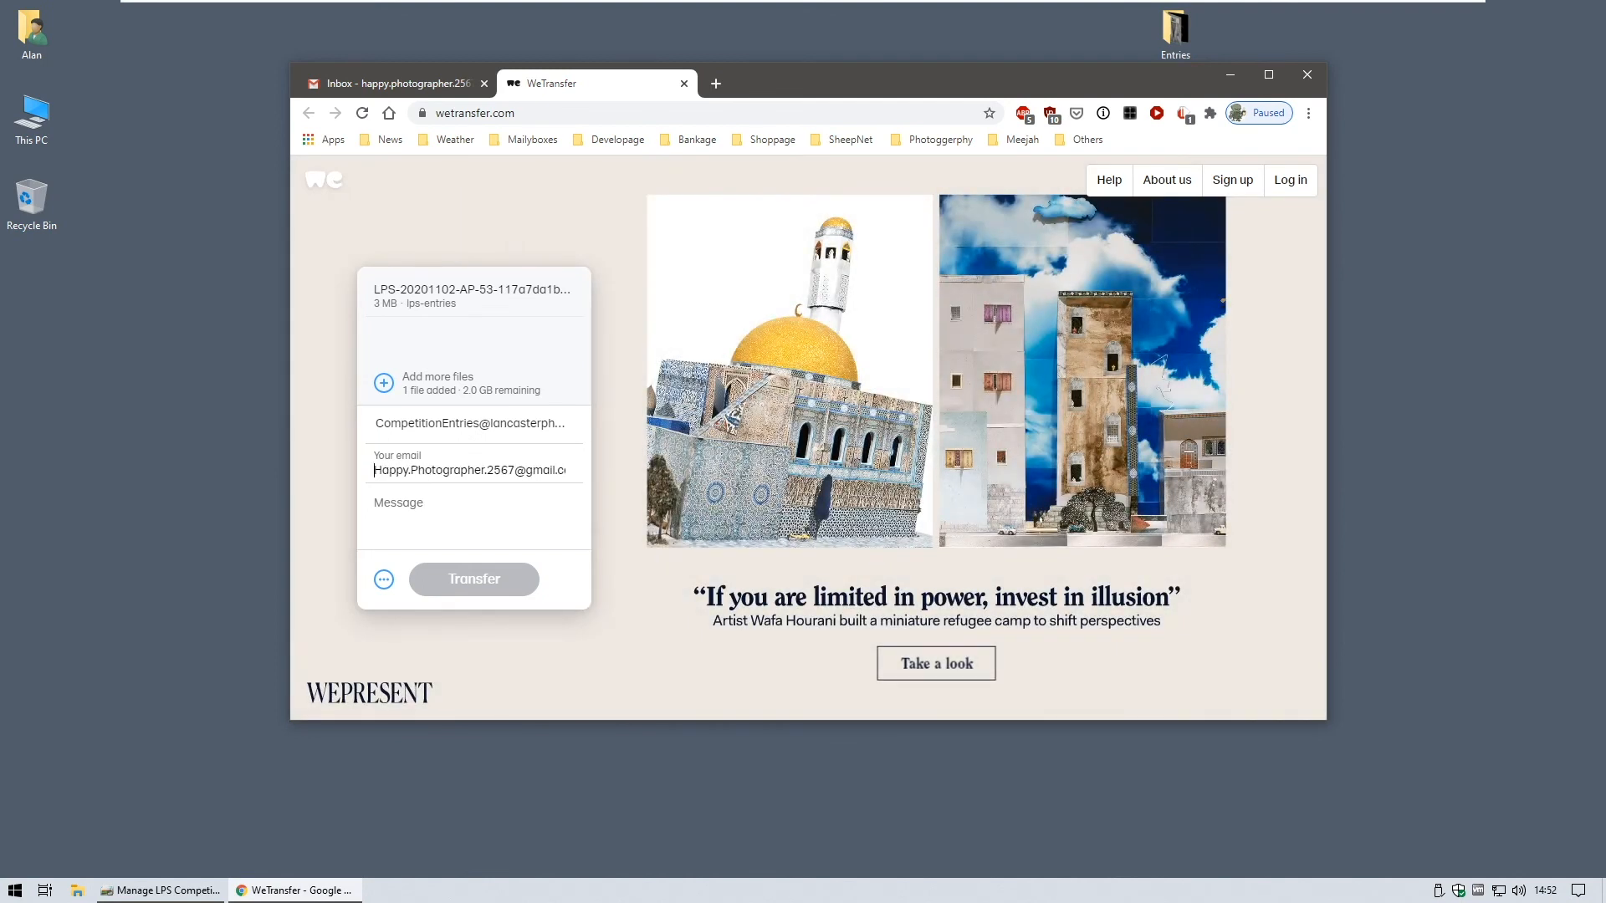
- Add the message 'AP entries competition 1' and send the transfer
left_click(393, 511)
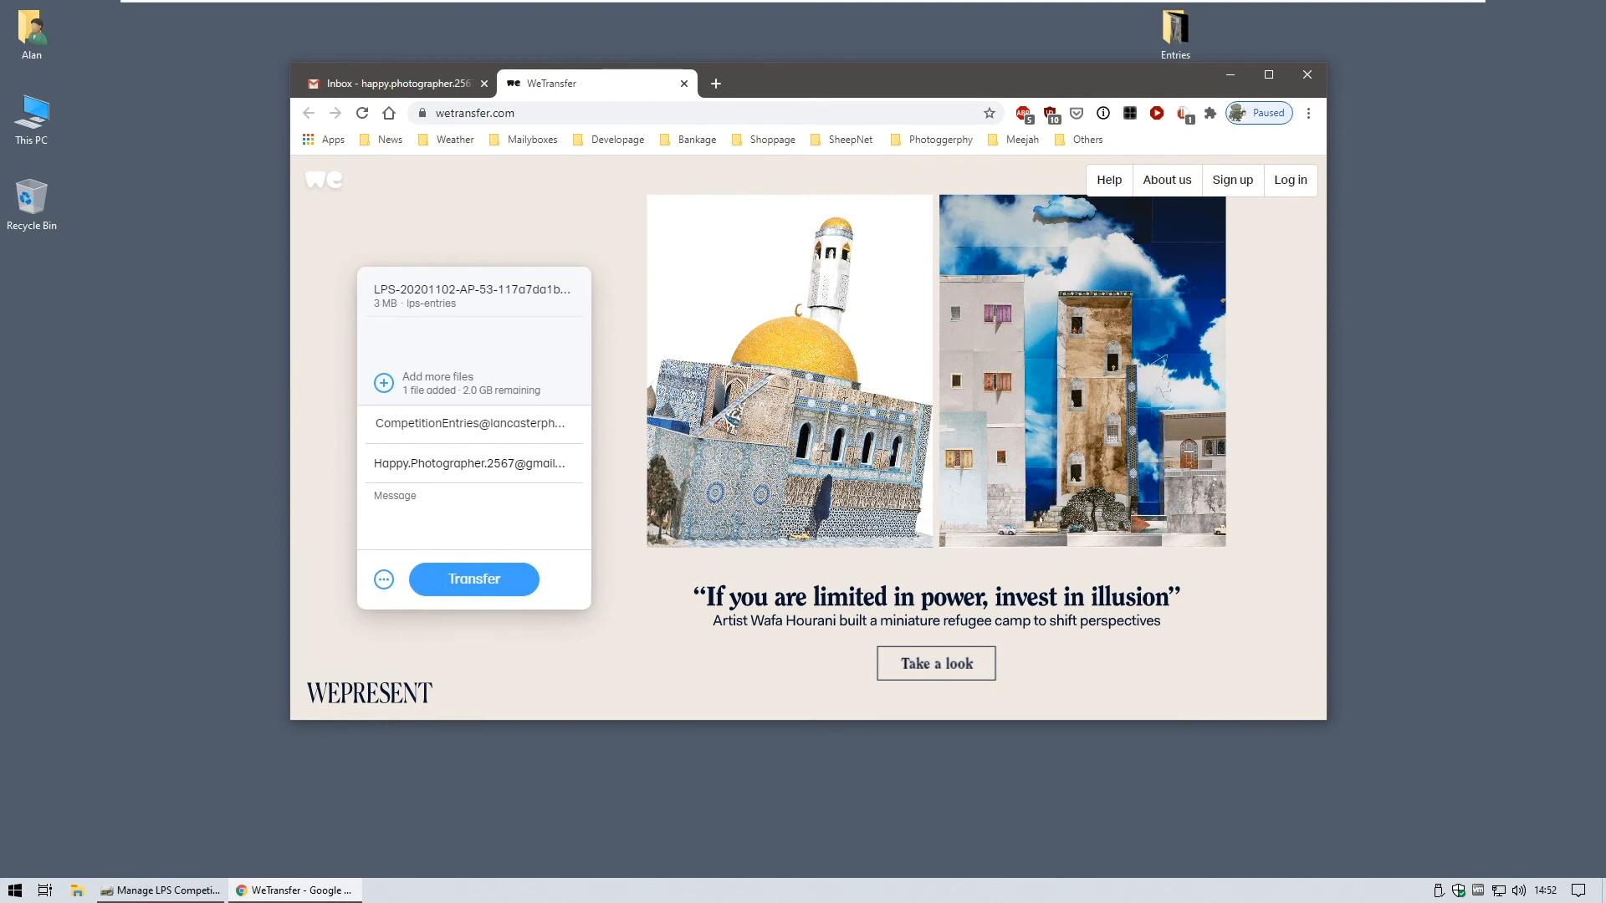
type("entries competition 1")
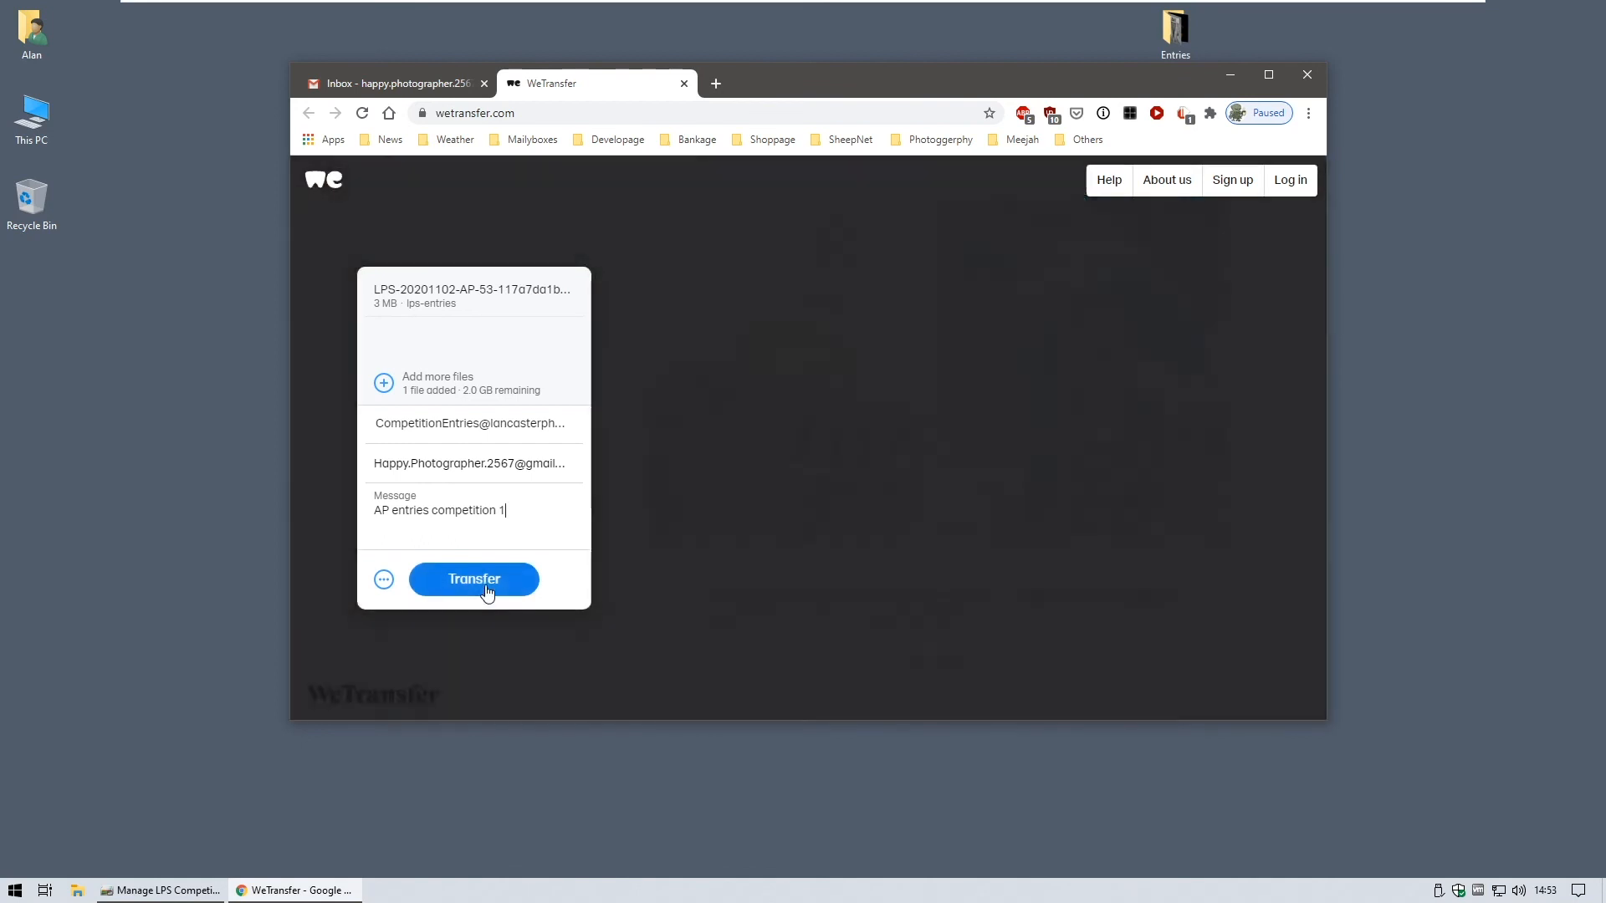
left_click(485, 585)
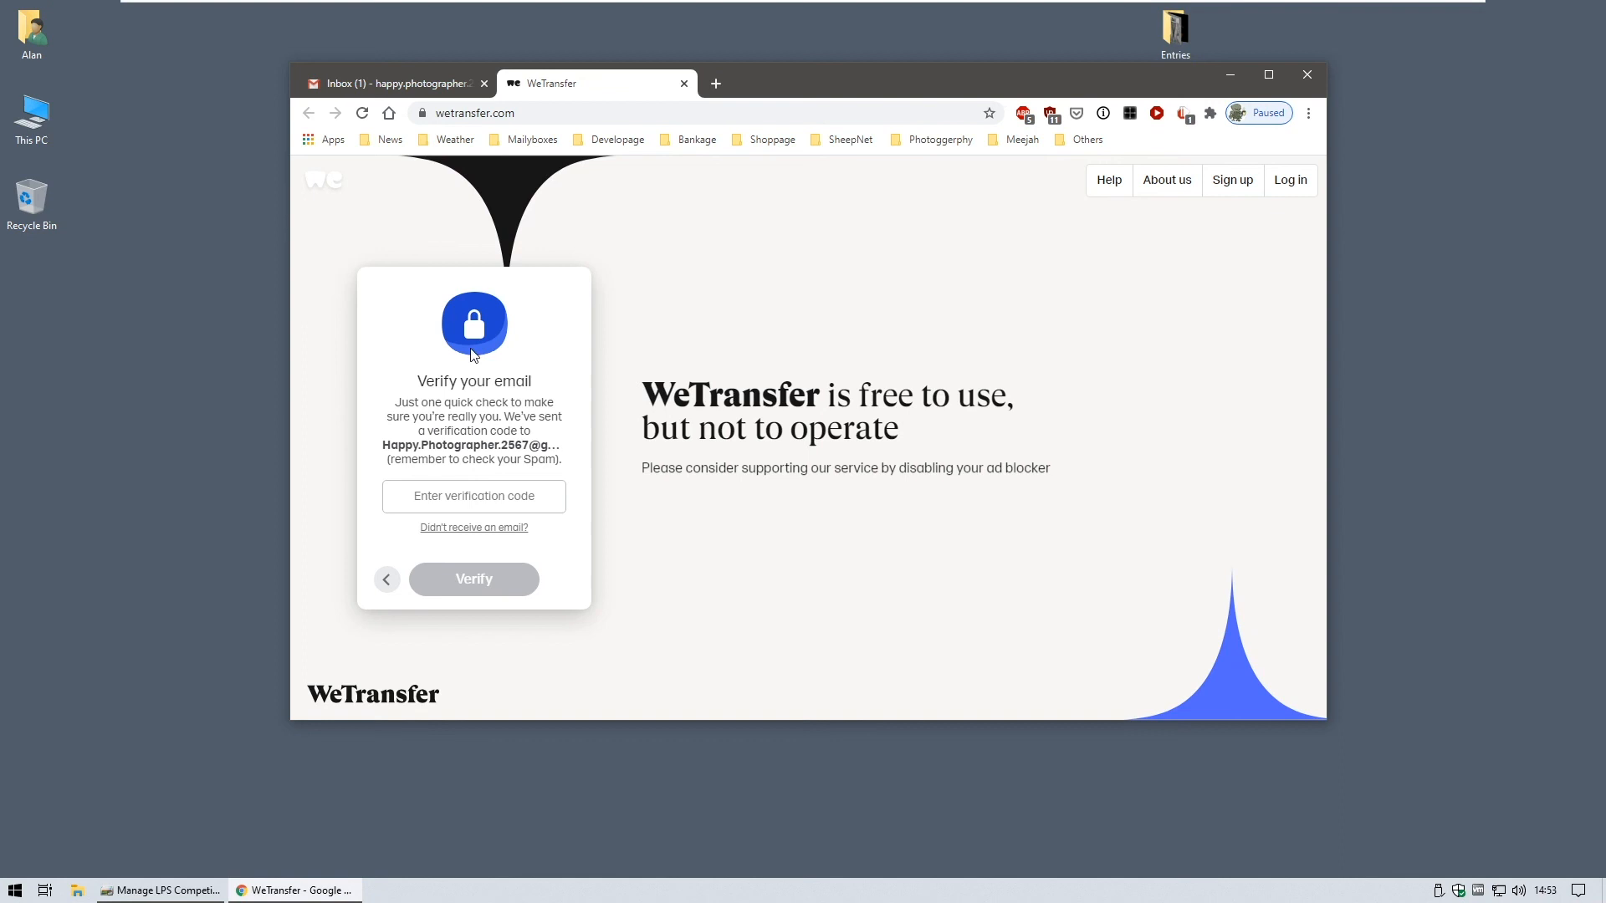
- Open the WeTransfer verification e-mail in the Gmail inbox tab
left_click(408, 87)
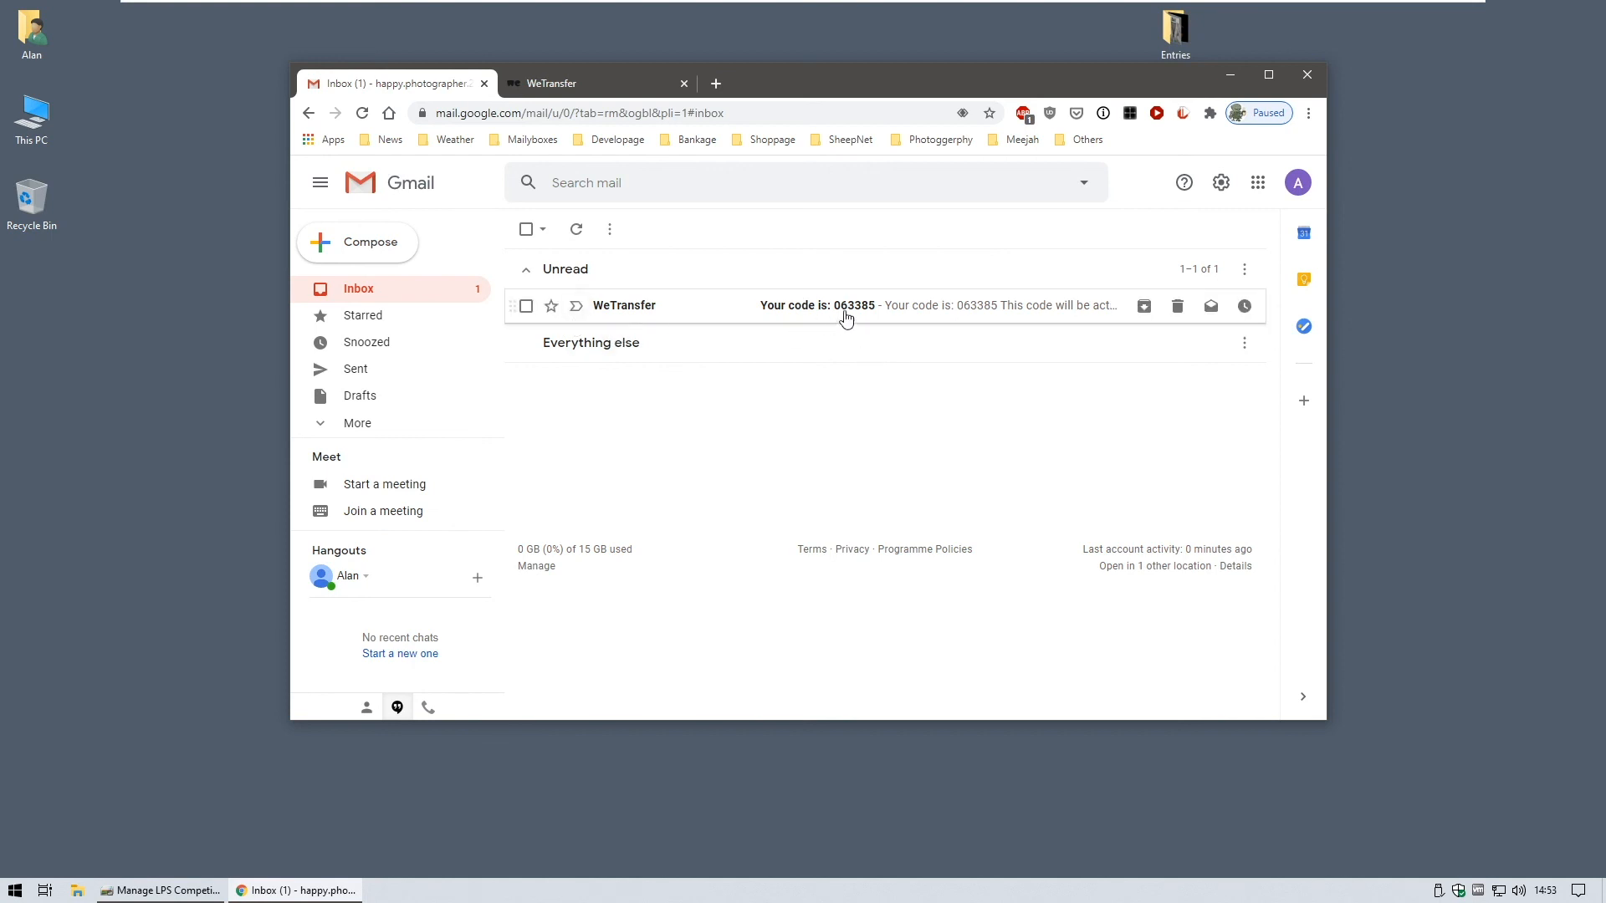
left_click(909, 316)
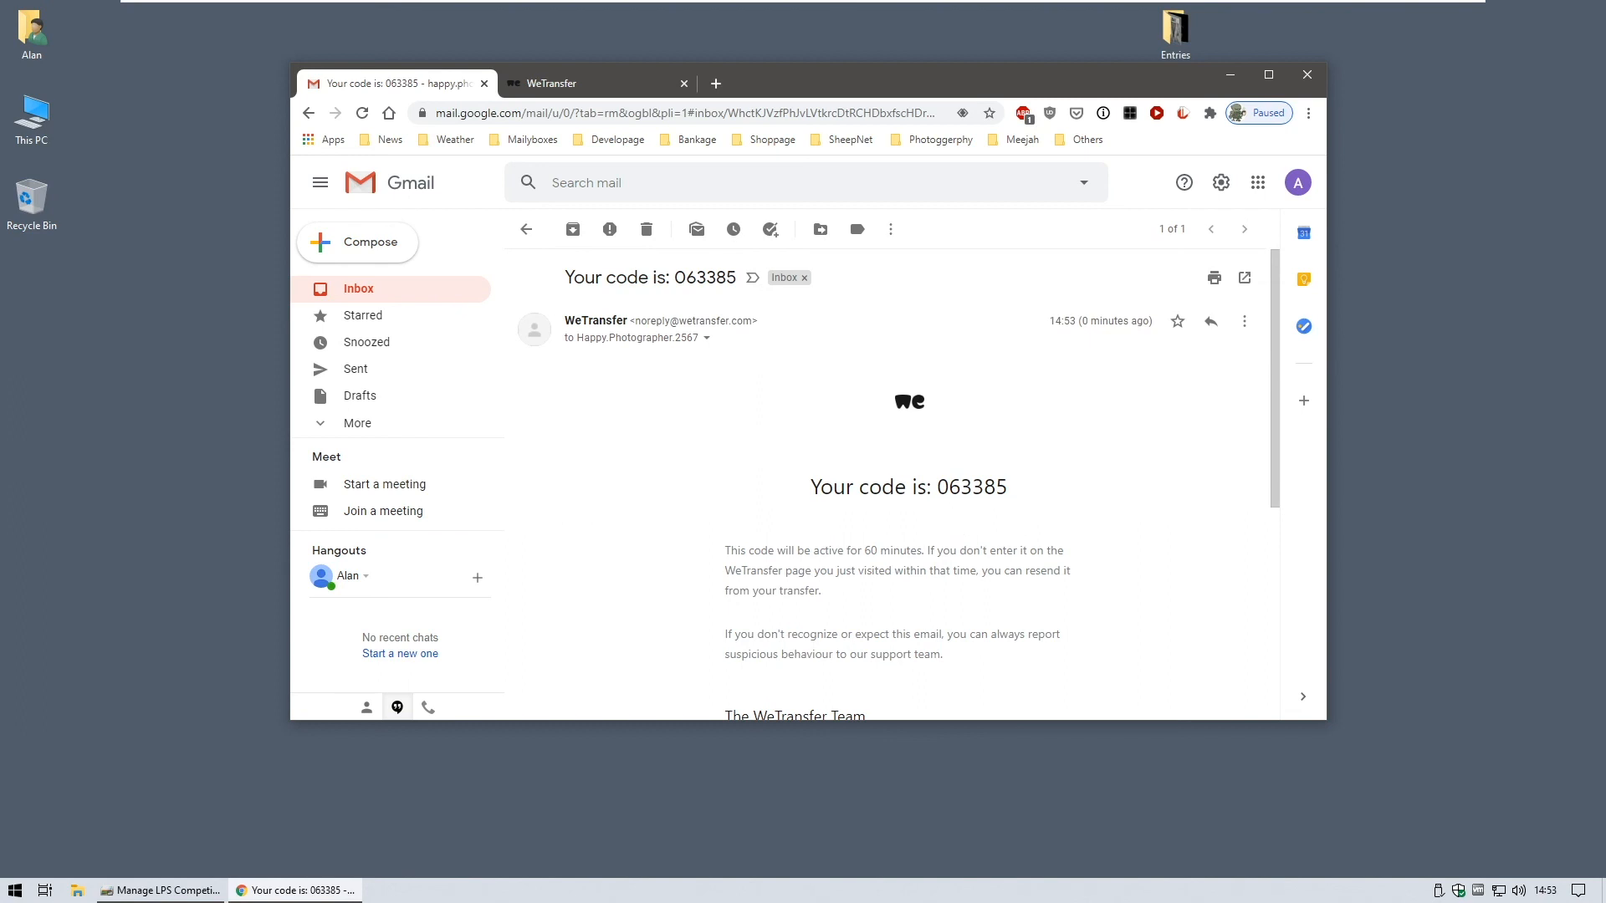
- Copy the verification code from WeTransfer's Gmail message and go back to the WeTransfer tab
double_click(1004, 488)
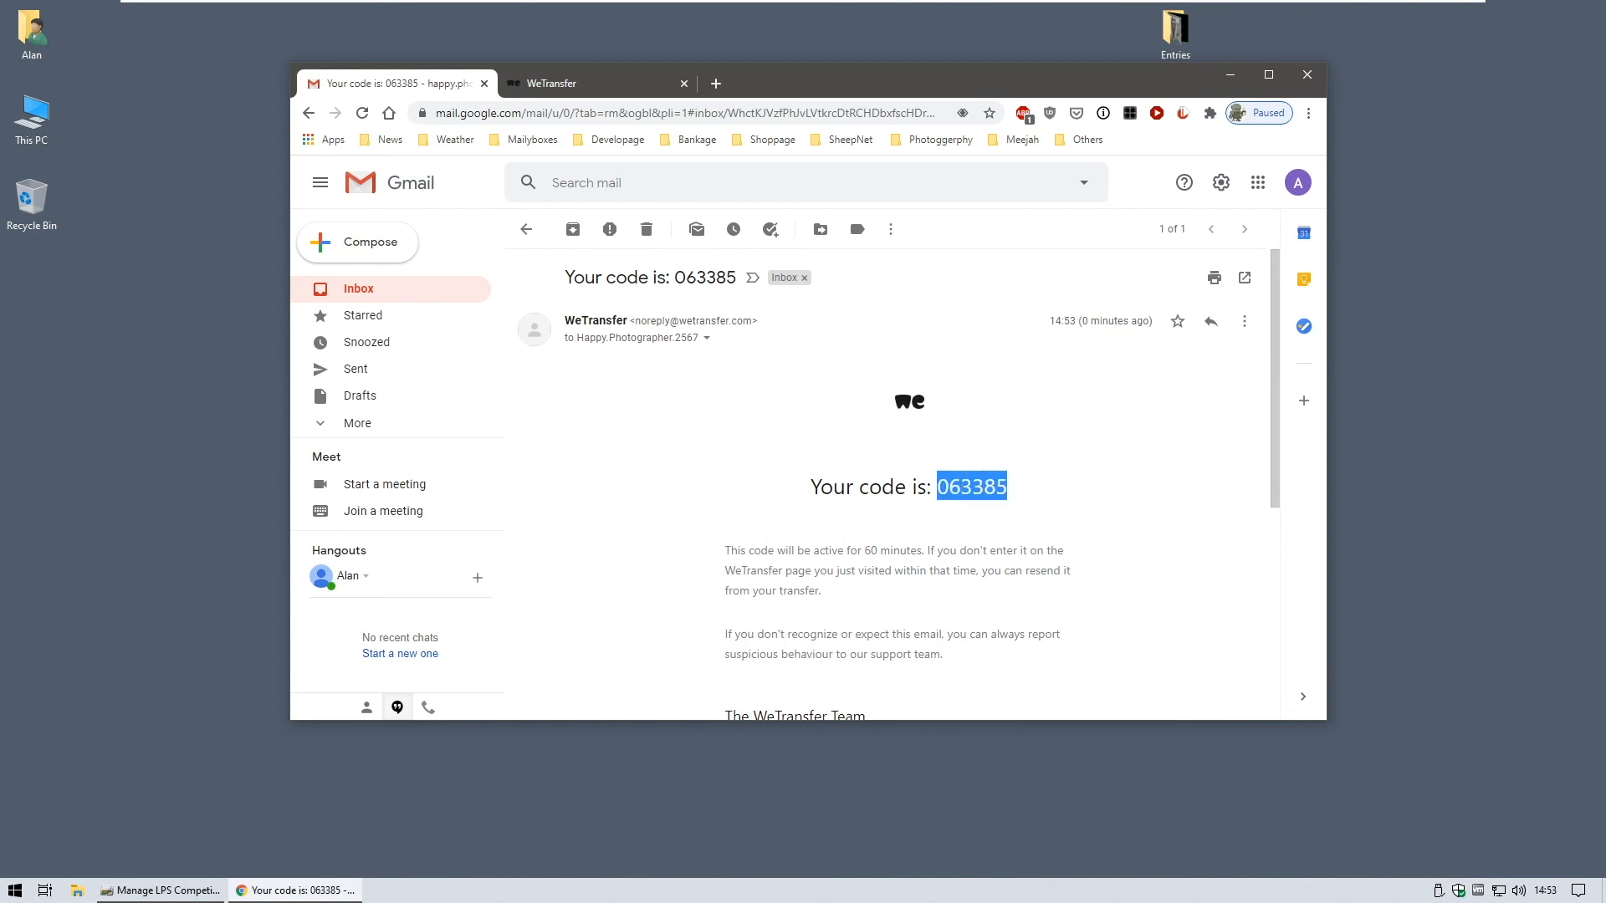
right_click(994, 490)
left_click(1032, 500)
left_click(557, 84)
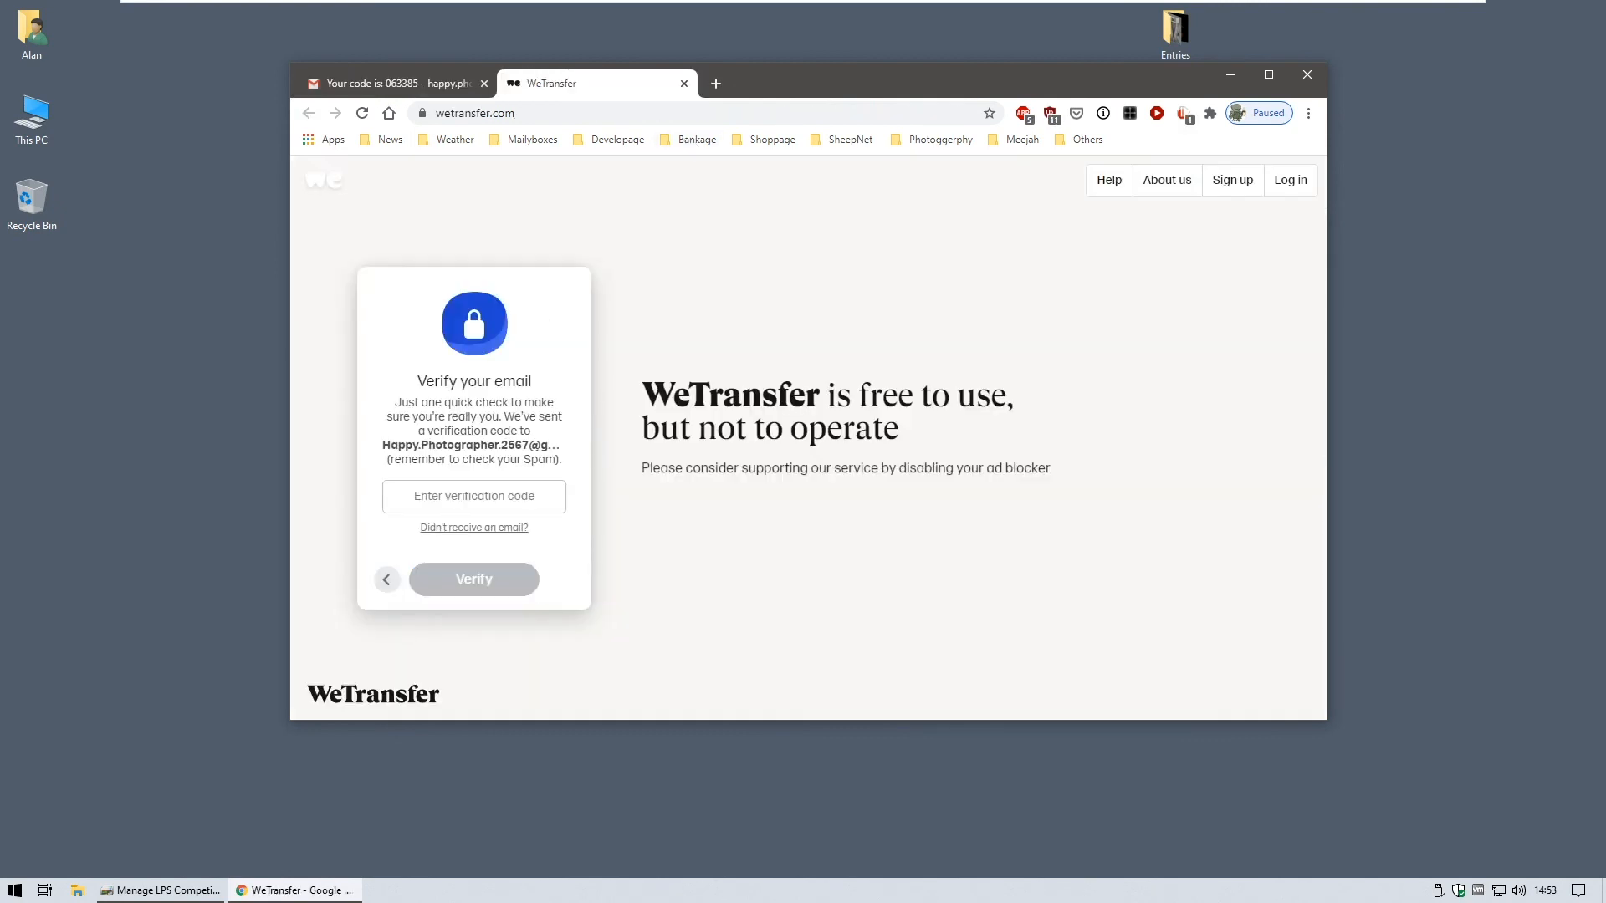
- Paste the code into WeTransfer's code box and verify, sending the 3.1 MB entries file
right_click(441, 495)
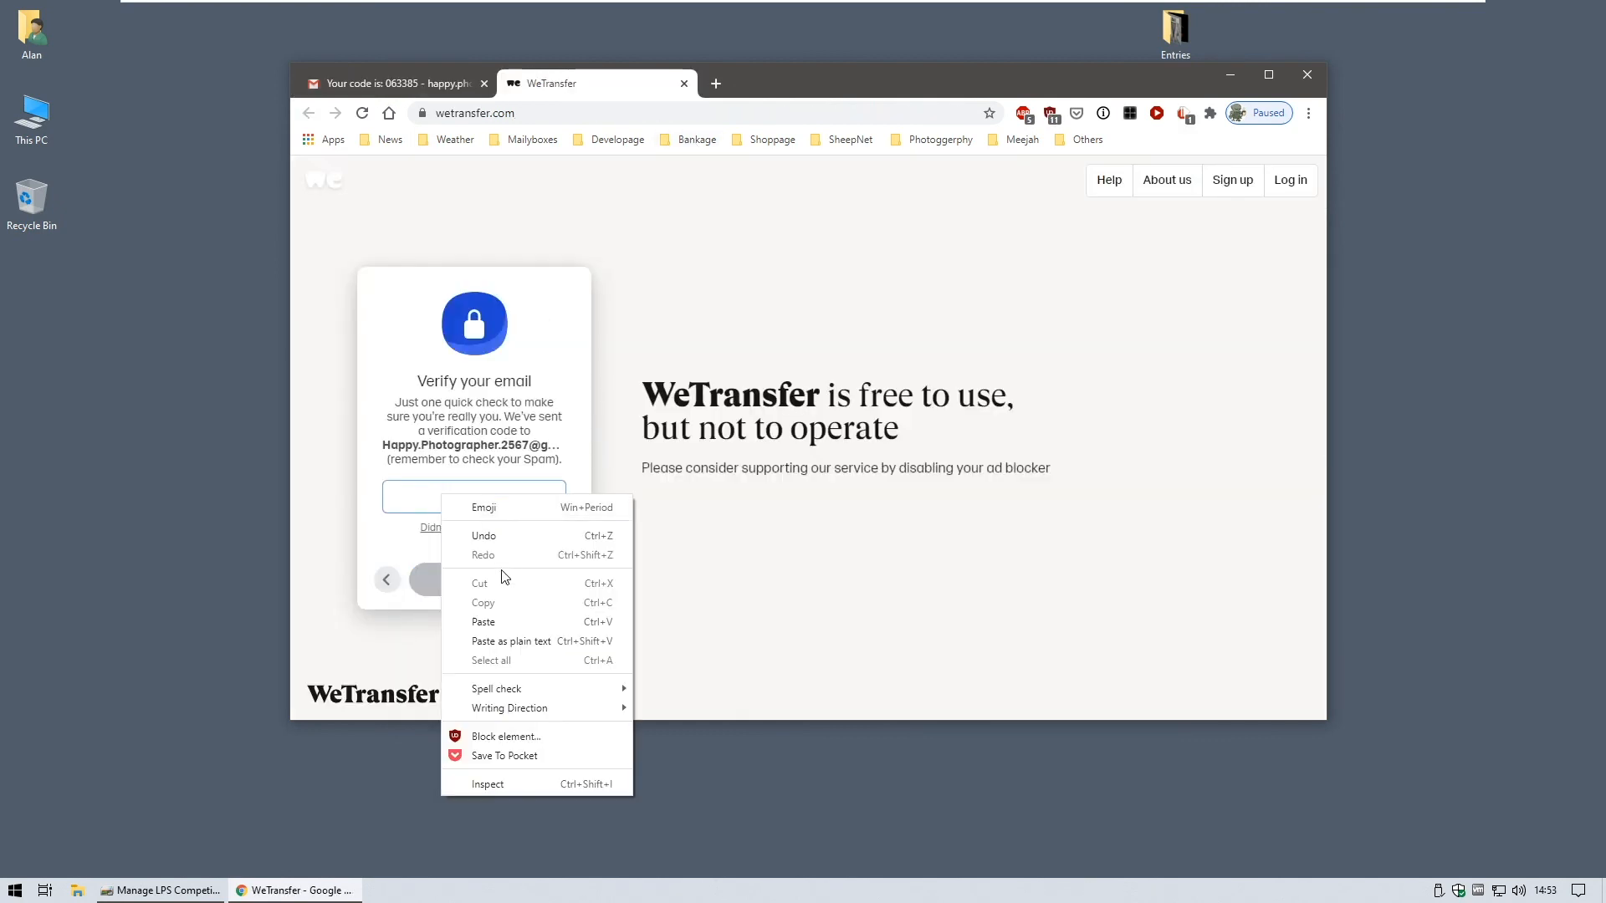
left_click(493, 615)
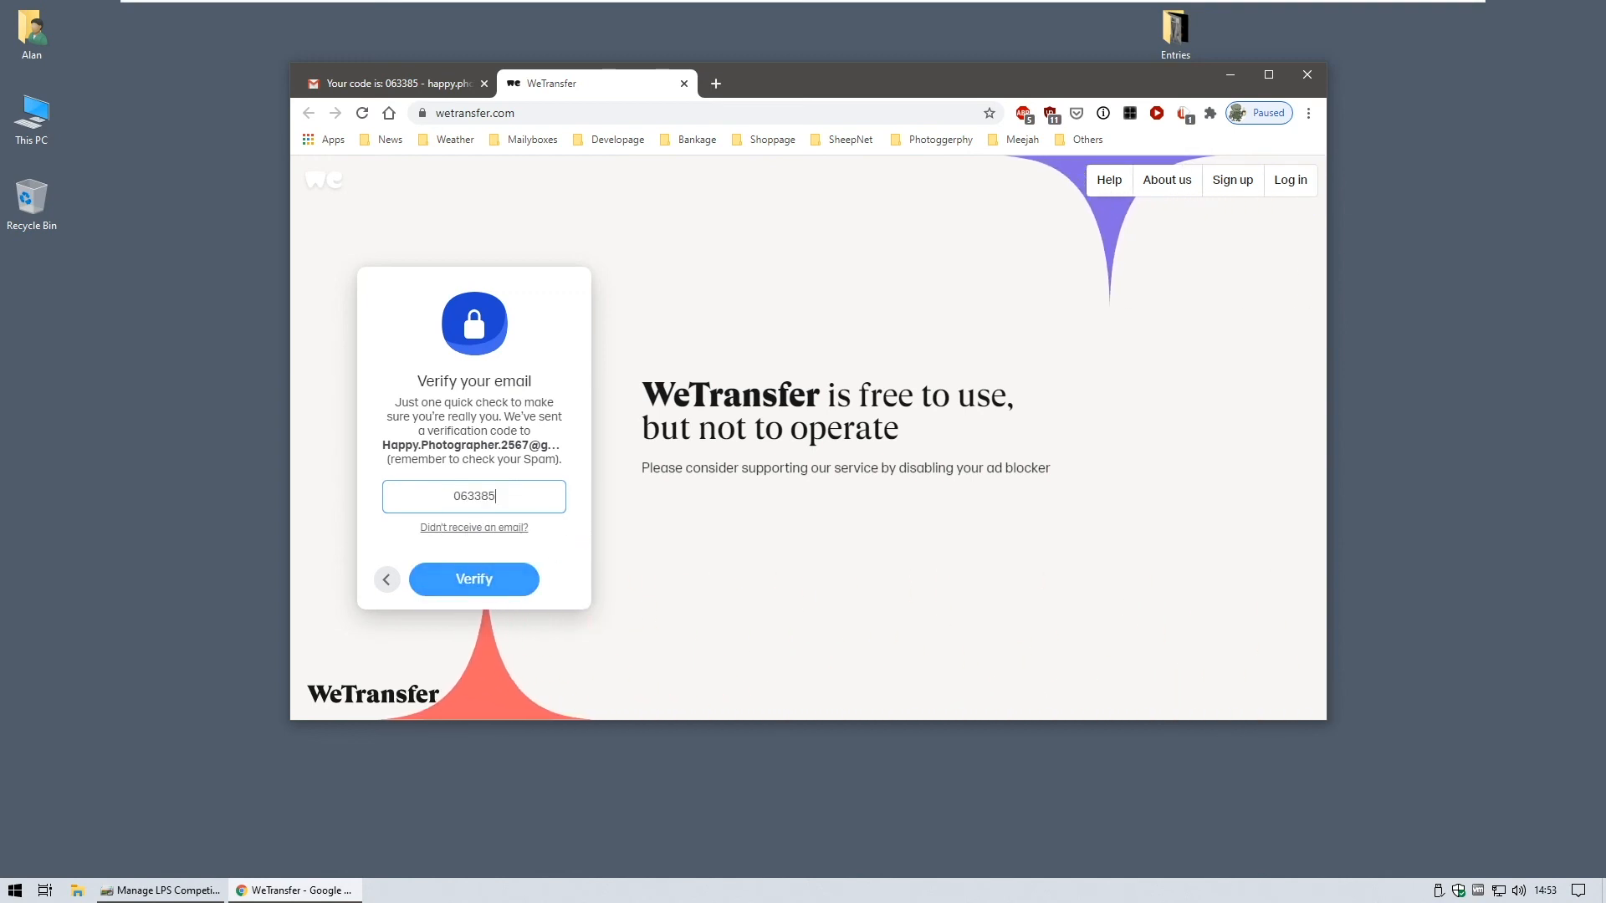
left_click(493, 587)
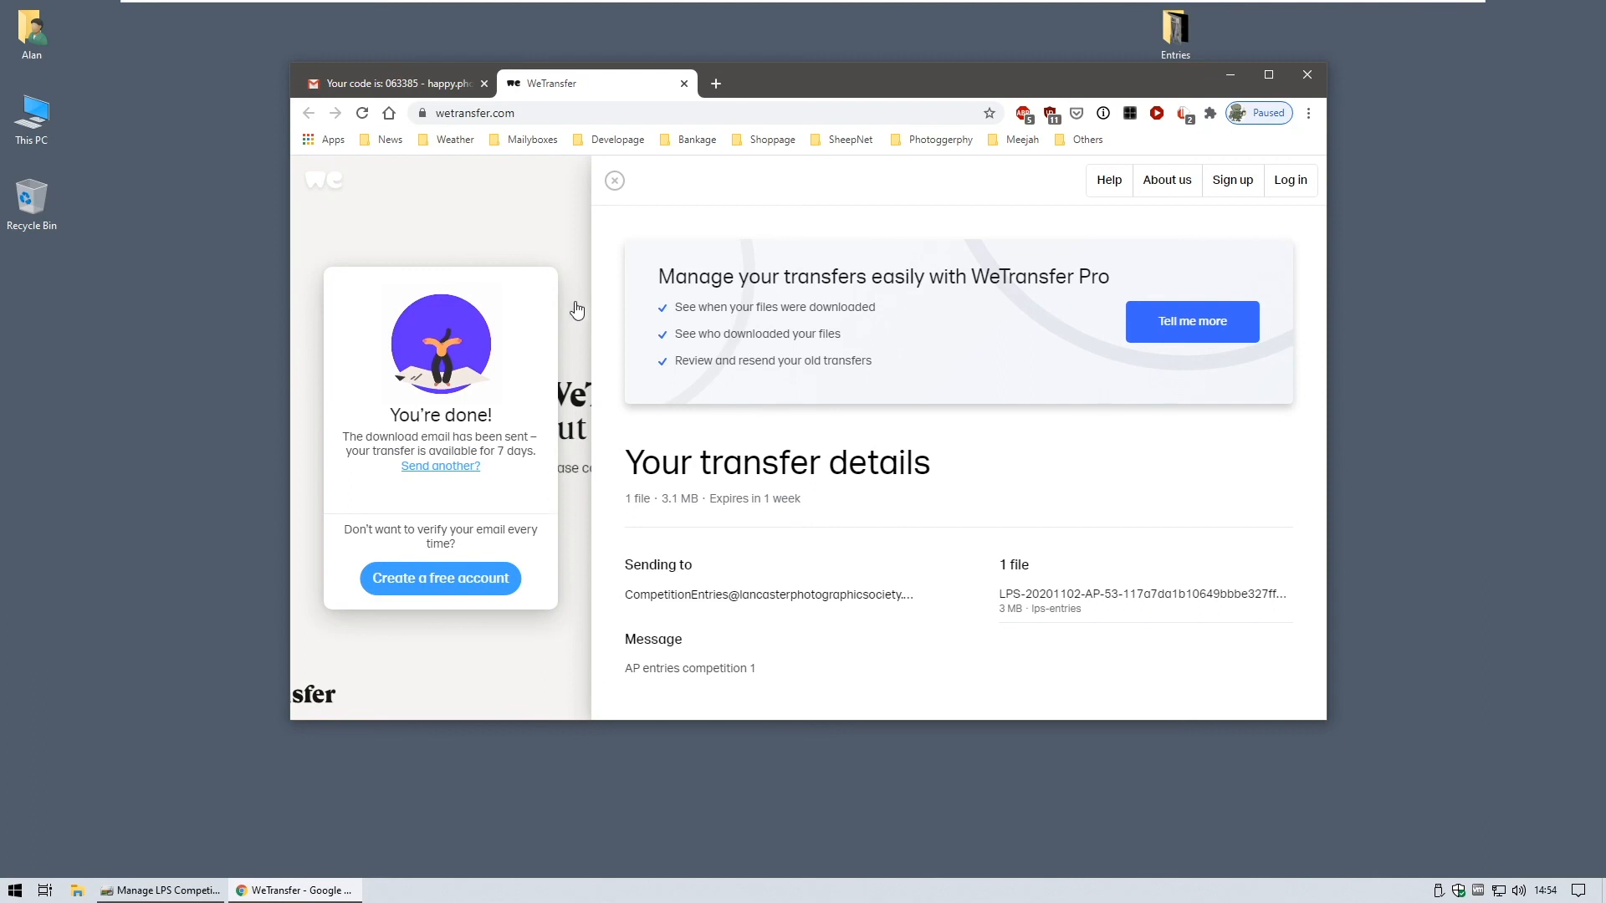
- Close WeTransfer and read the 'Your files were sent successfully' email (3.09 MB, expires 17 September 2020)
left_click(684, 84)
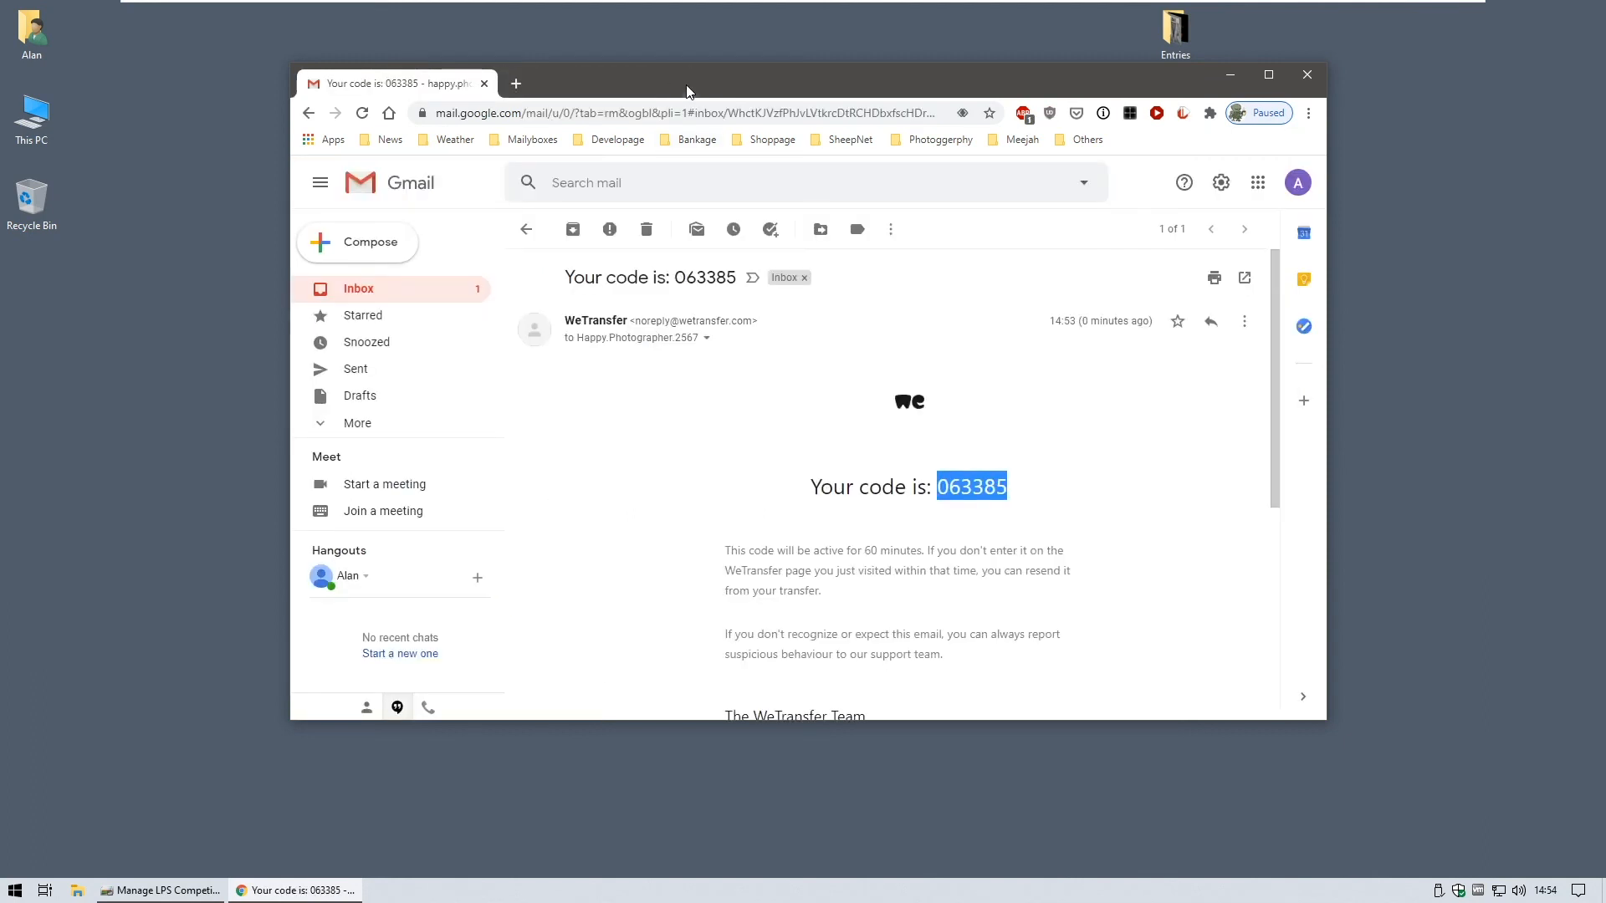
left_click(357, 291)
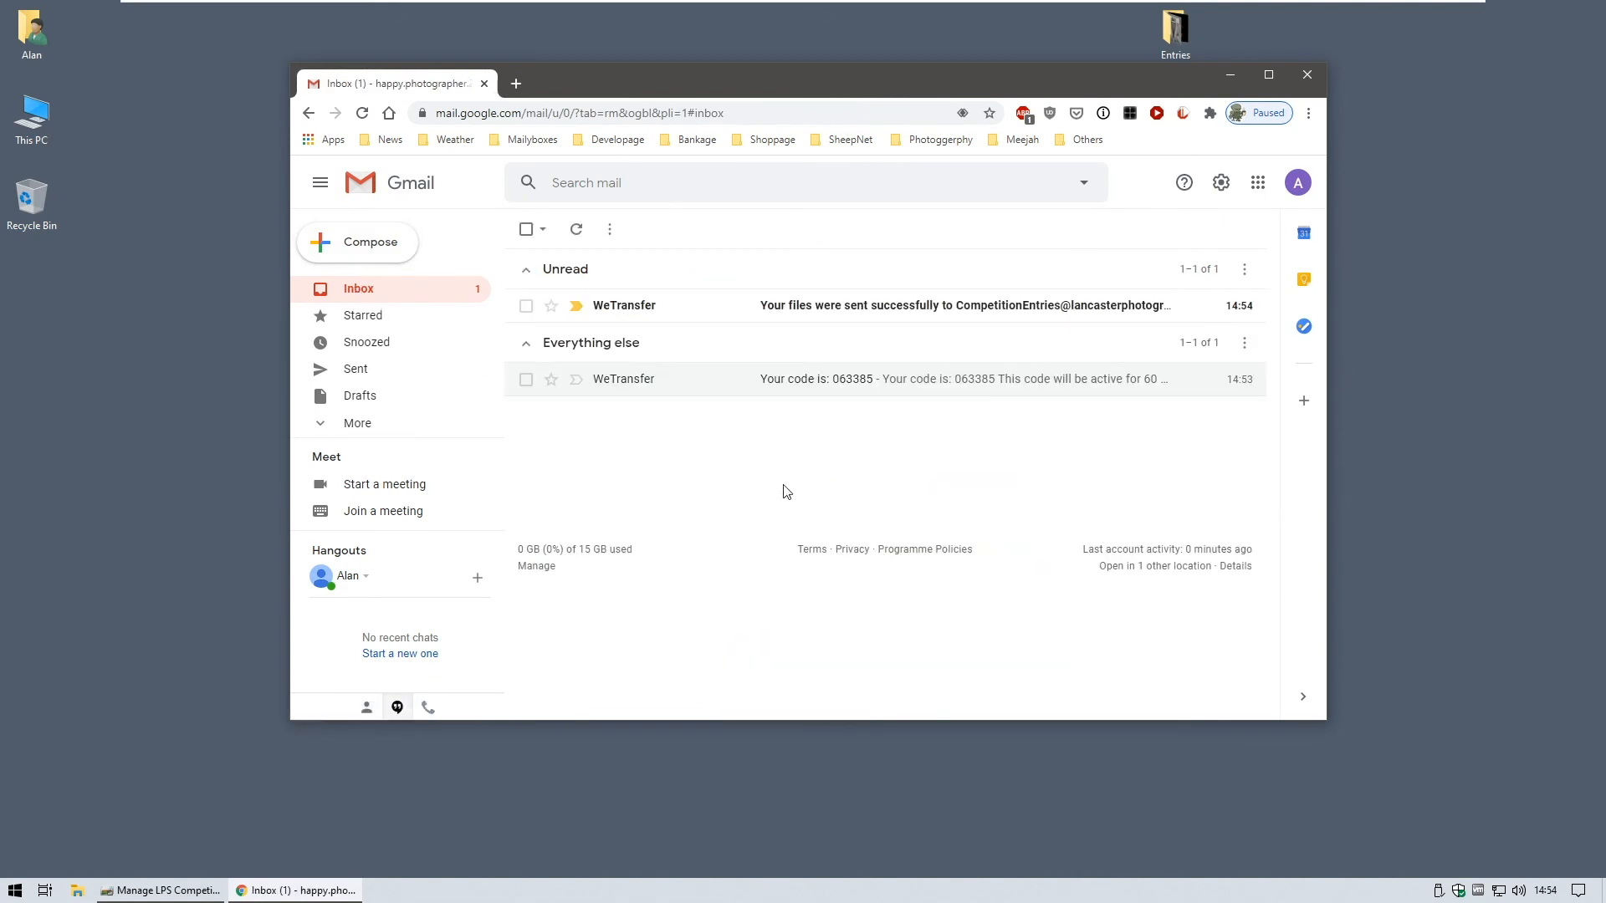
left_click(850, 311)
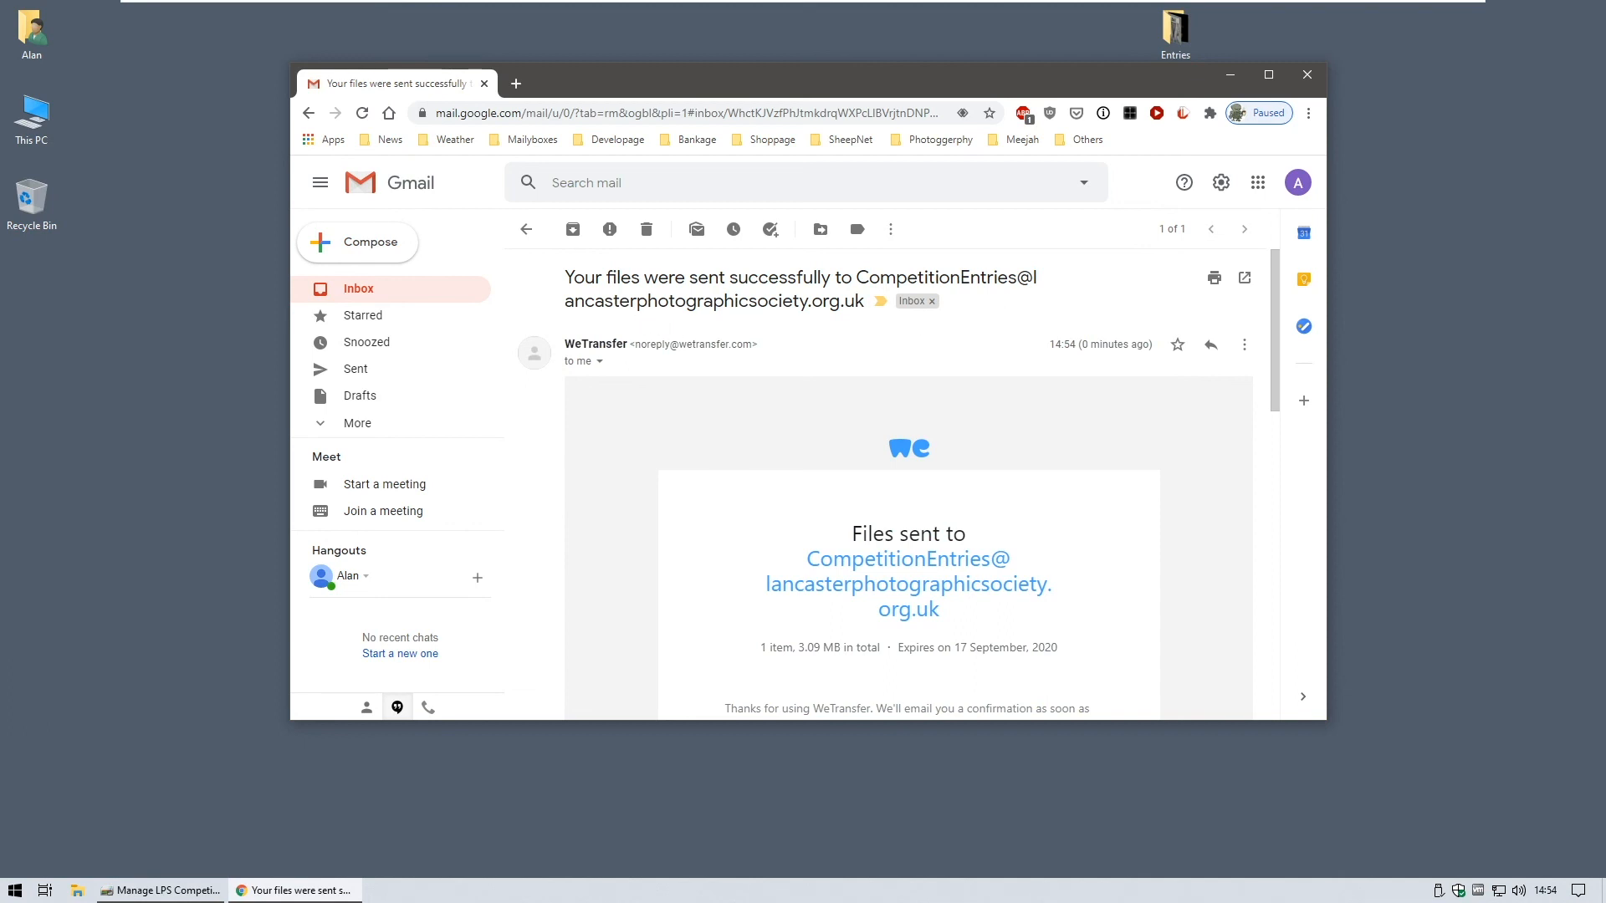
scroll(882, 394, "down", 3)
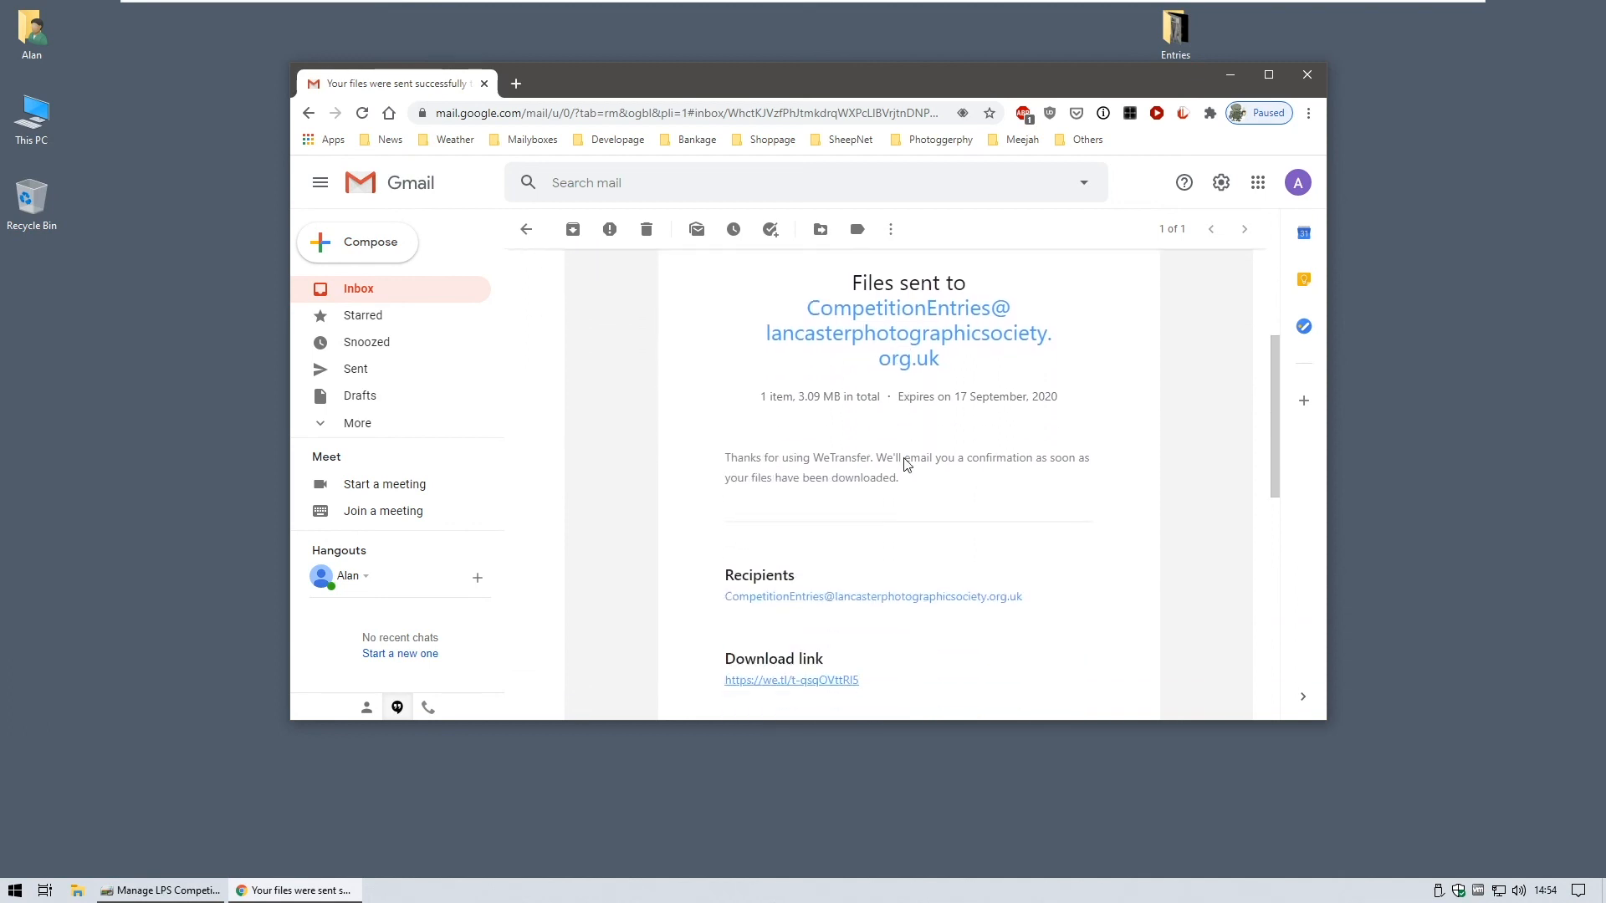